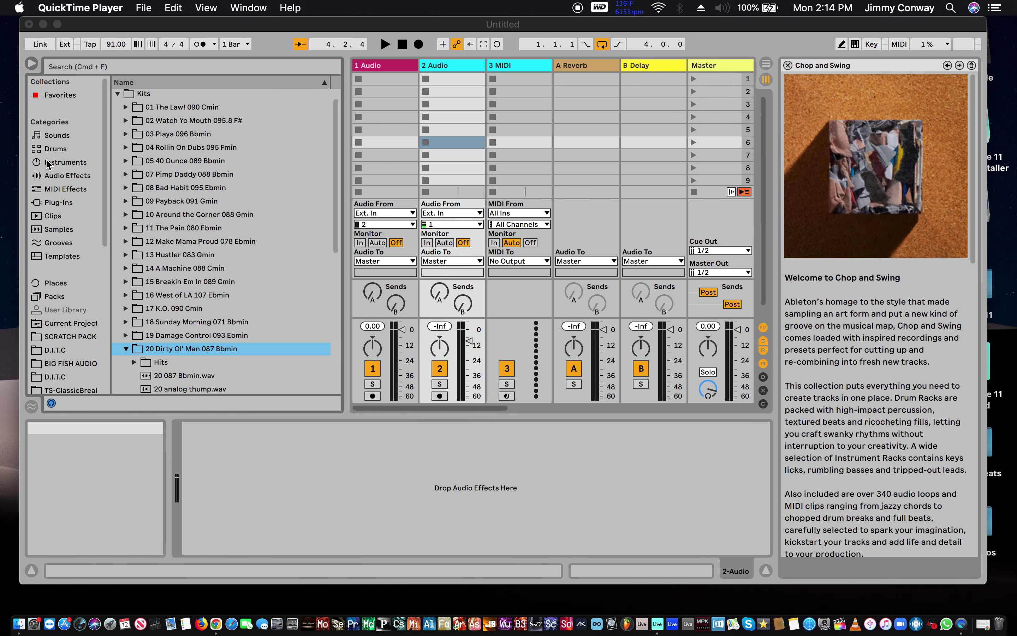
scroll(47, 163, down, 5)
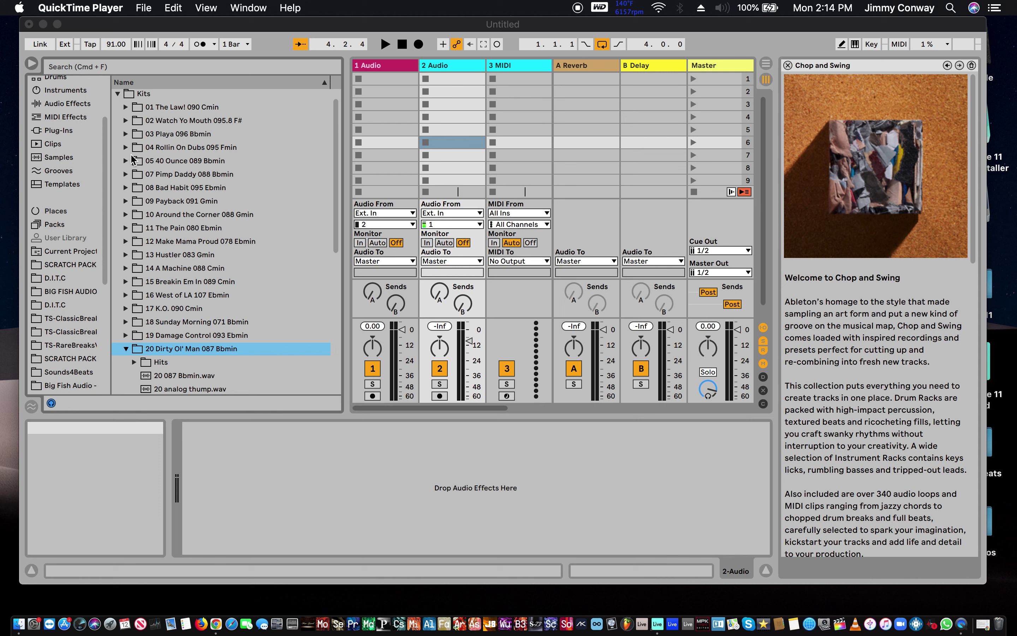
scroll(133, 159, up, 1)
scroll(42, 143, up, 5)
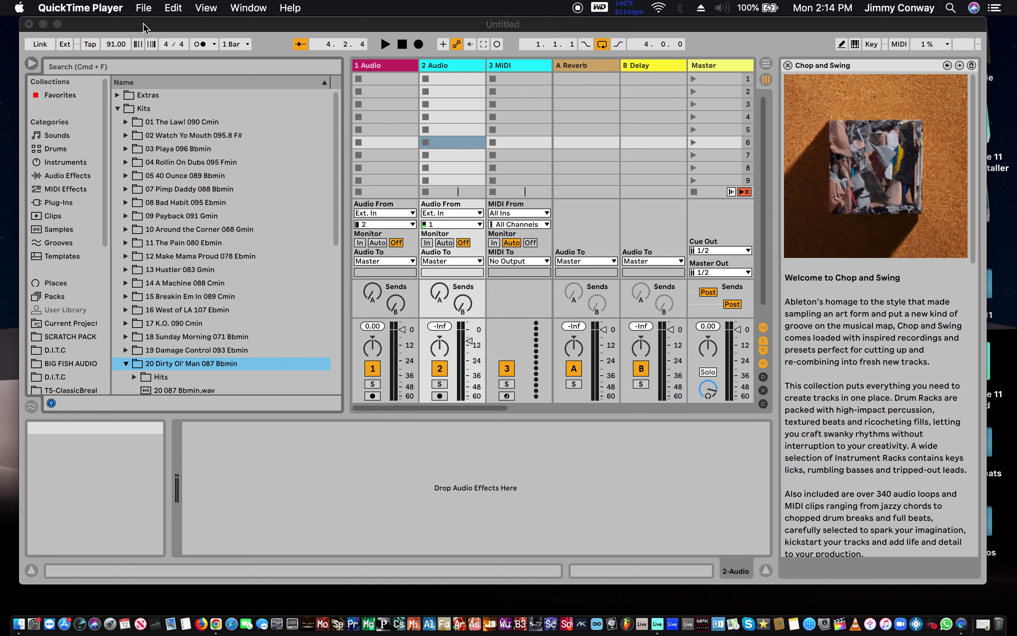
Open Live's preferences and examine the audio device settings, including the choices for the audio input device.
click(158, 33)
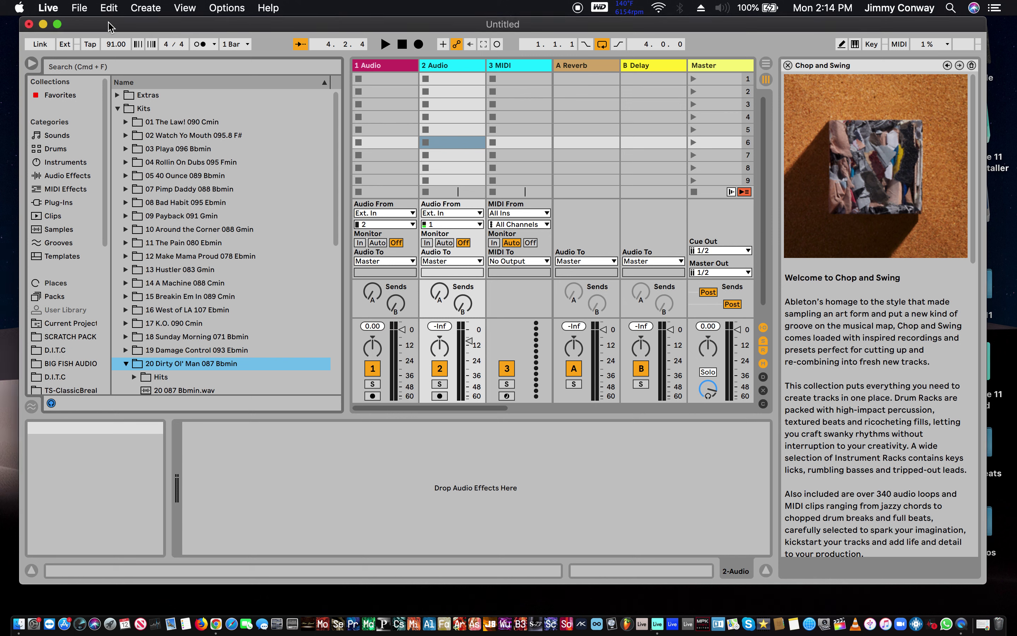
click(47, 8)
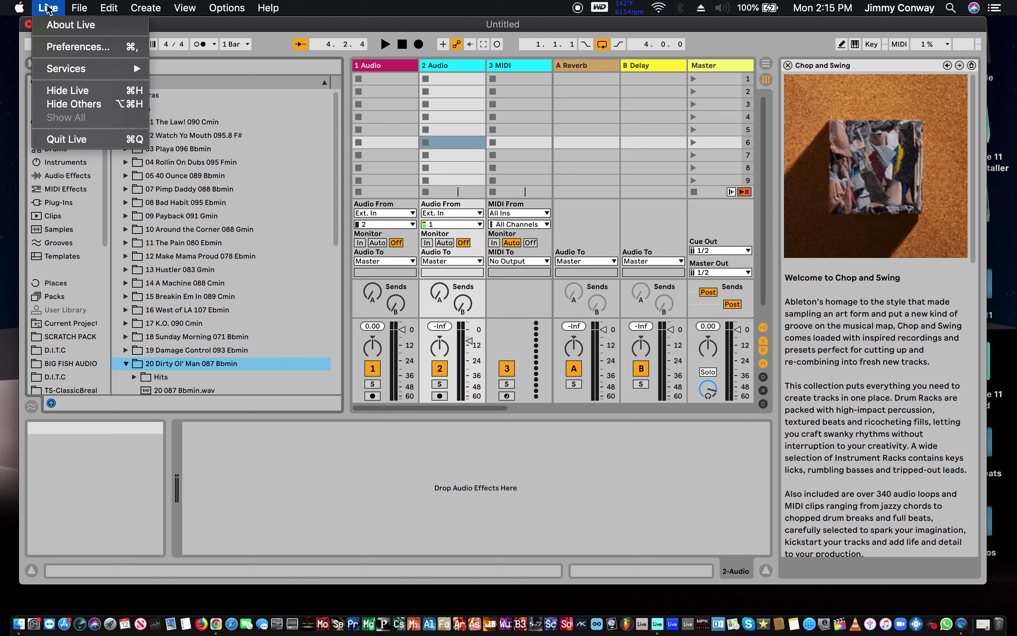
click(70, 46)
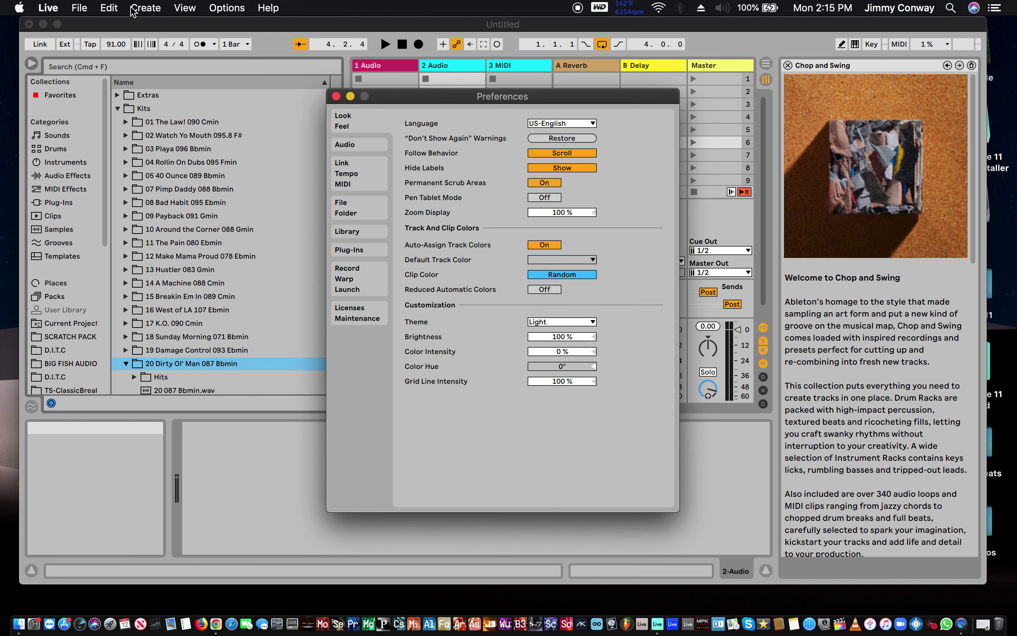
click(48, 7)
click(49, 6)
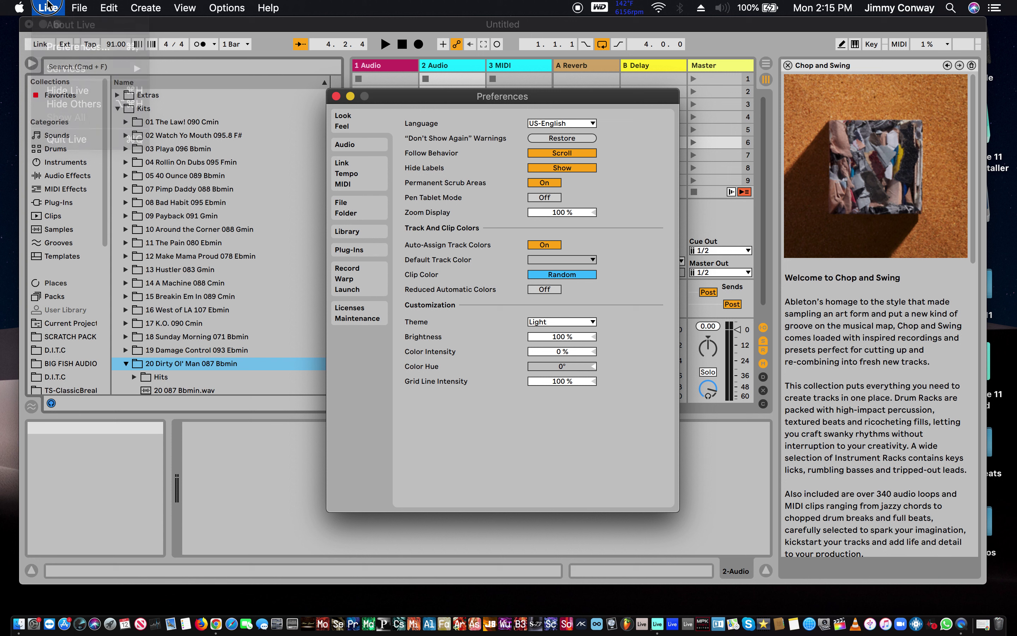
click(352, 148)
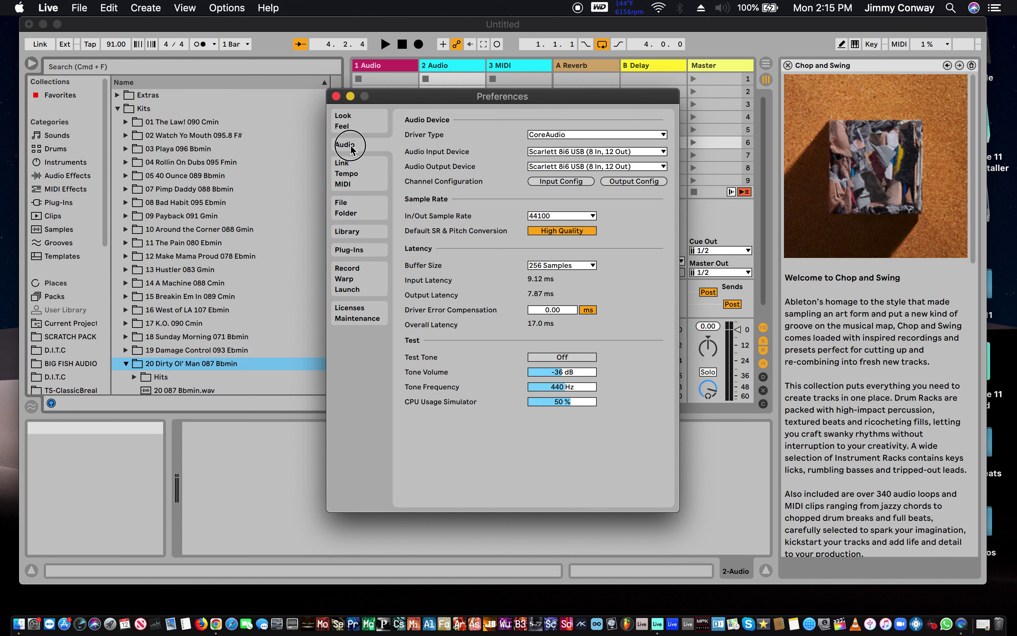
click(568, 152)
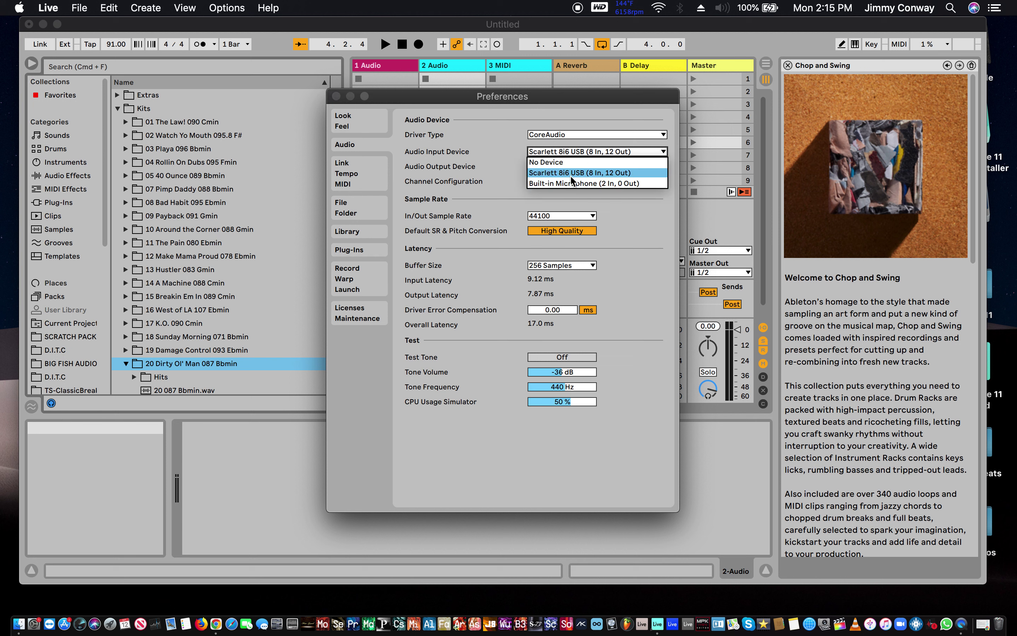
click(479, 151)
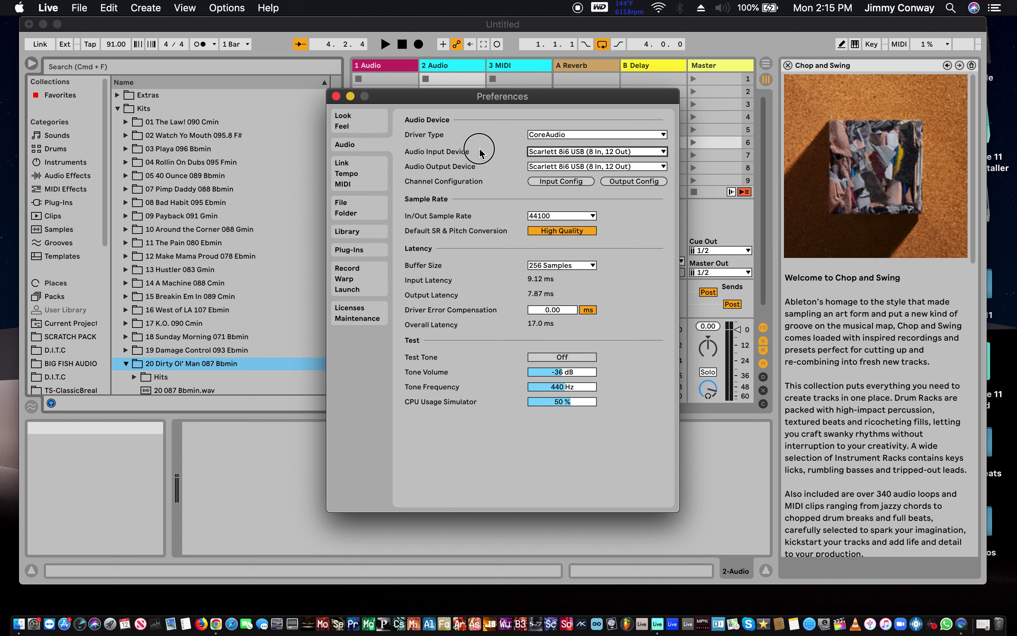
click(558, 152)
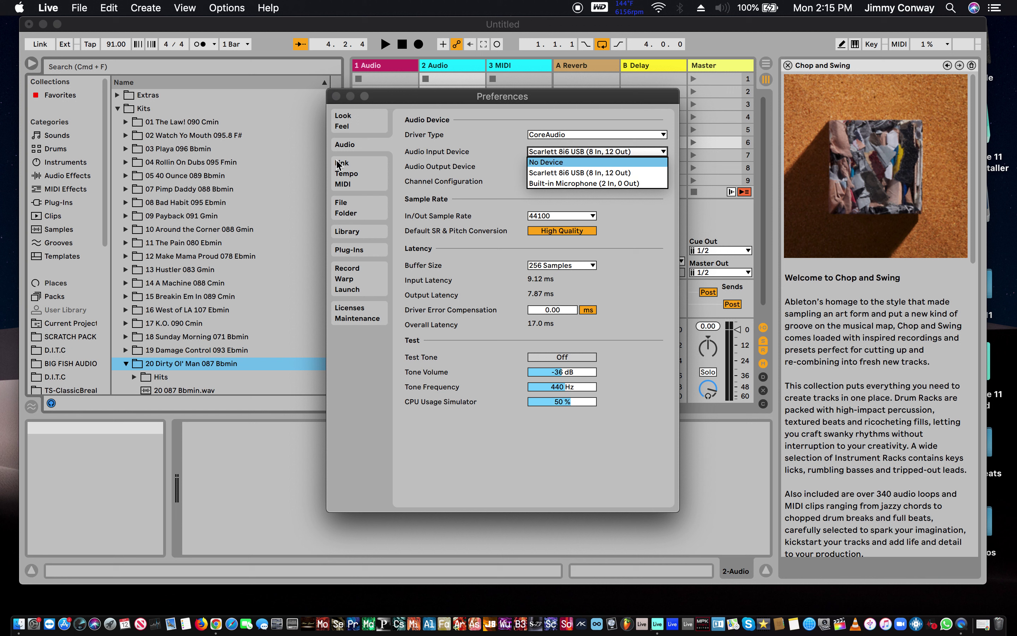
click(348, 123)
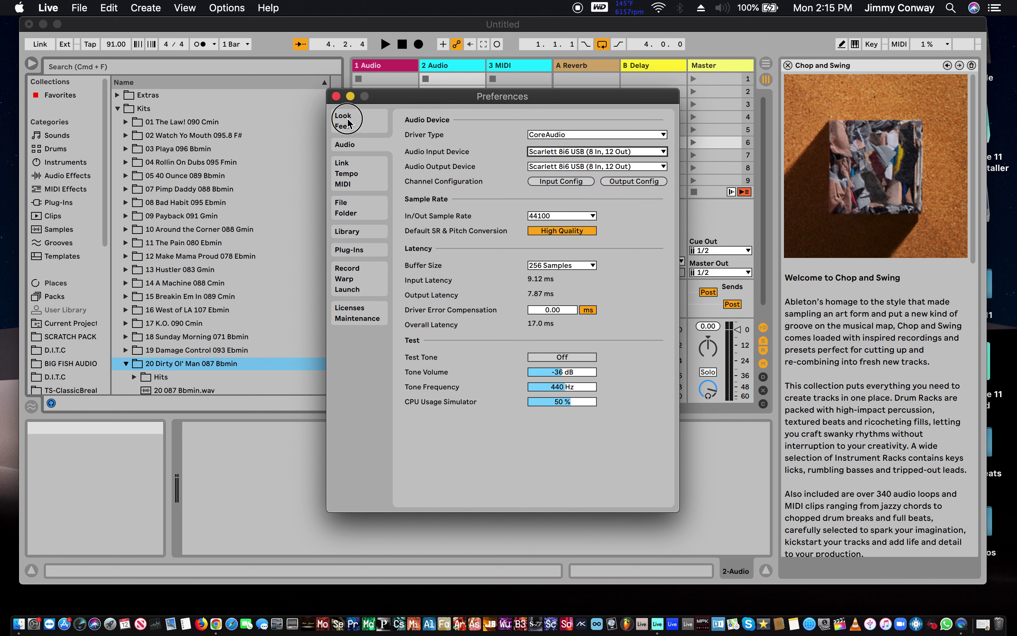
Try out the Mid Light, Mid Dark, Dark and Live 9 interface themes in the Look/Feel preferences.
click(348, 123)
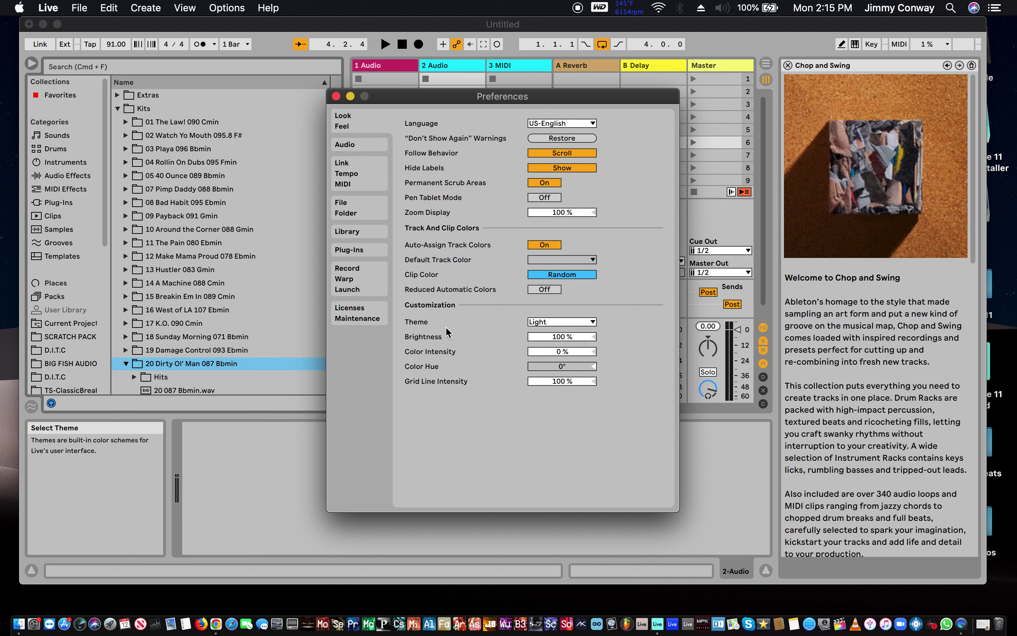
click(547, 323)
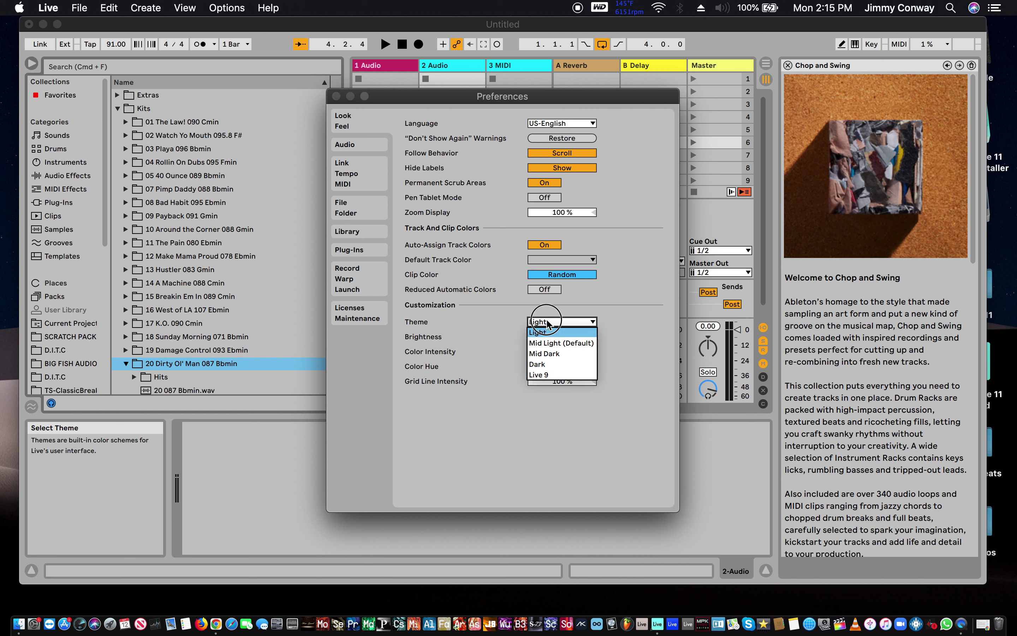
click(559, 342)
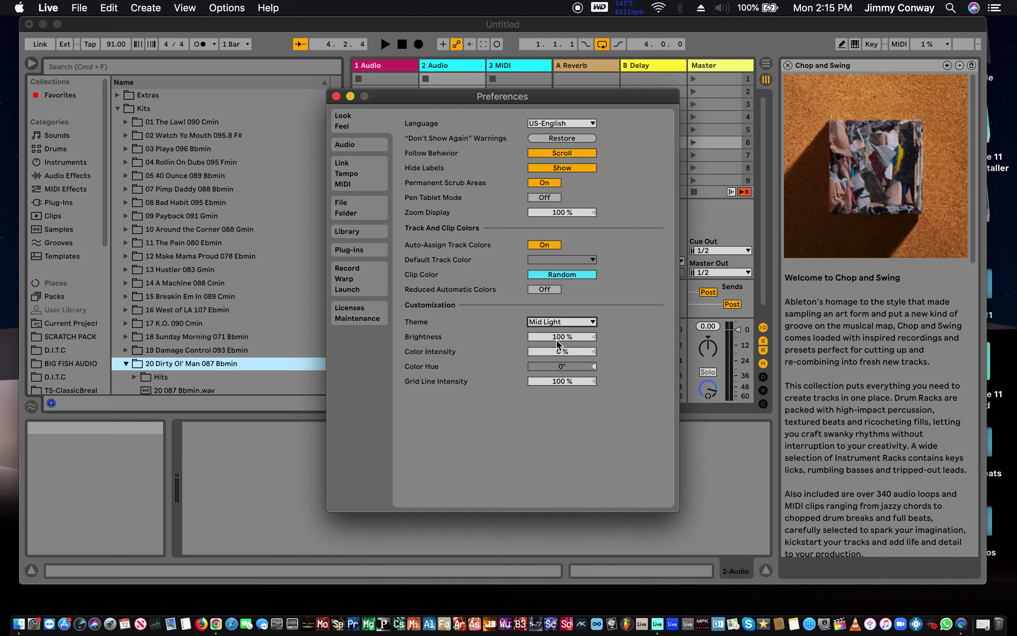
click(554, 325)
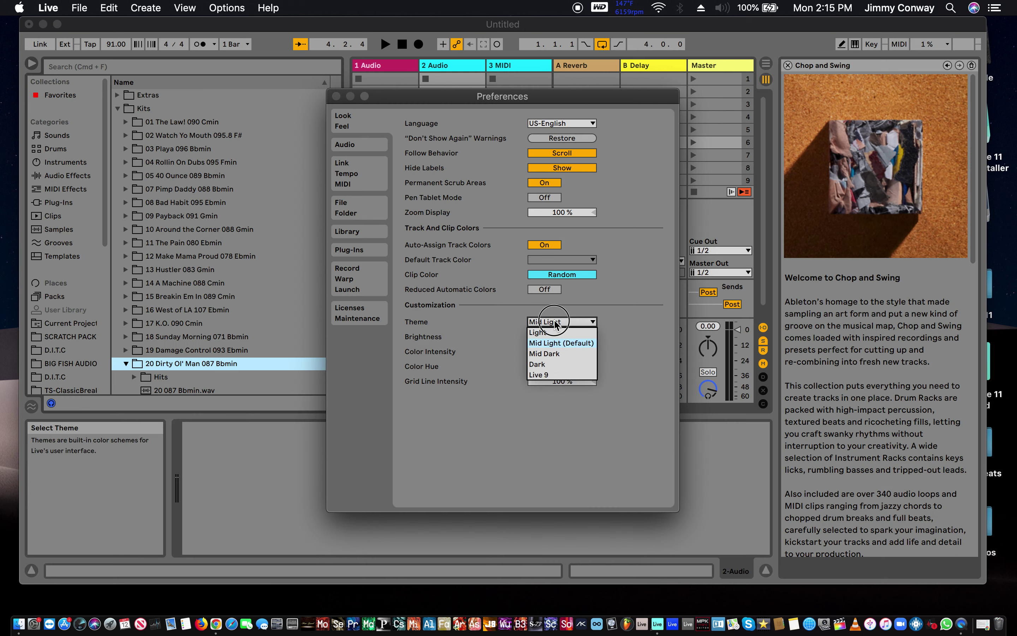
click(557, 355)
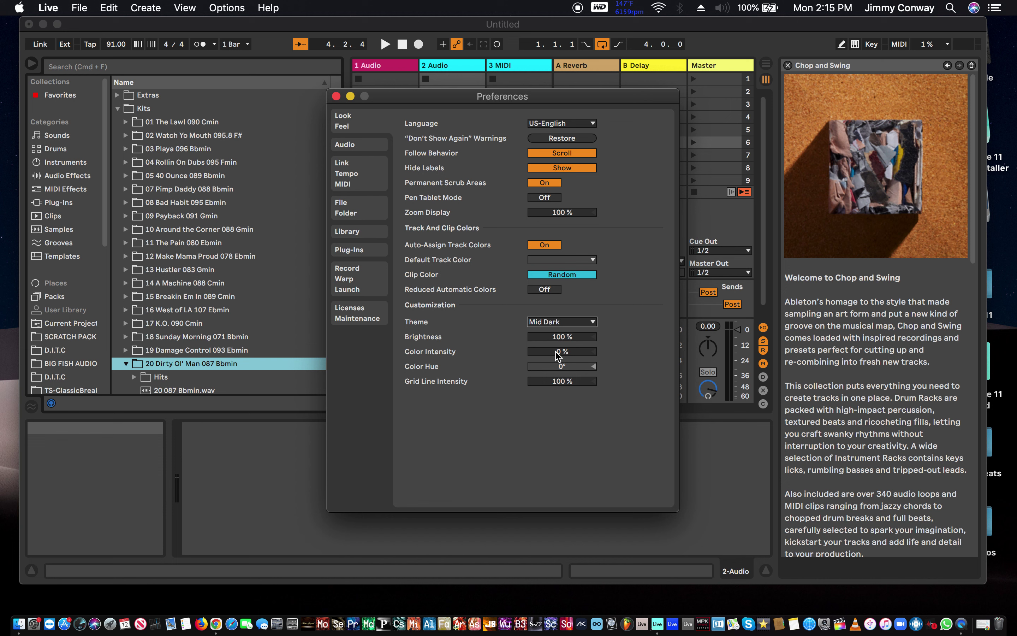
click(555, 323)
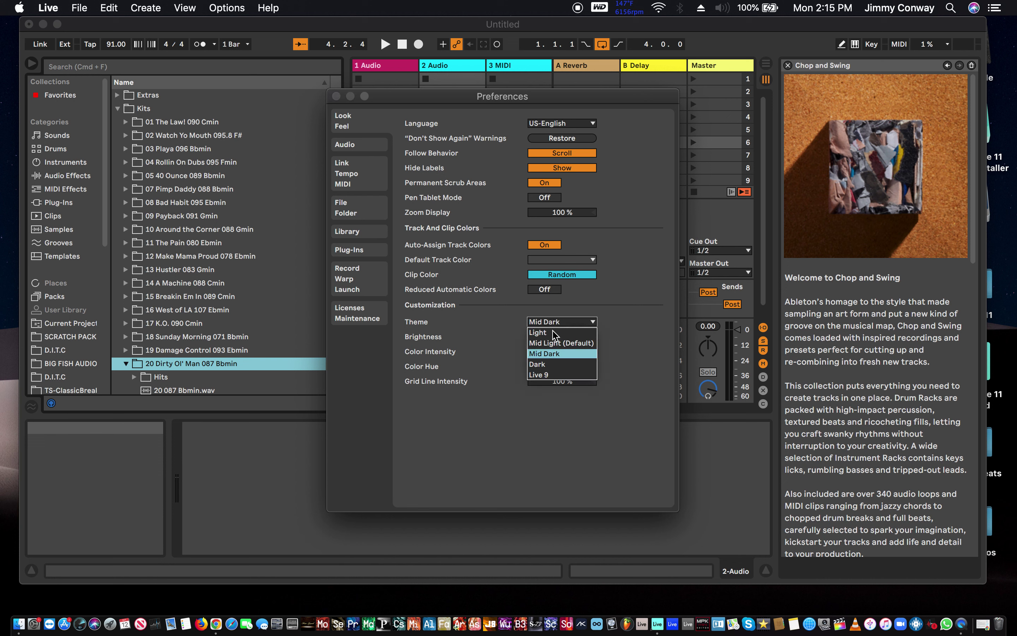
click(551, 364)
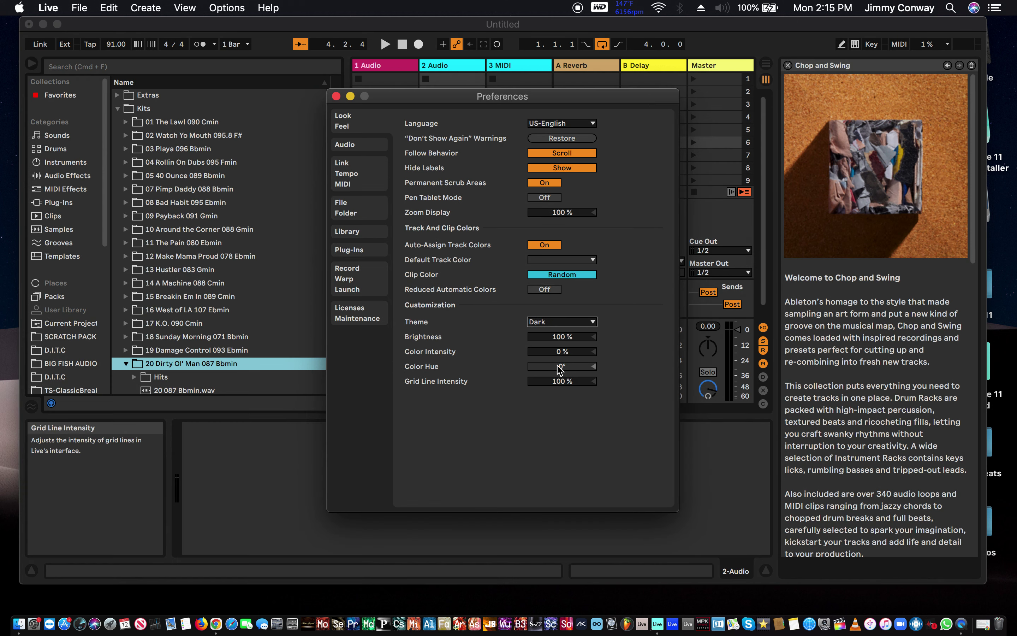
click(568, 322)
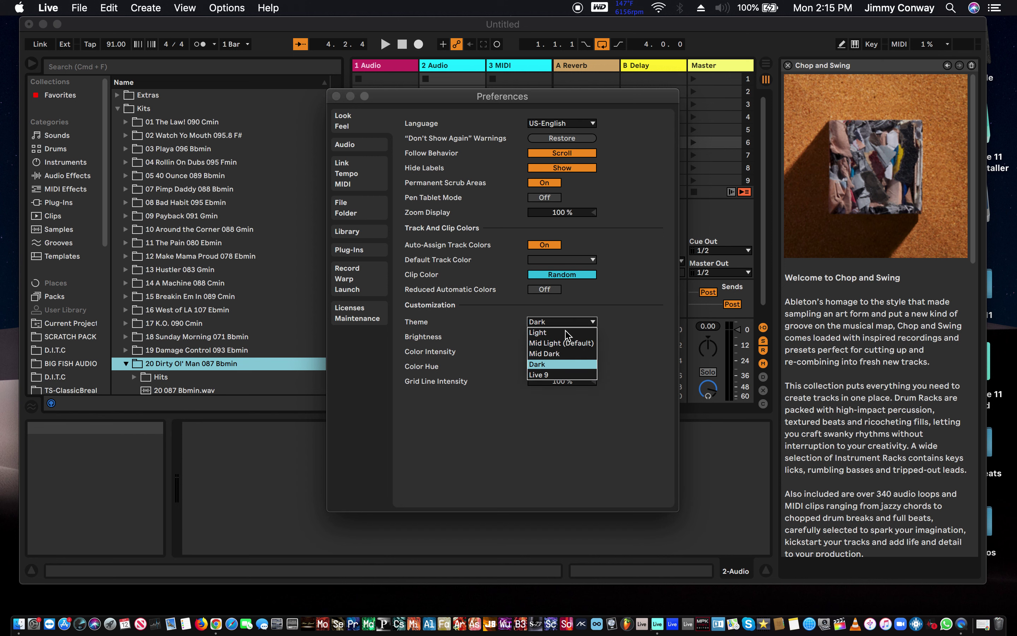
click(559, 375)
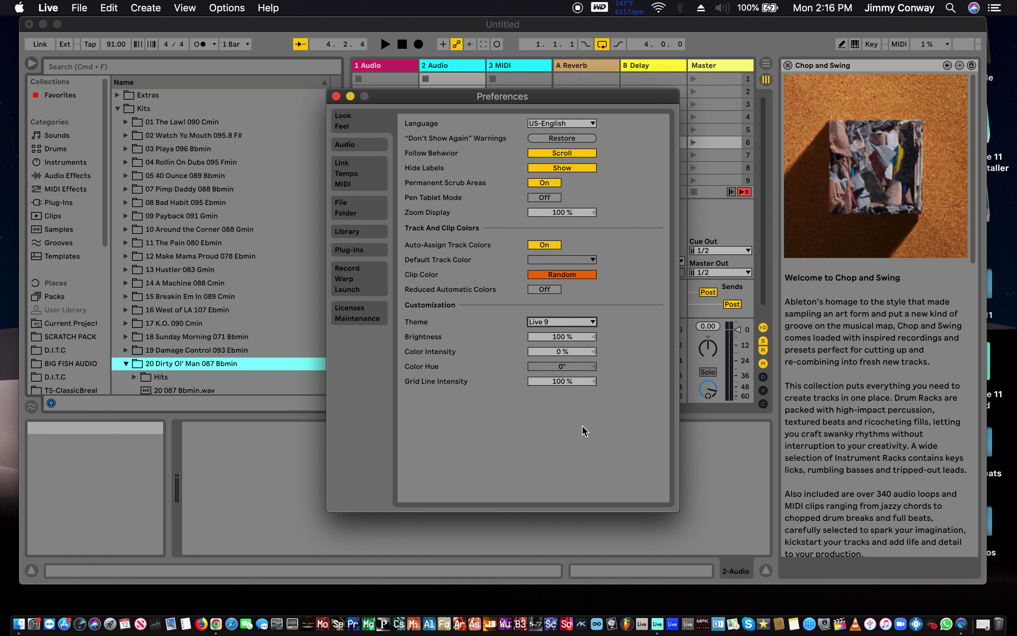
Set the interface theme to Light and close the preferences.
click(562, 323)
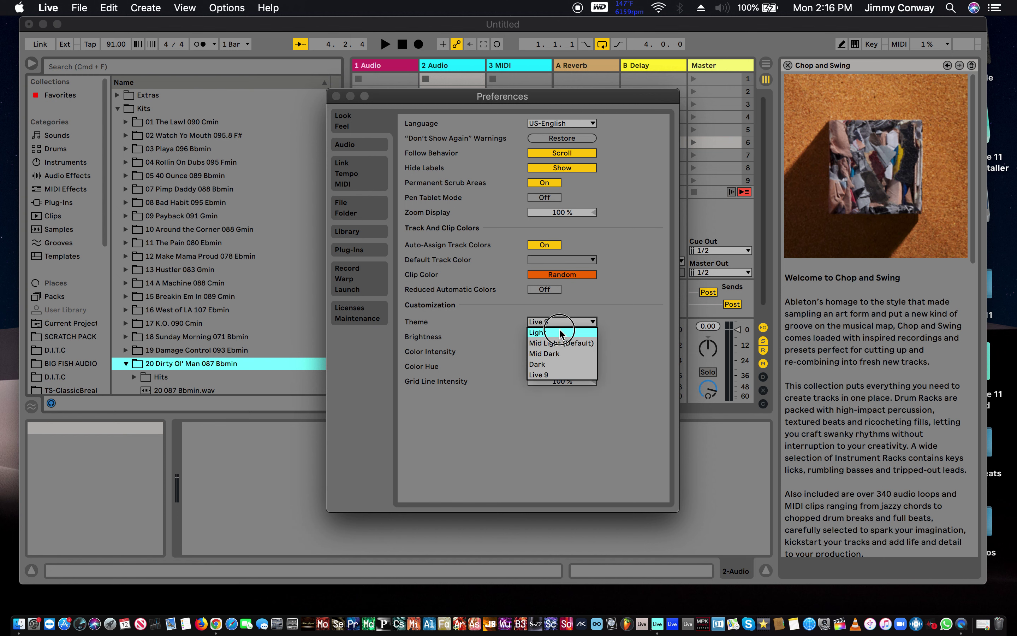
click(560, 334)
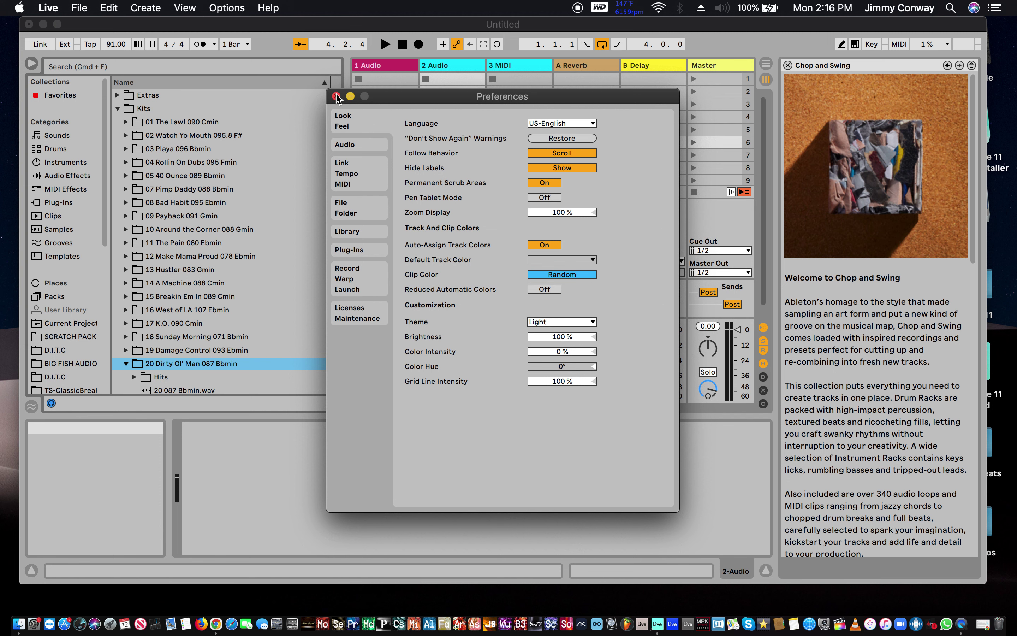
click(337, 97)
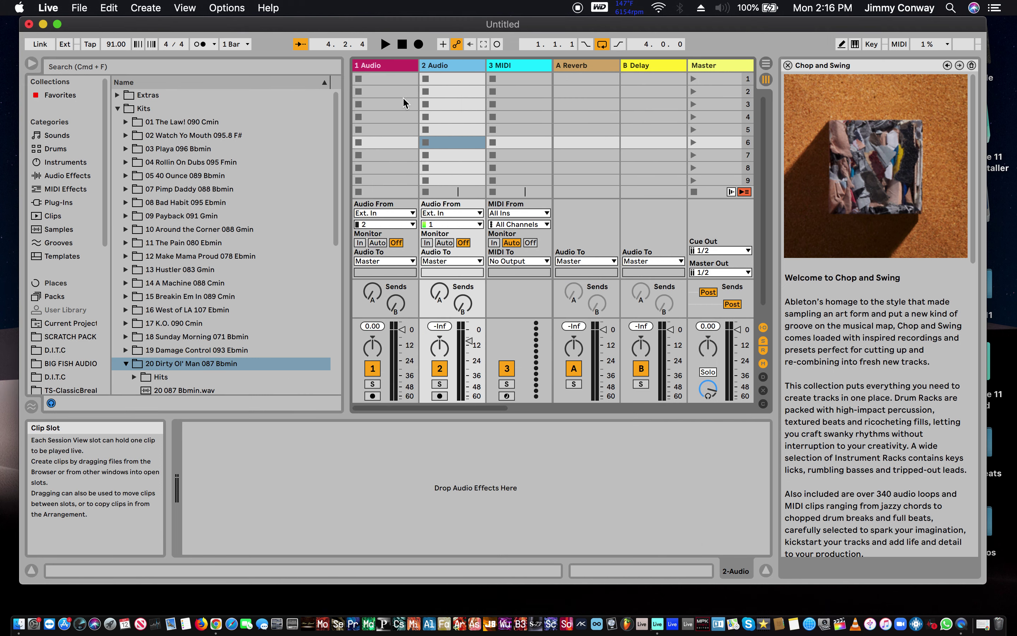
Narrow the browser to make room for the session tracks, and delete the tracks 4 MIDI and 3 MIDI.
drag(346, 131, 275, 130)
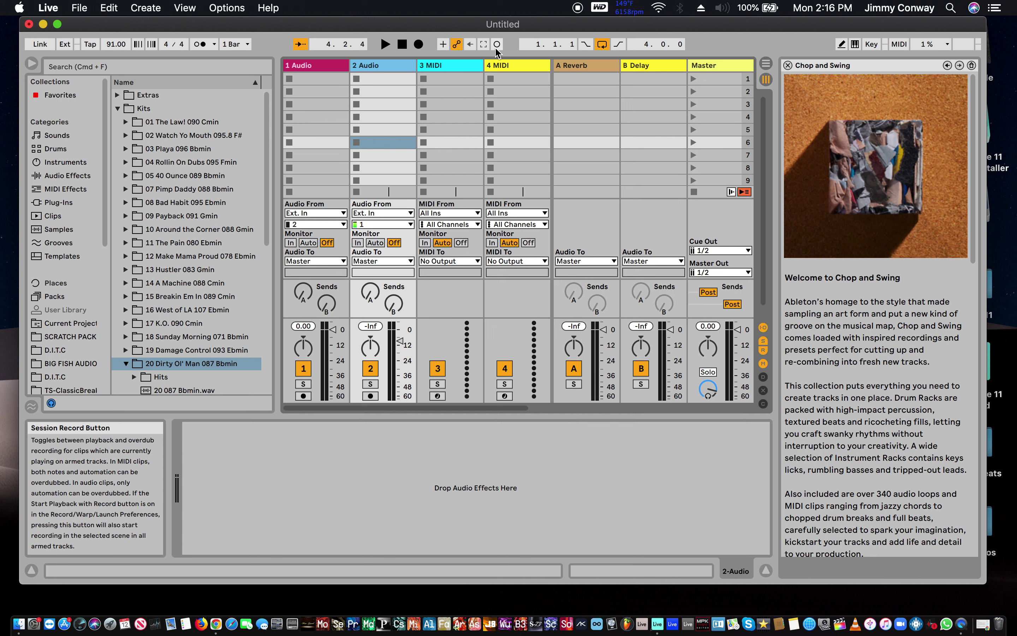
click(505, 65)
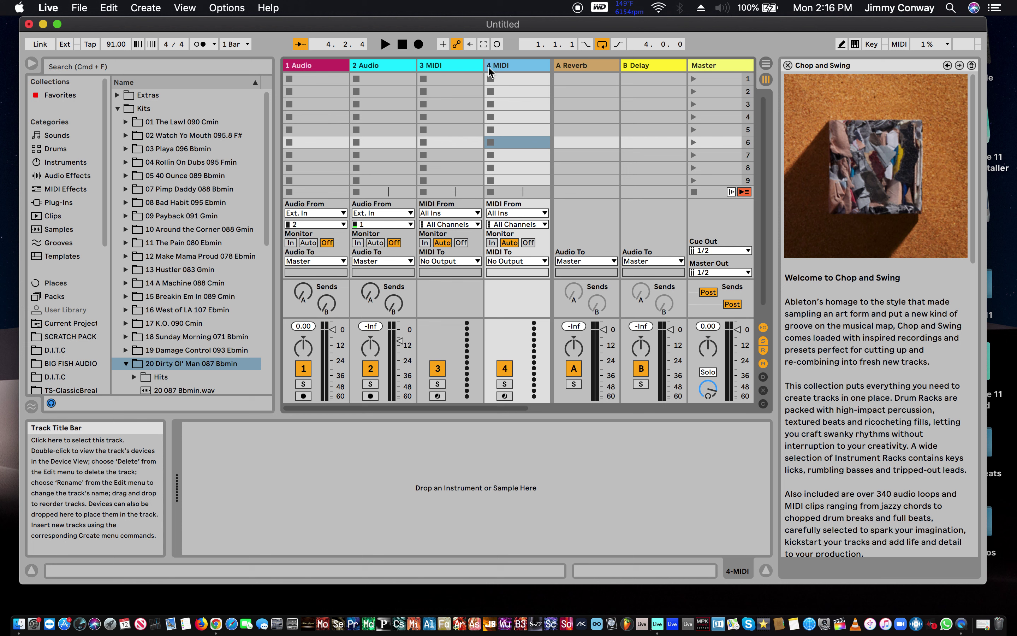
key(Delete)
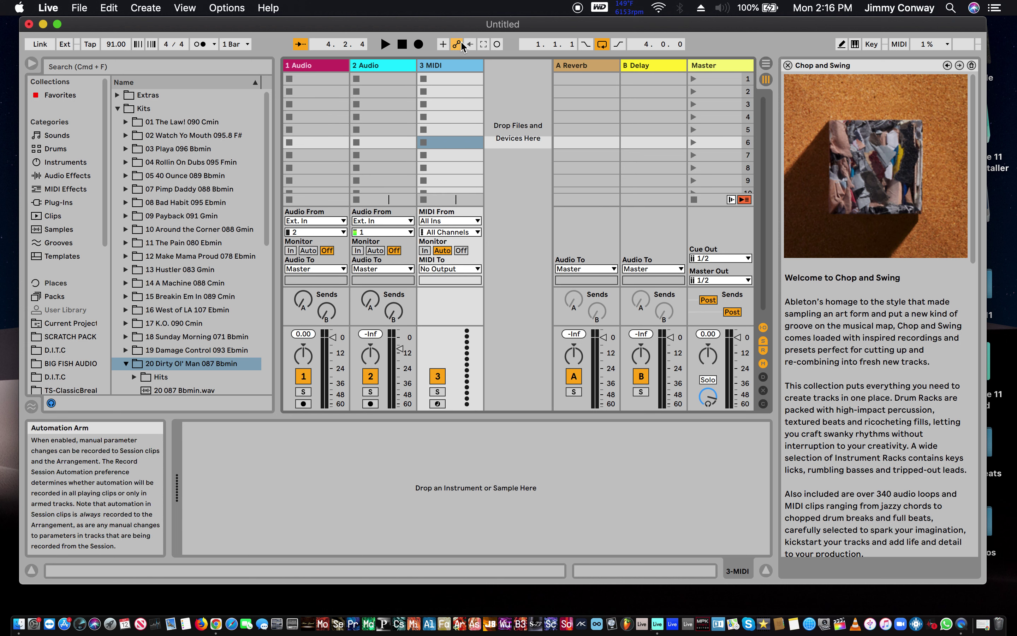
key(Delete)
click(630, 7)
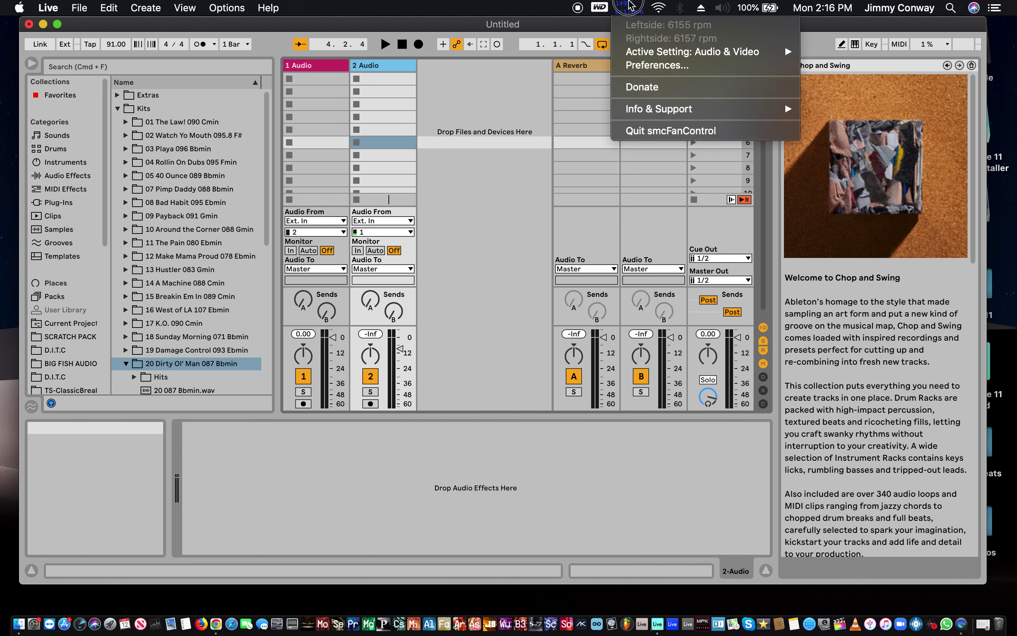
mouse_move(638, 58)
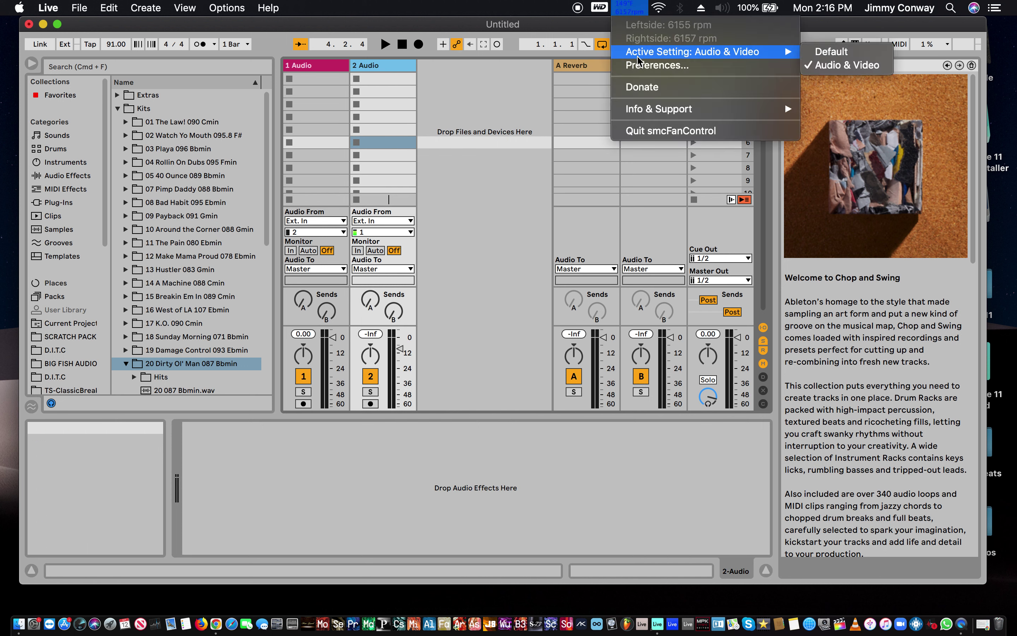
click(456, 25)
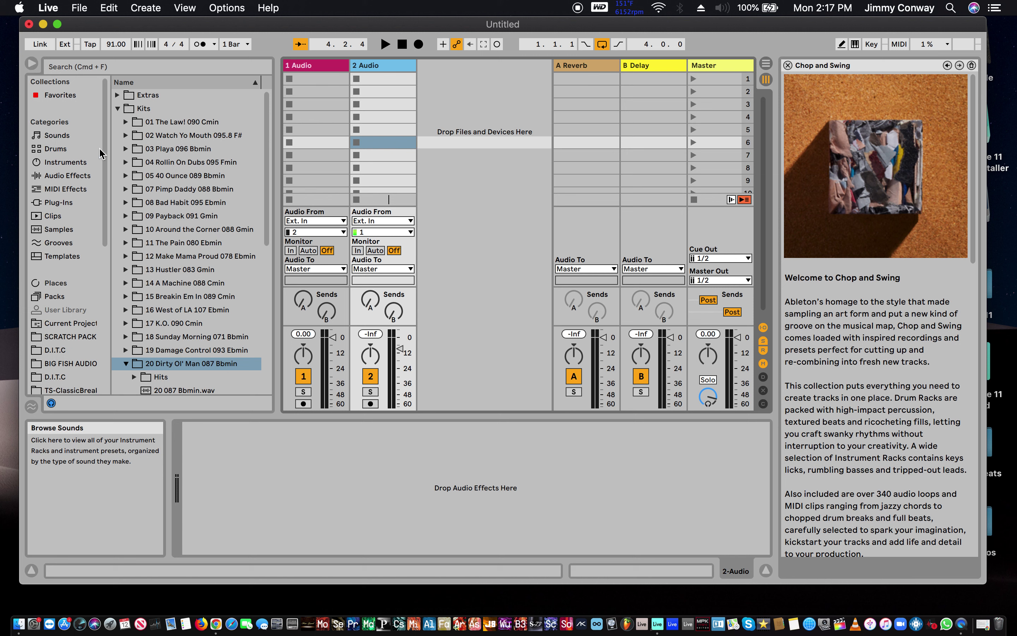
Browse the contents of the Instruments, Sounds, Audio Effects and MIDI Effects categories in the browser.
click(78, 164)
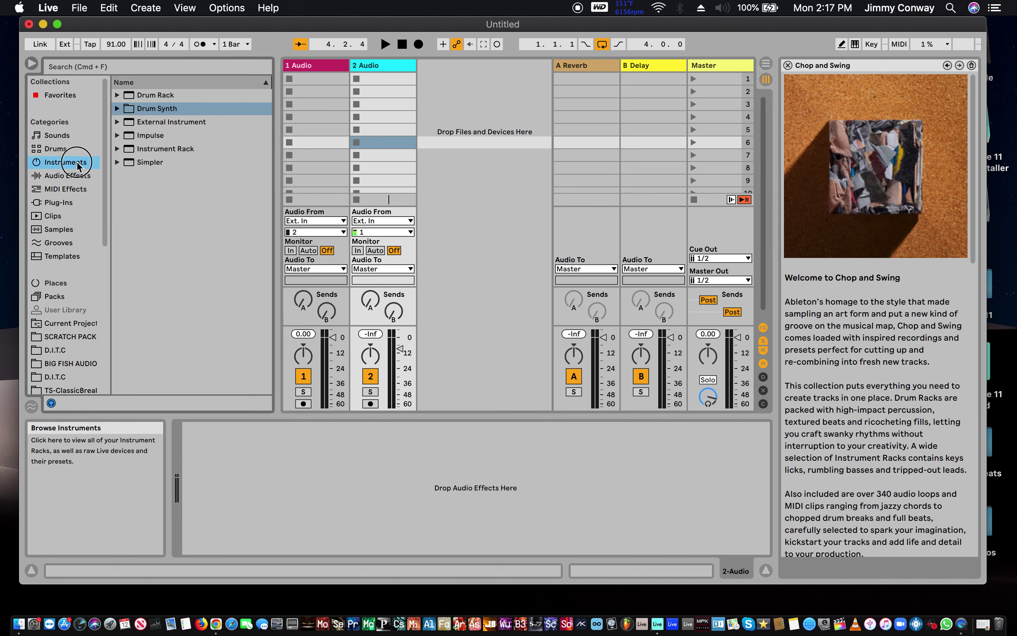
click(64, 137)
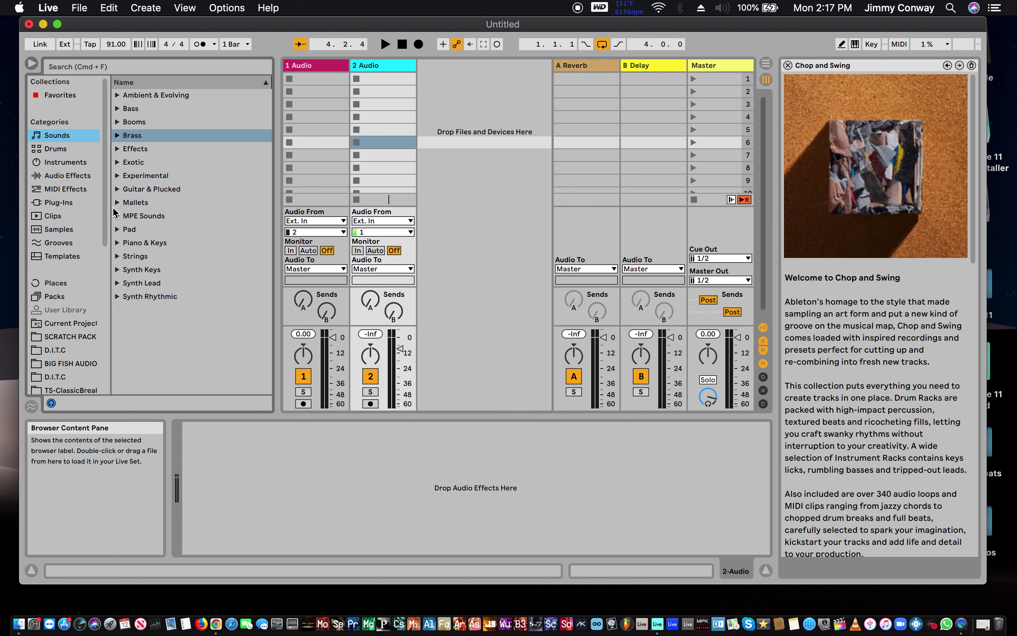
click(71, 162)
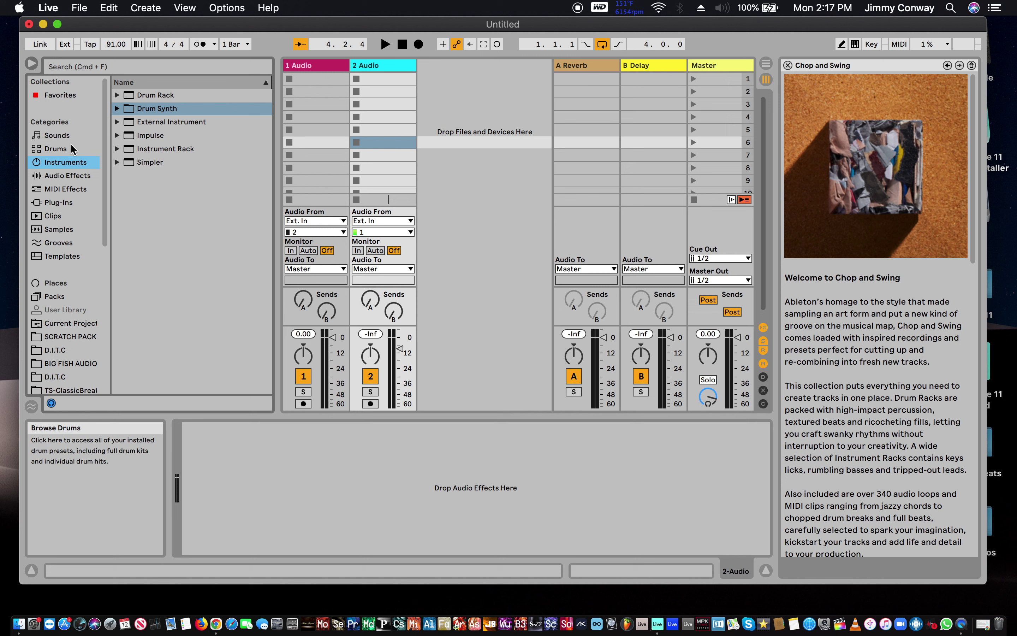
click(64, 136)
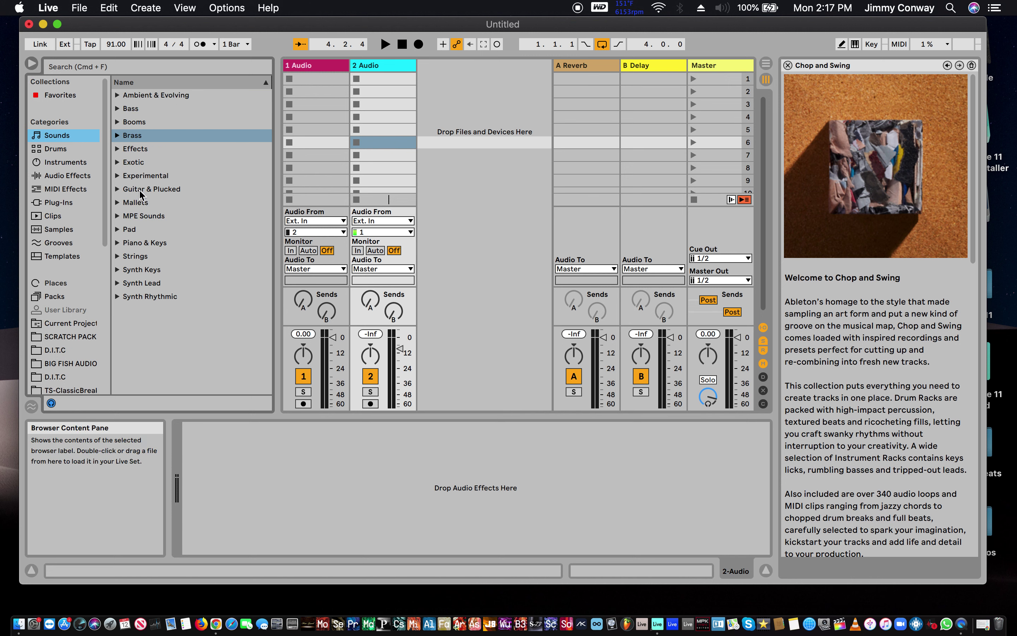
click(73, 179)
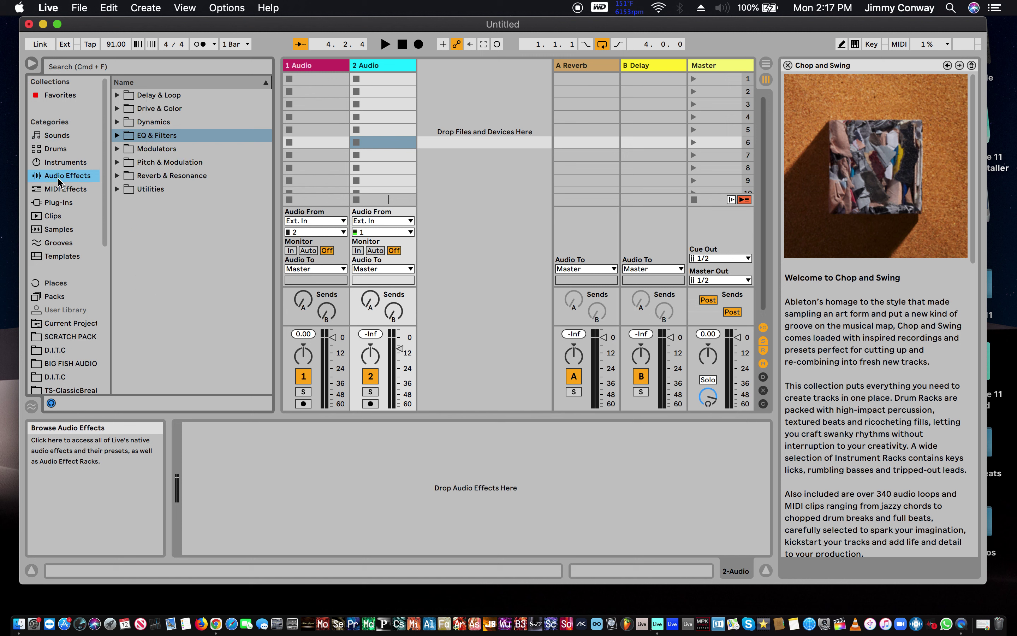
click(62, 192)
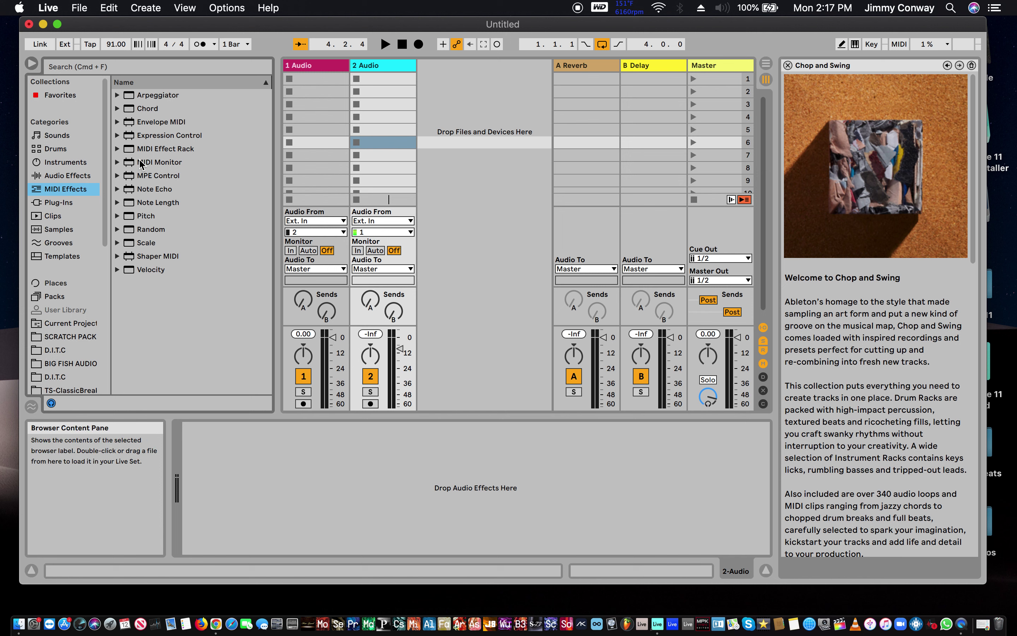
Browse the Plug-Ins category, collapsing its Local VST folder, and view the Samples category.
click(61, 204)
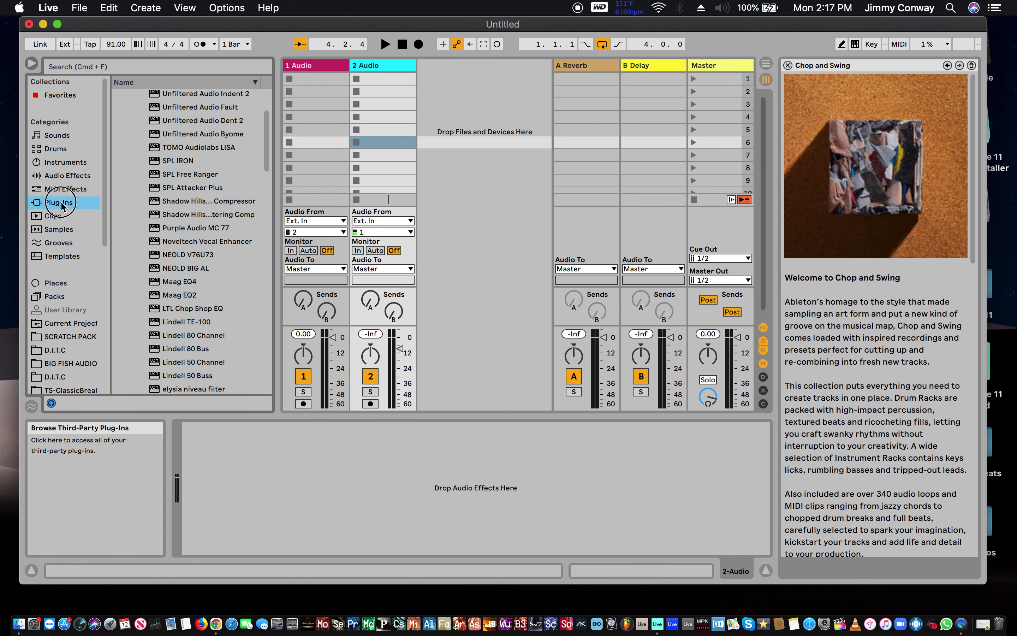
scroll(124, 199, up, 5)
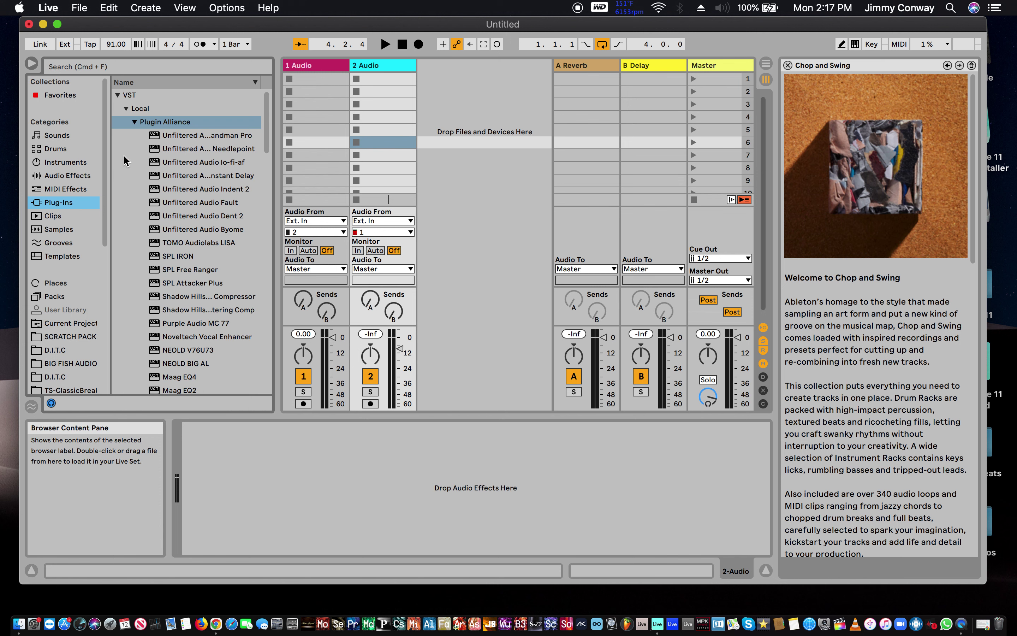
click(125, 110)
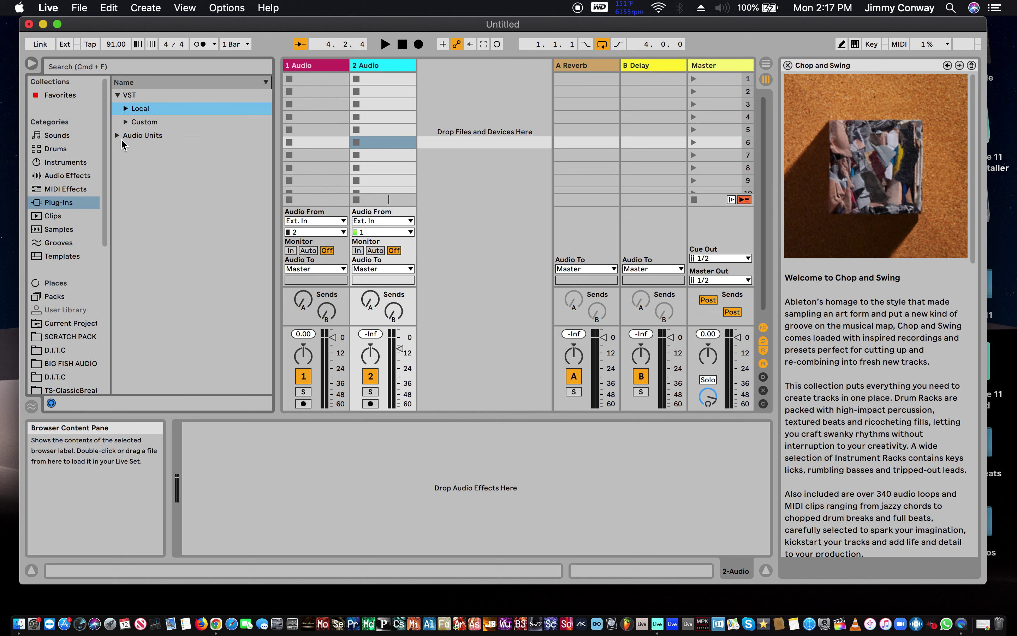
click(55, 229)
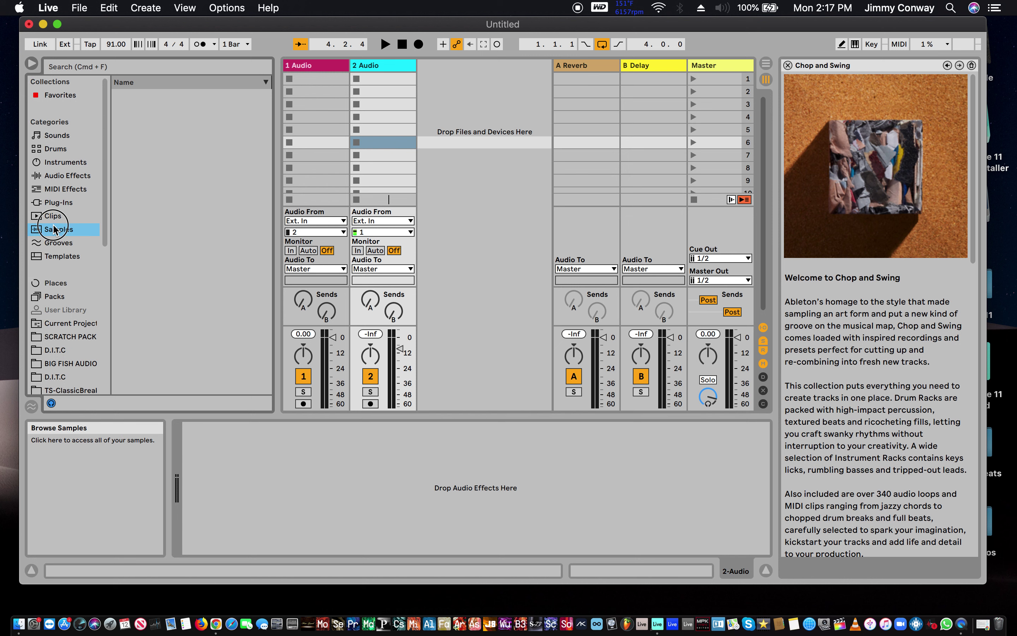
Try out the 80N Jazz Guitar 95bpm clip from the Clips category on a new track in scene 4, and delete that track.
click(53, 216)
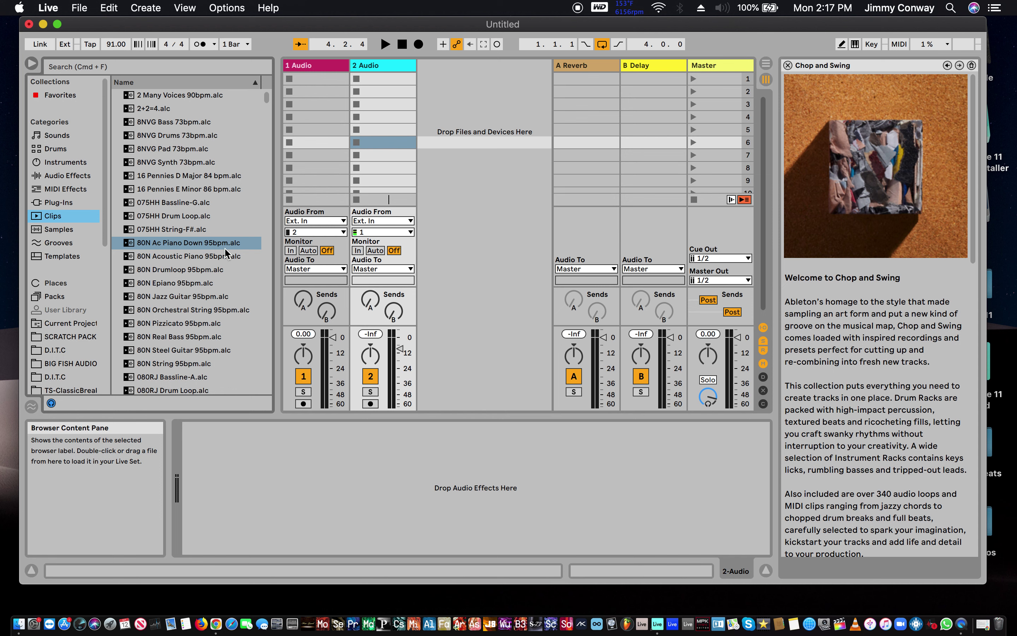
drag(201, 301, 474, 123)
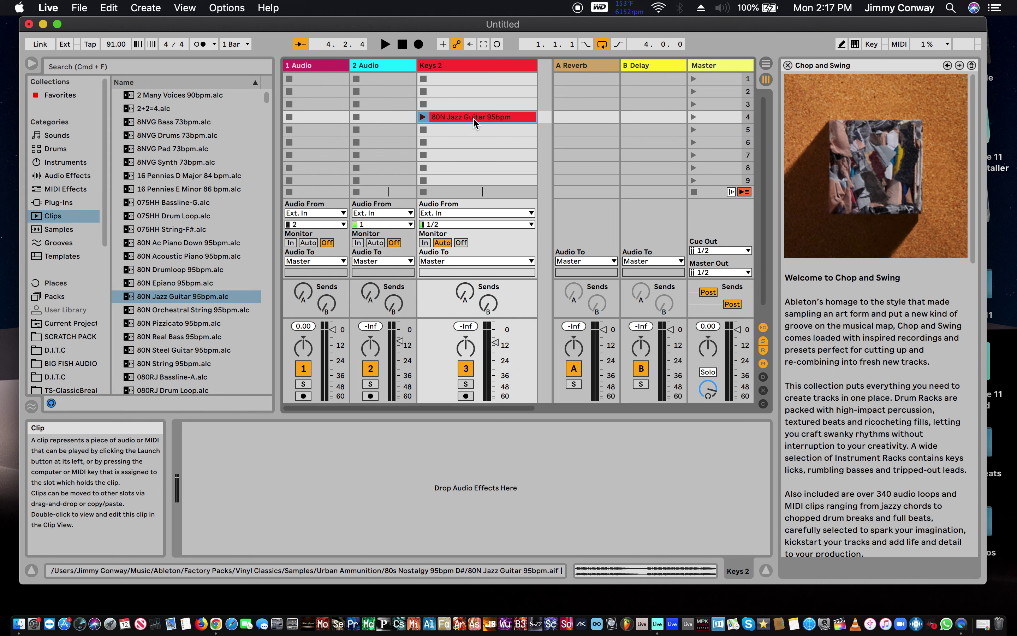
click(422, 118)
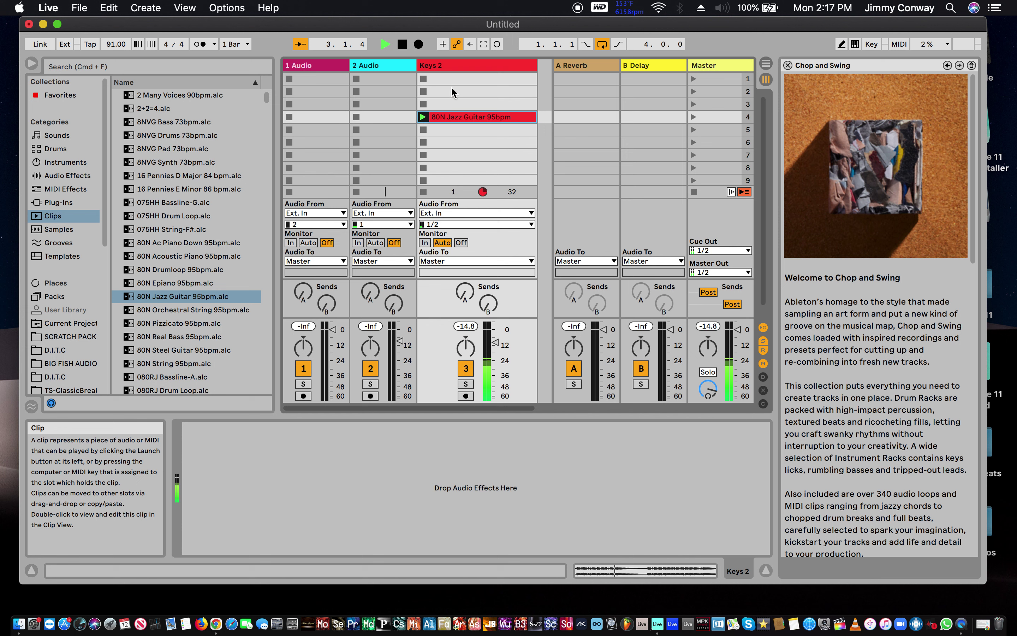
click(479, 69)
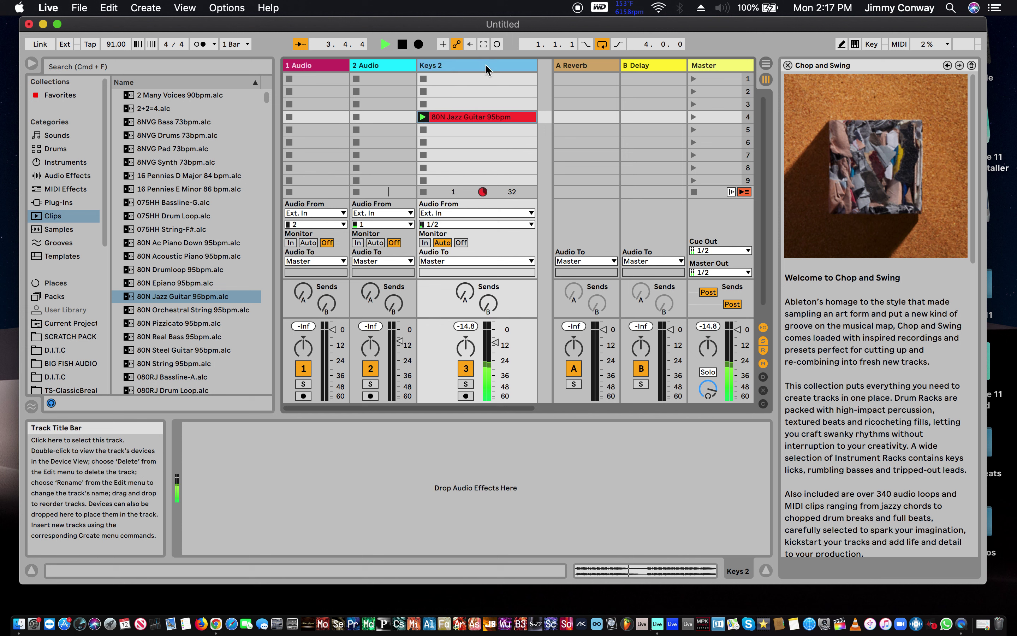
key(Delete)
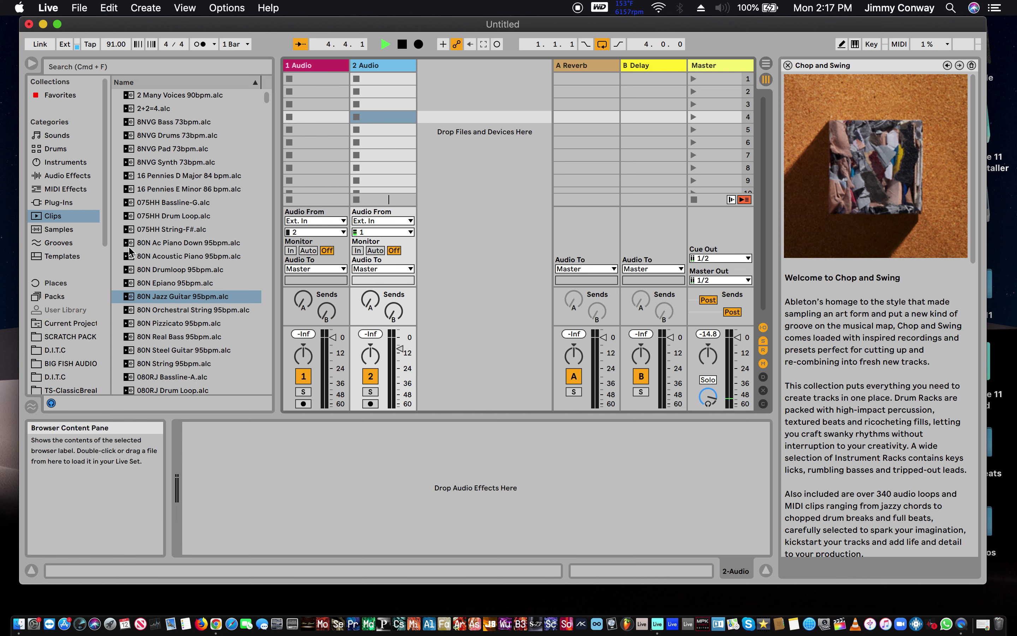
Browse the Samples category and look through the groove files in the Grooves category.
click(75, 236)
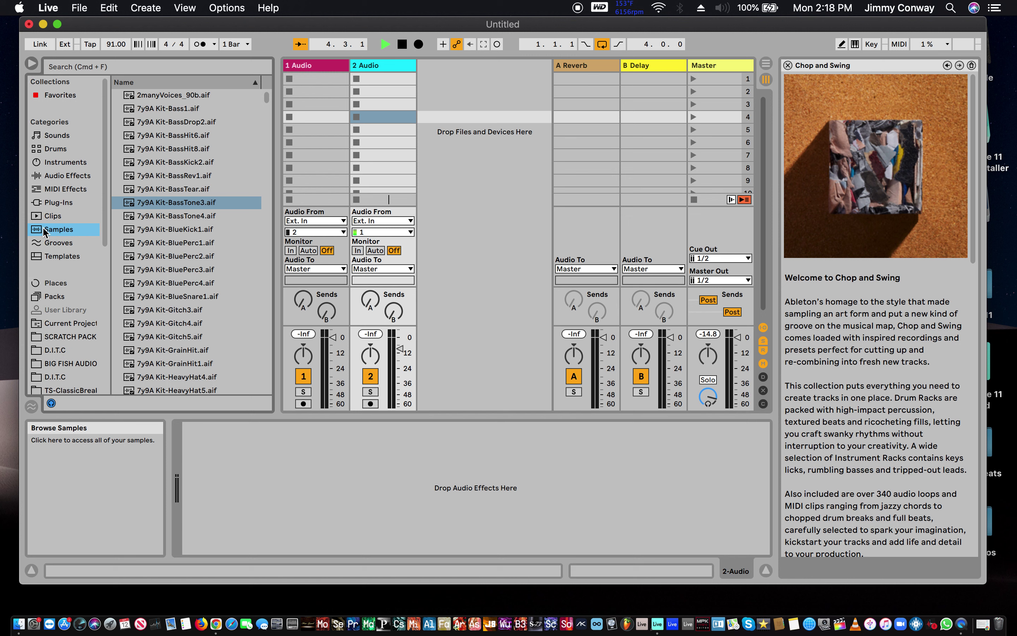
click(47, 247)
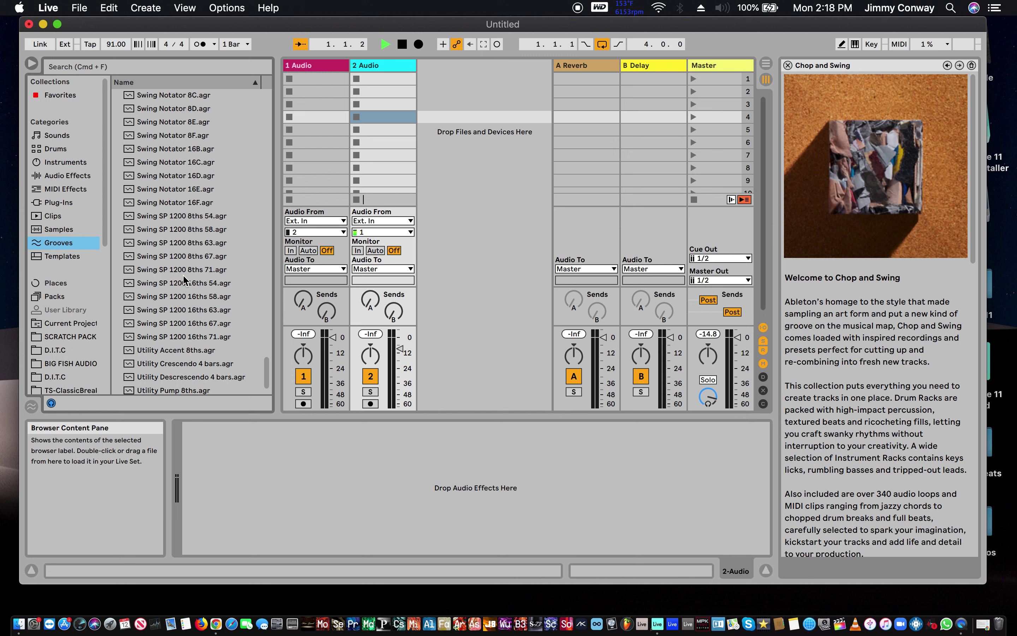
scroll(184, 280, up, 5)
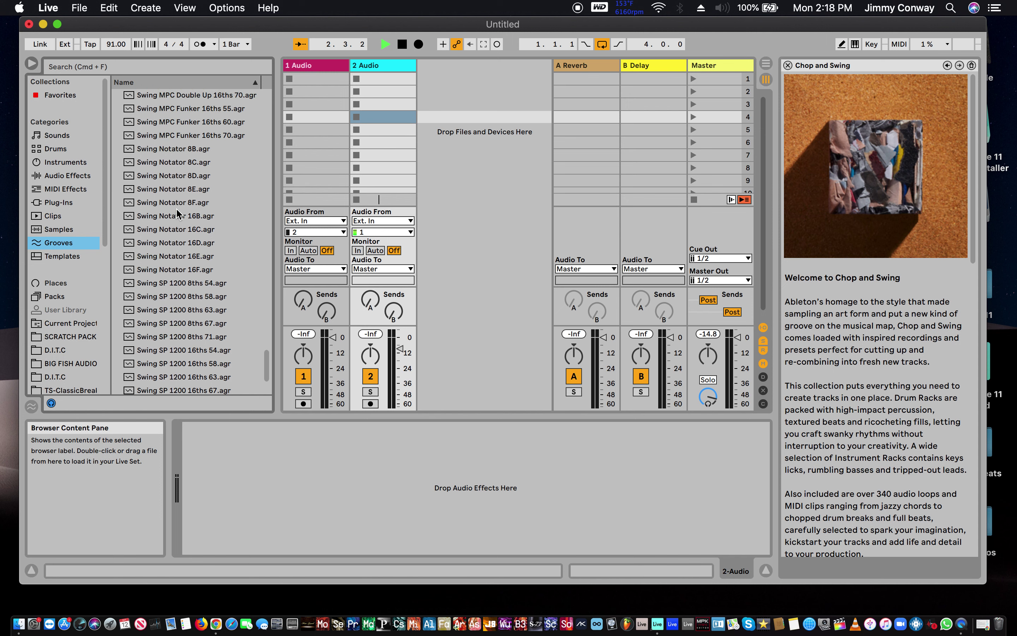
scroll(177, 214, up, 15)
scroll(177, 214, up, 20)
scroll(177, 218, down, 10)
scroll(179, 218, up, 12)
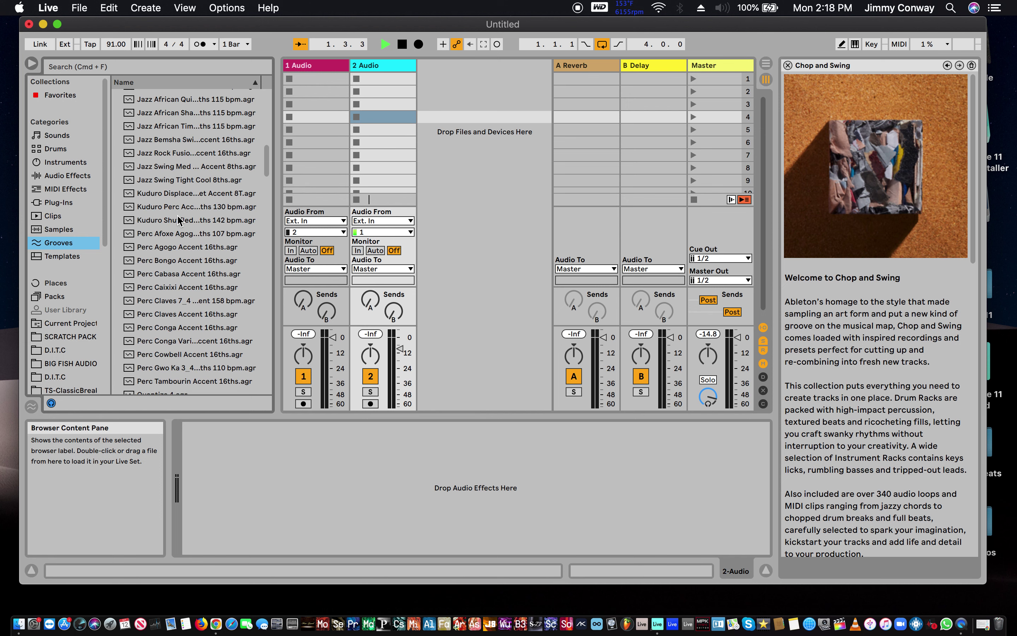
scroll(178, 220, up, 1)
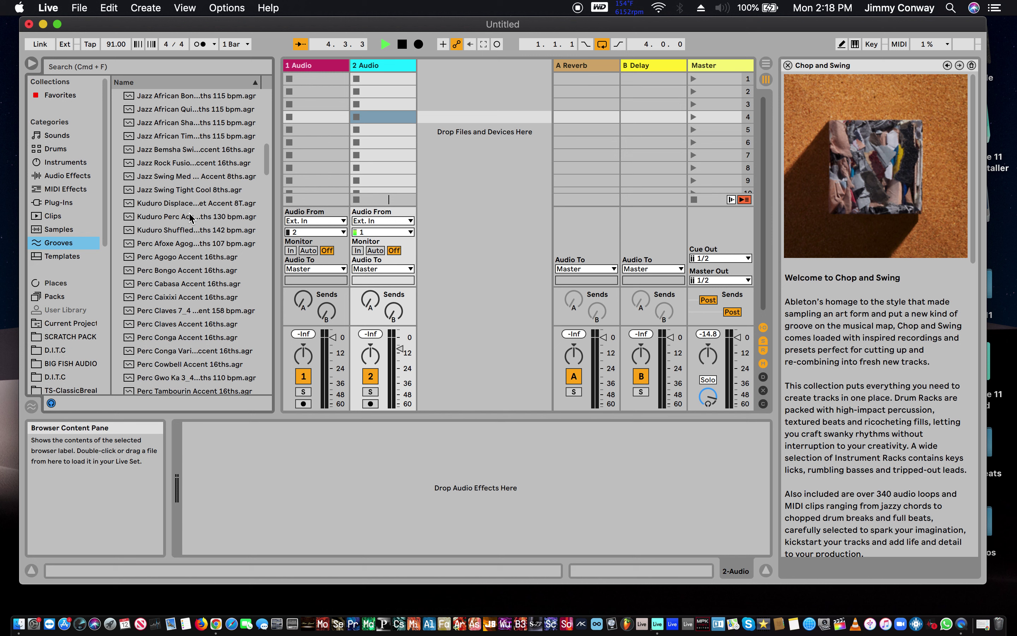
Show the installed Packs and collapse the Chop and Swing, Cyclic Waves and Digicussion 1 packs.
scroll(59, 240, down, 5)
scroll(58, 241, down, 3)
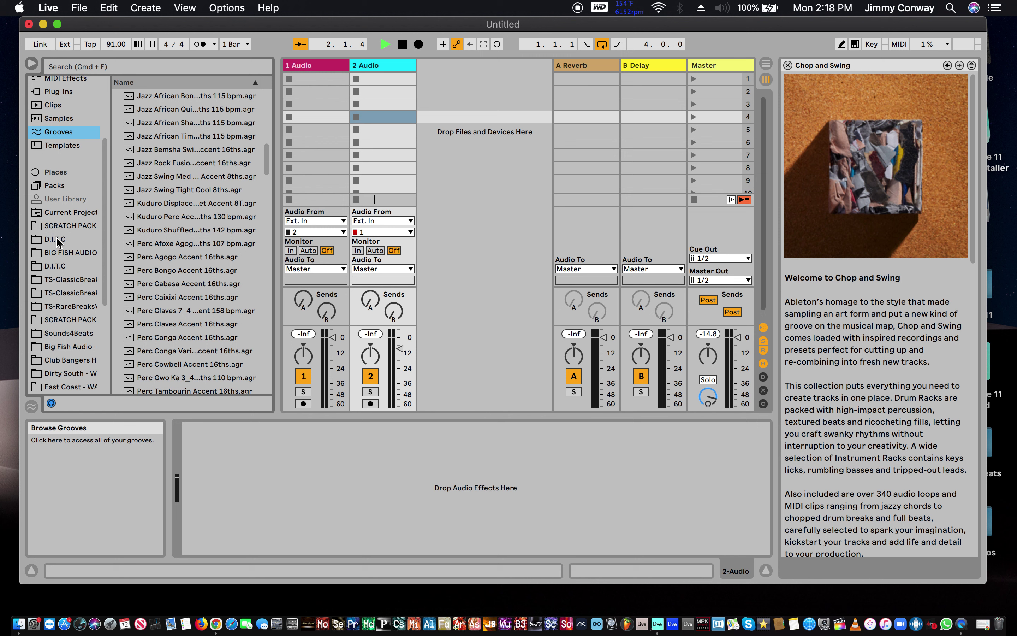
click(56, 186)
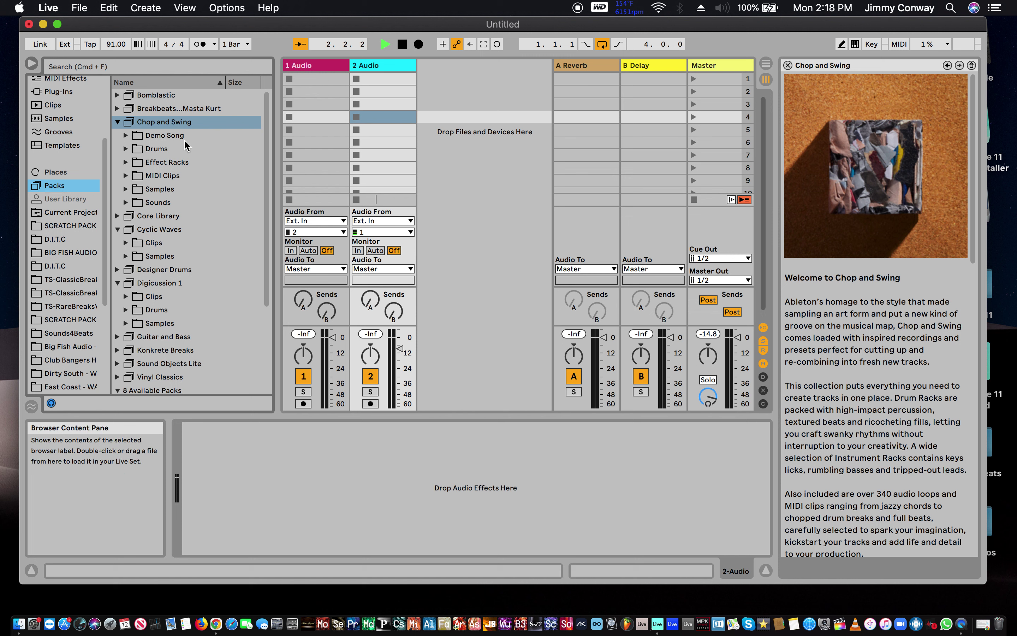
click(117, 122)
click(117, 149)
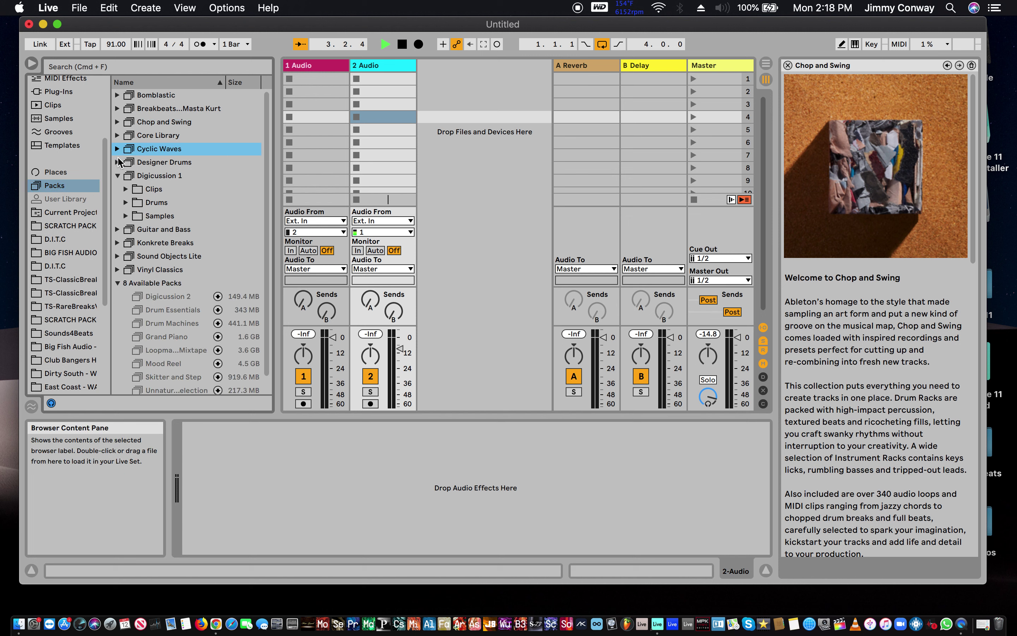
click(117, 176)
key(Left)
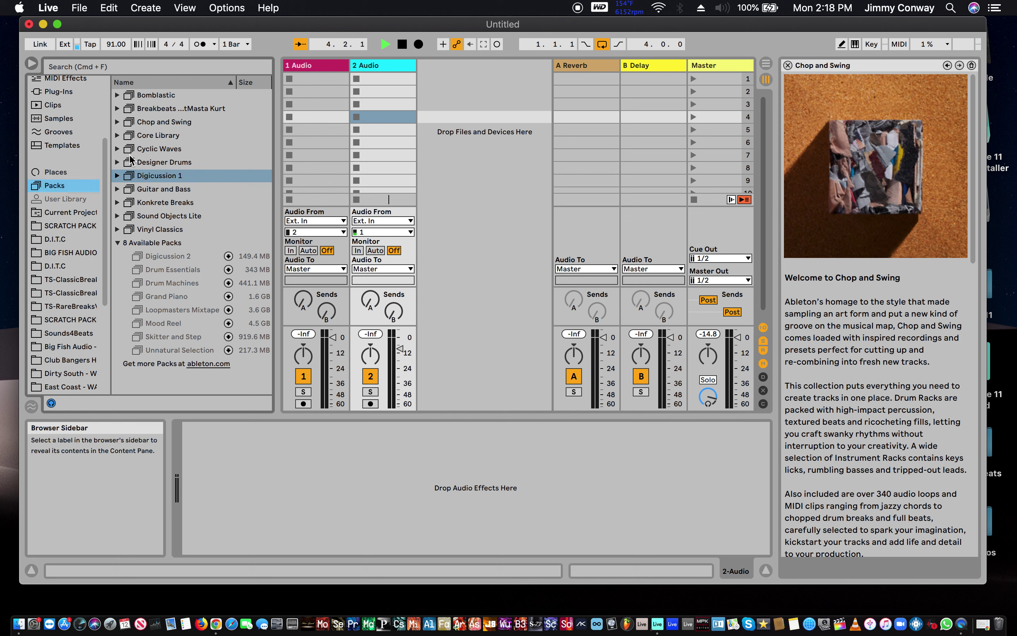
key(Down)
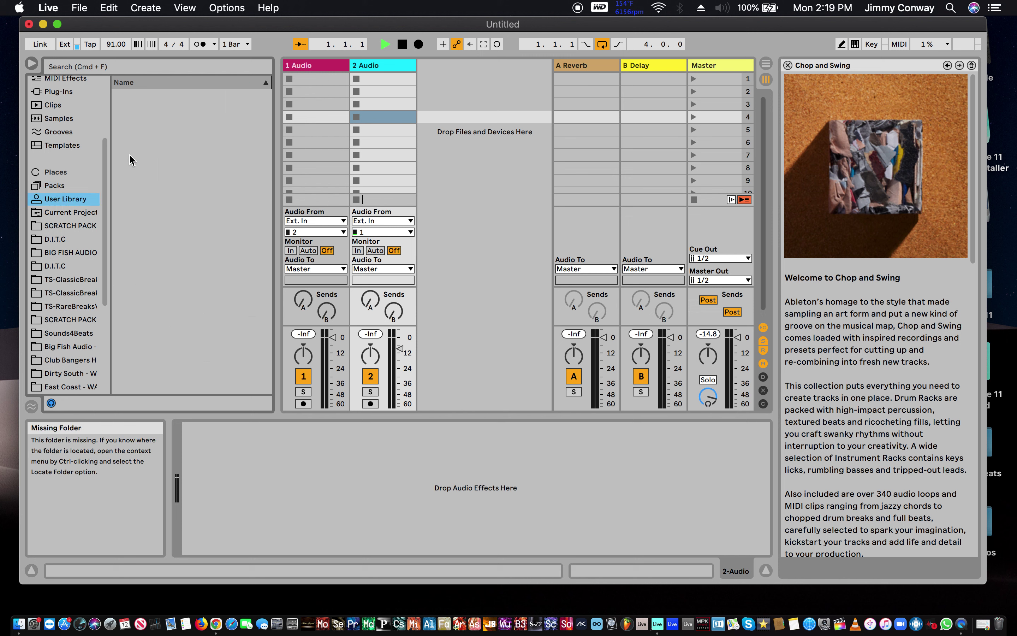
key(Up)
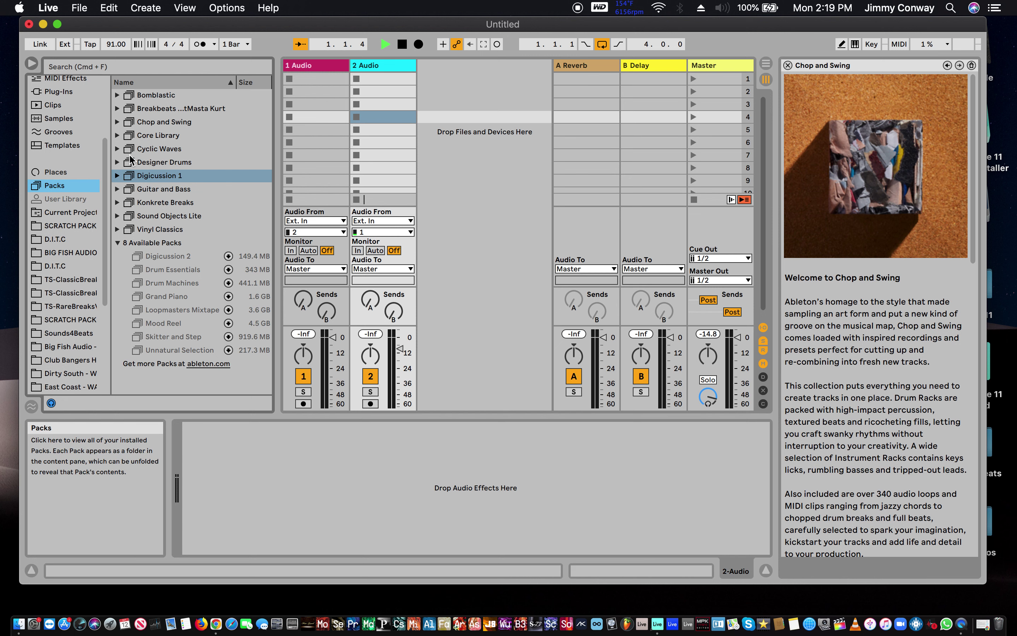
Start downloading the Loopmasters Mixtape and Grand Piano packs from the available packs list.
click(118, 243)
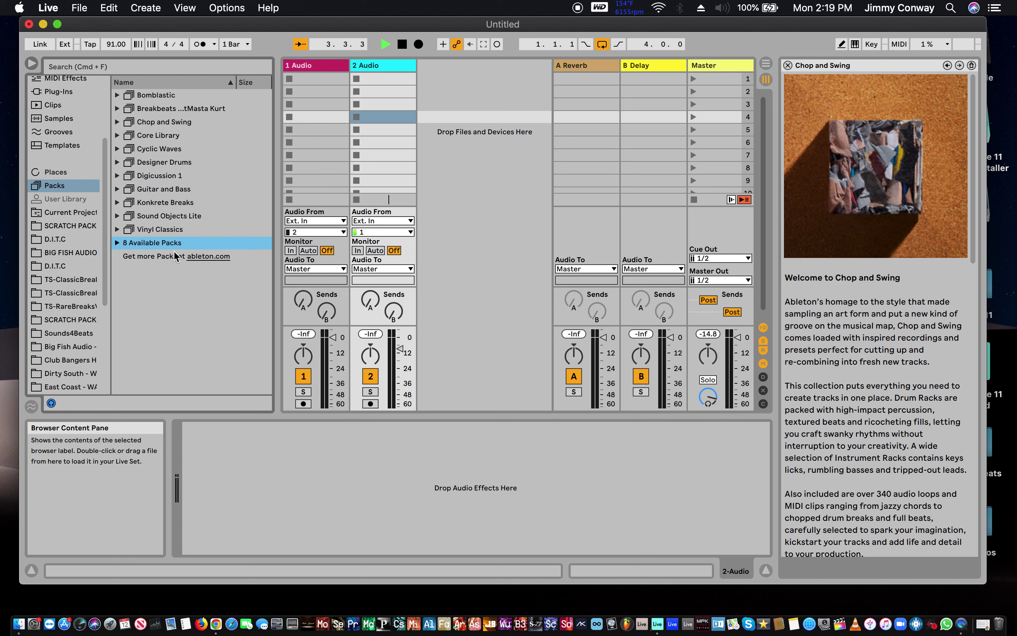
click(118, 243)
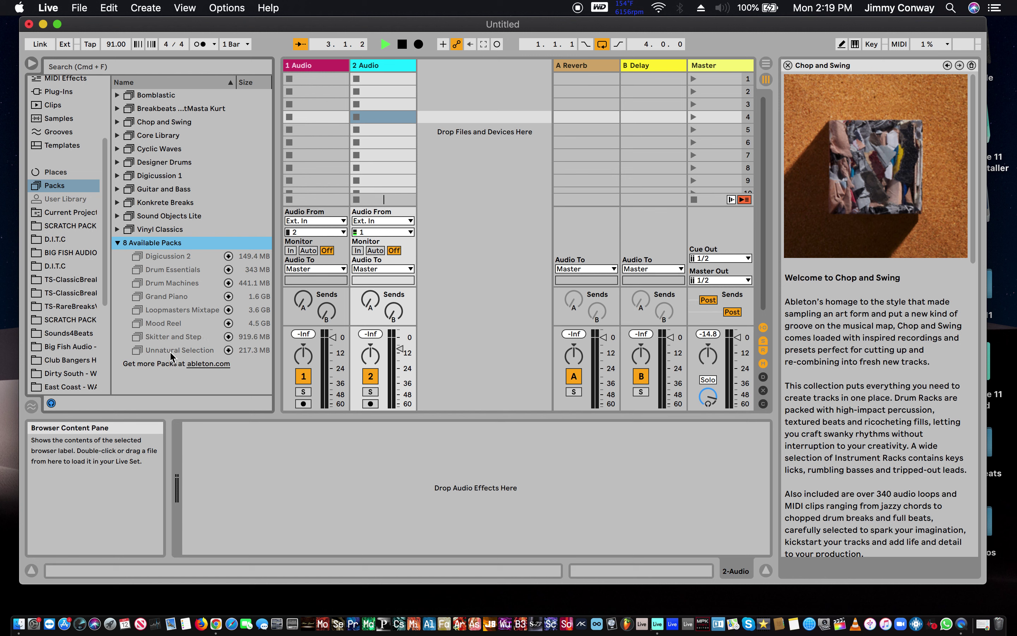
click(229, 310)
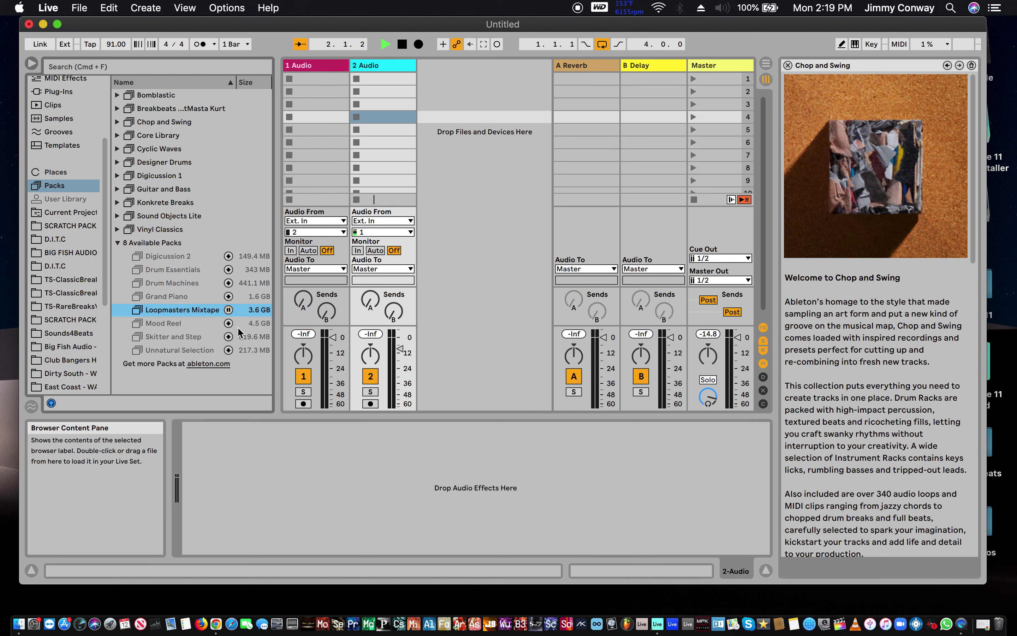
click(229, 297)
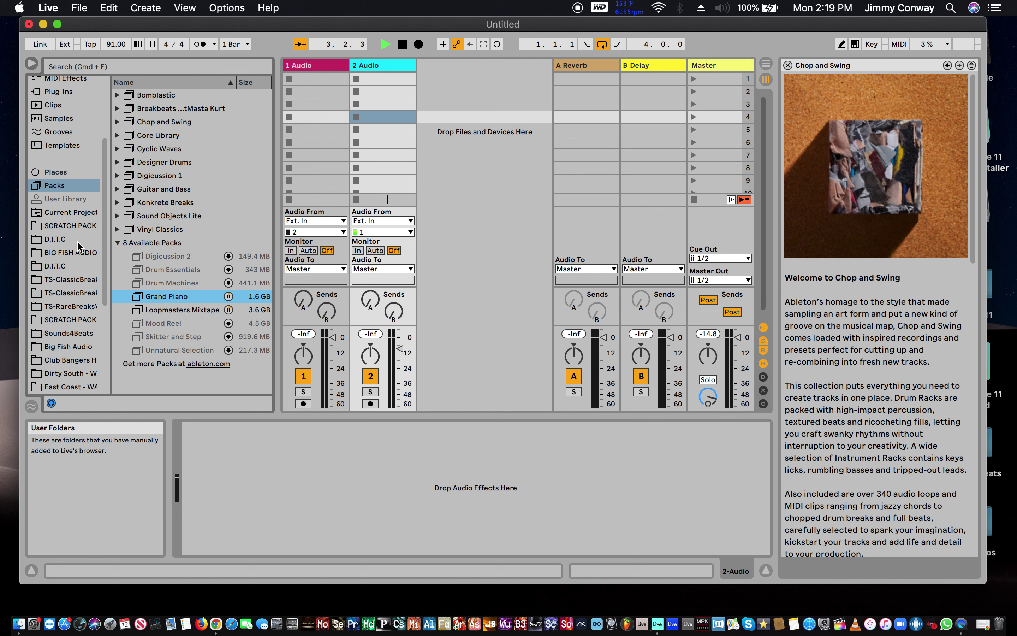
Look through the user folders under Places, and view the Add Folder dialog without adding a folder.
scroll(78, 245, down, 5)
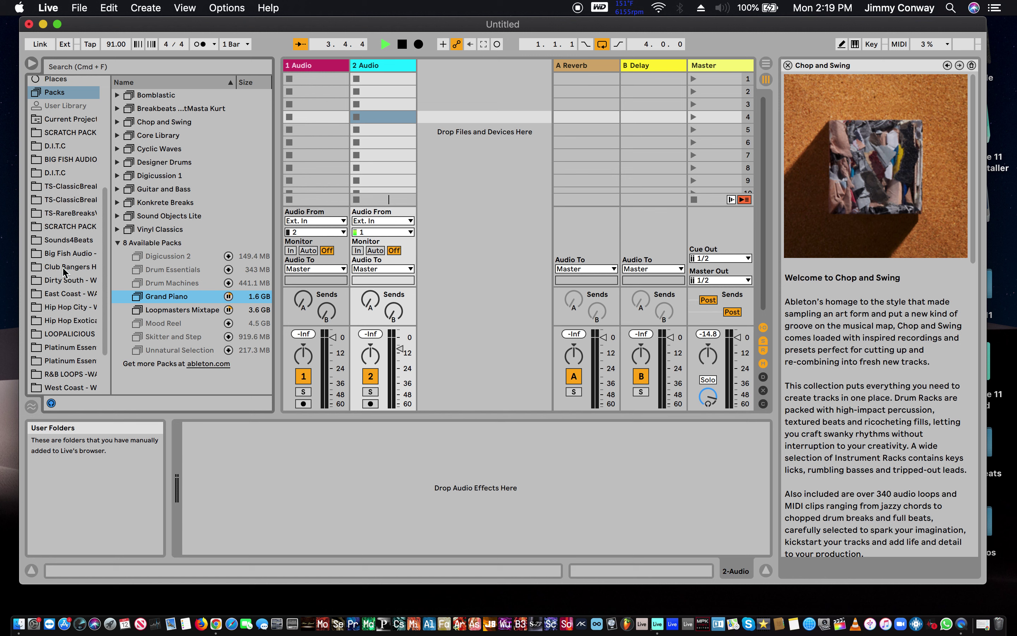
scroll(53, 364, down, 3)
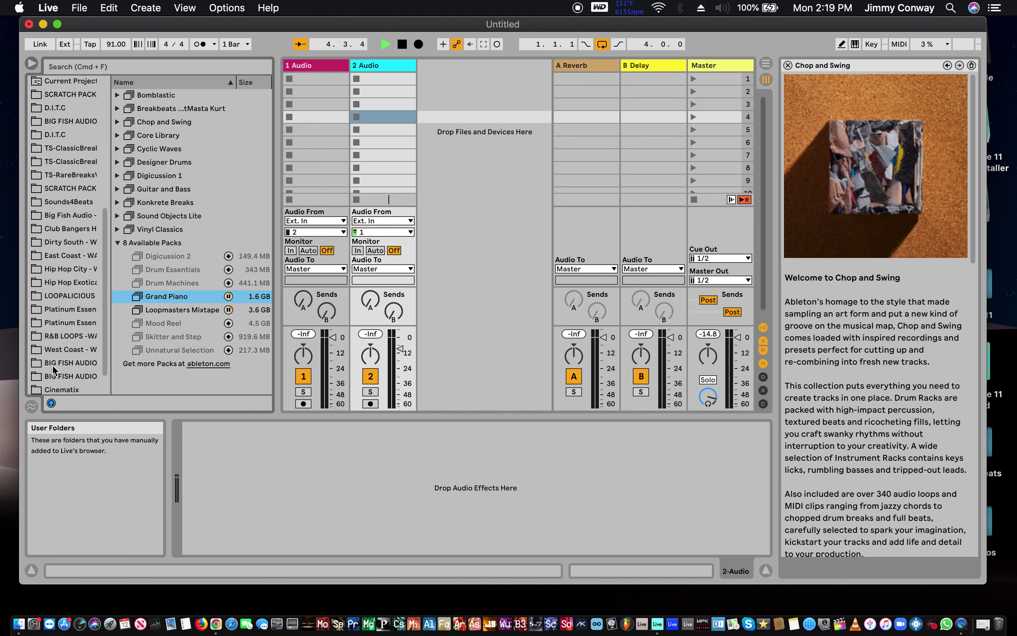
scroll(52, 367, up, 2)
scroll(51, 367, down, 2)
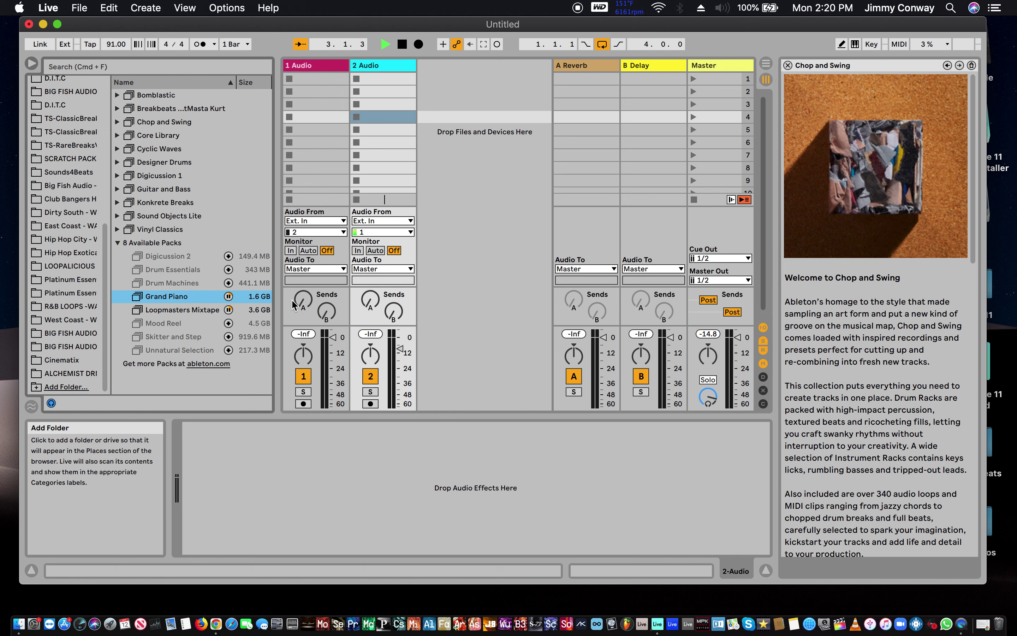
click(71, 388)
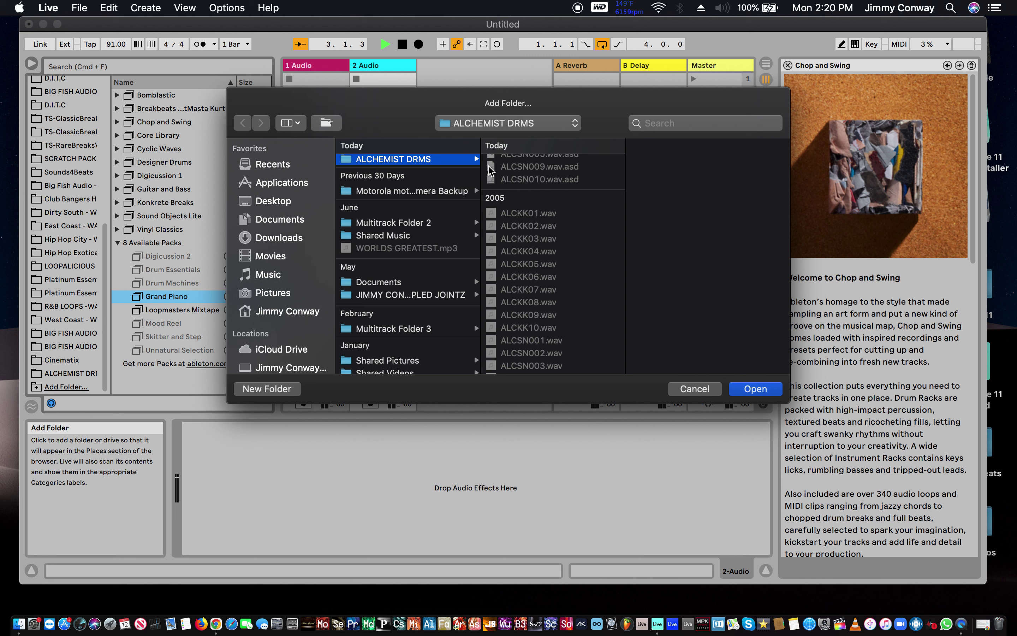
click(700, 391)
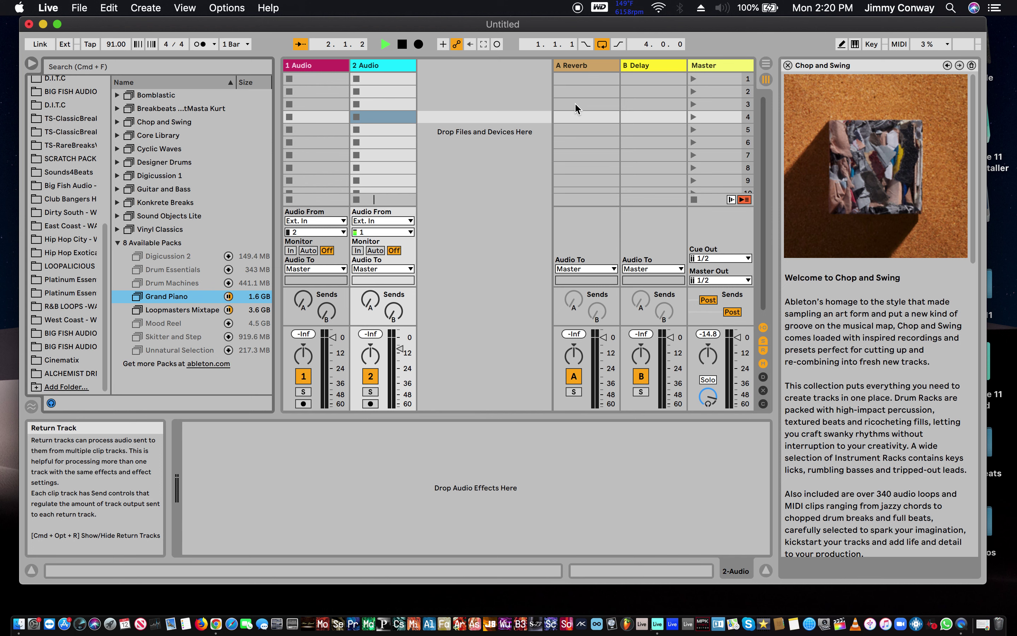
View the tracks in Arrangement View and return to Session View.
key(Tab)
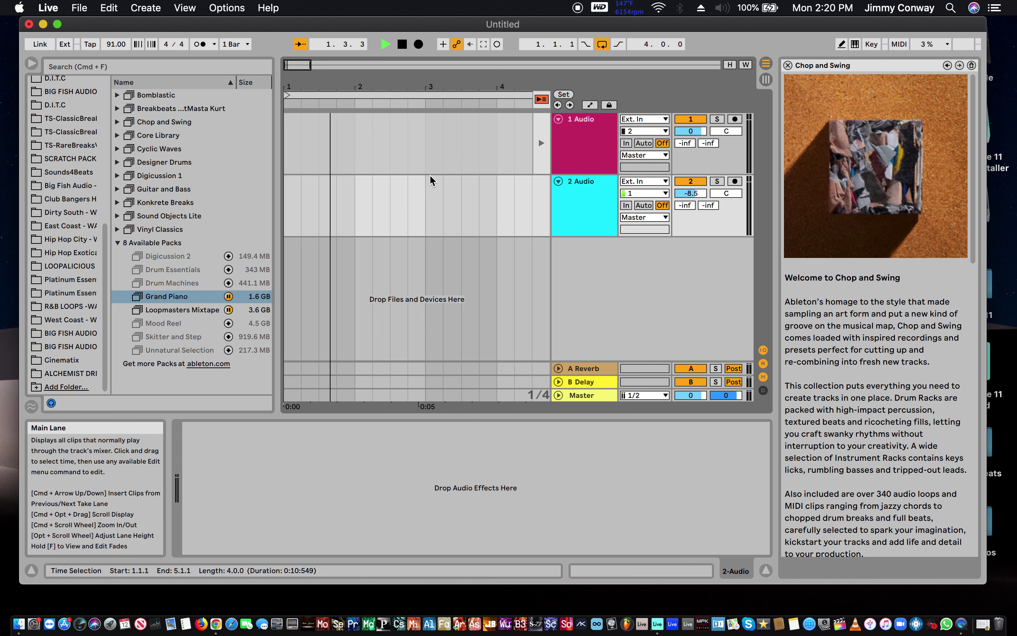
key(Tab)
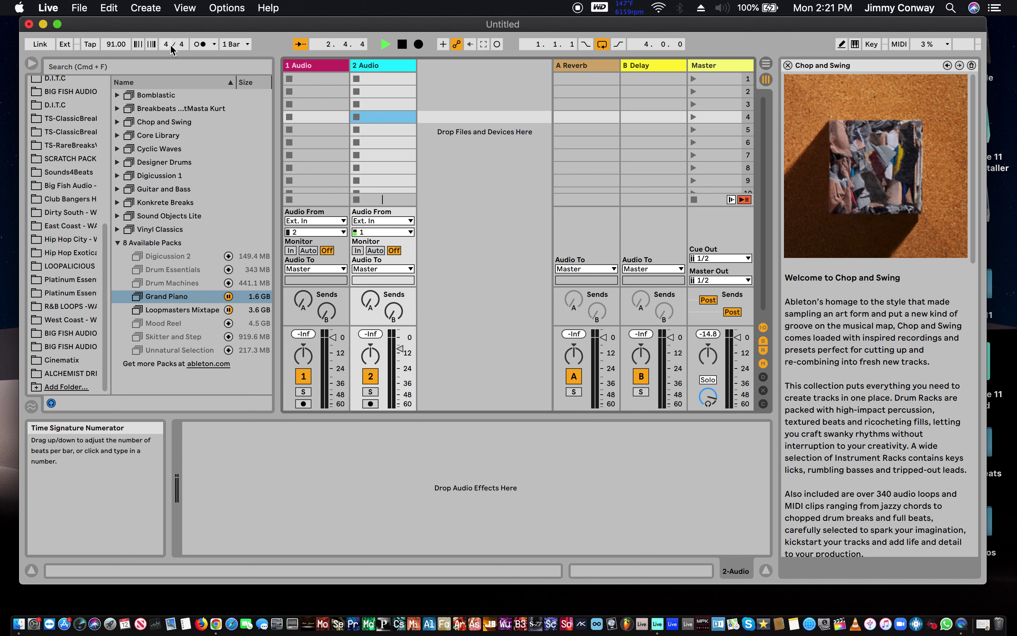
Try the metronome on and off, and examine its count-in, sound and rhythm settings.
click(214, 45)
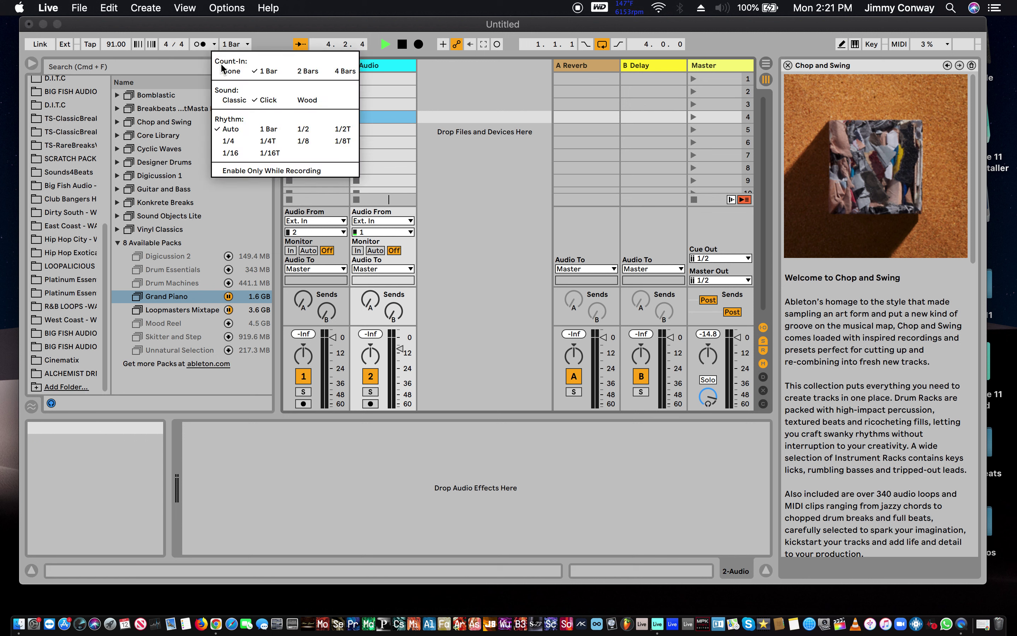
click(200, 44)
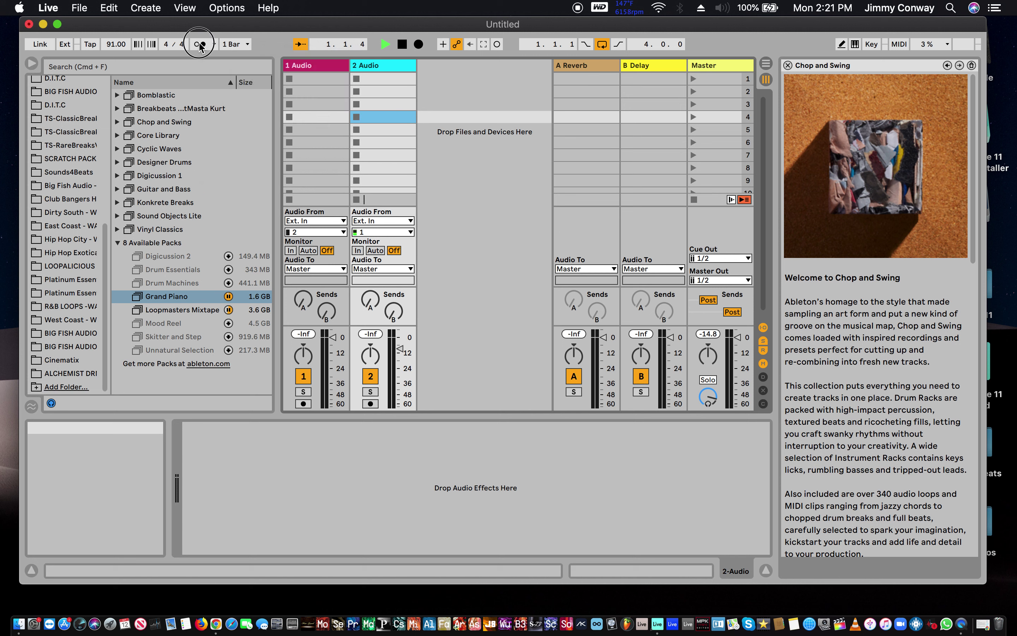
click(200, 45)
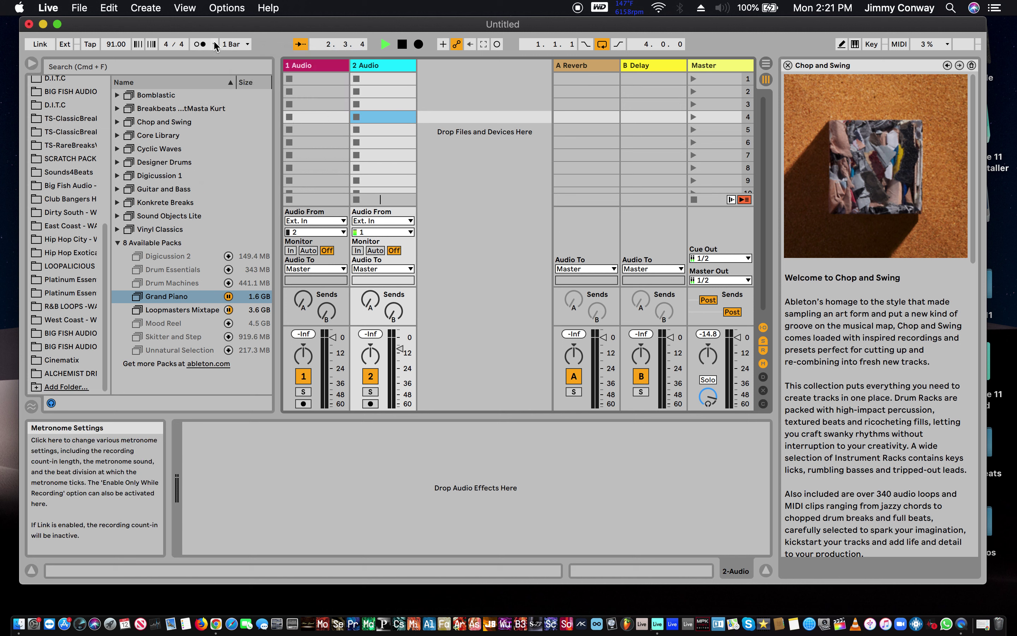
click(214, 44)
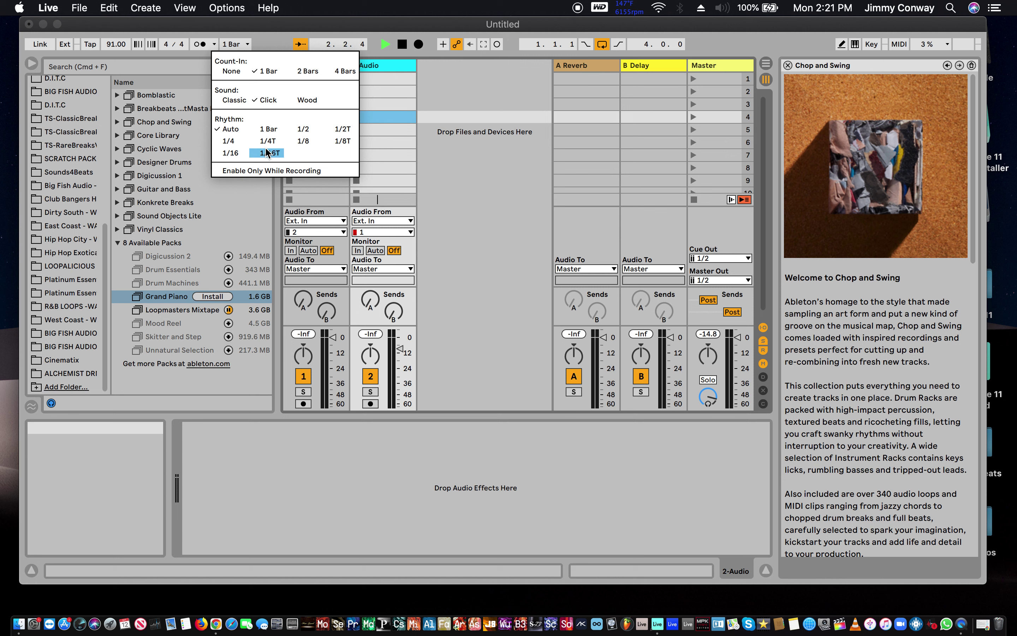
Close the metronome settings and install the downloaded Grand Piano pack.
click(241, 42)
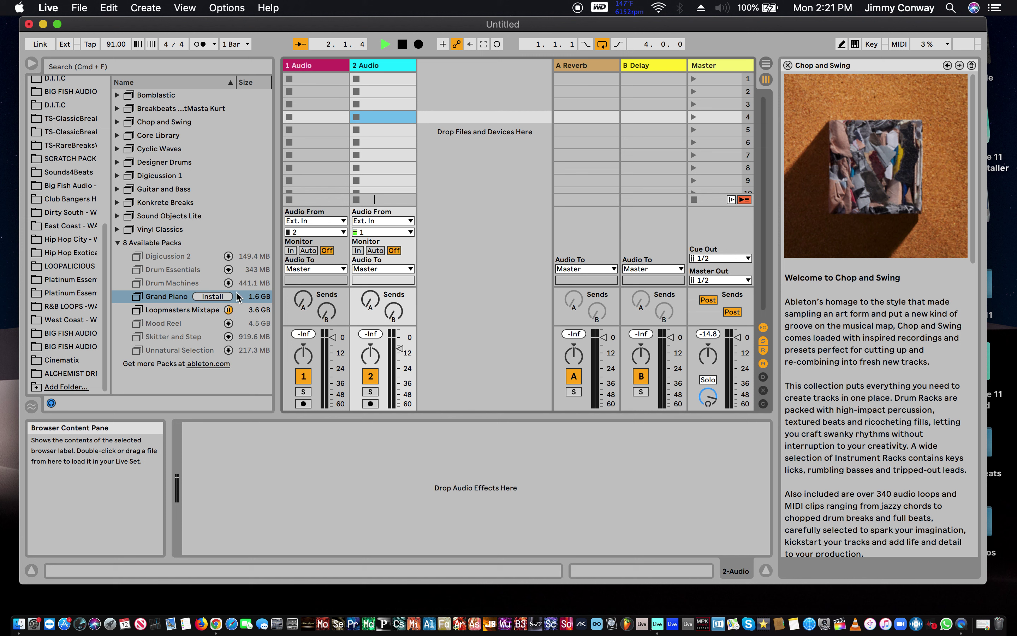
click(213, 297)
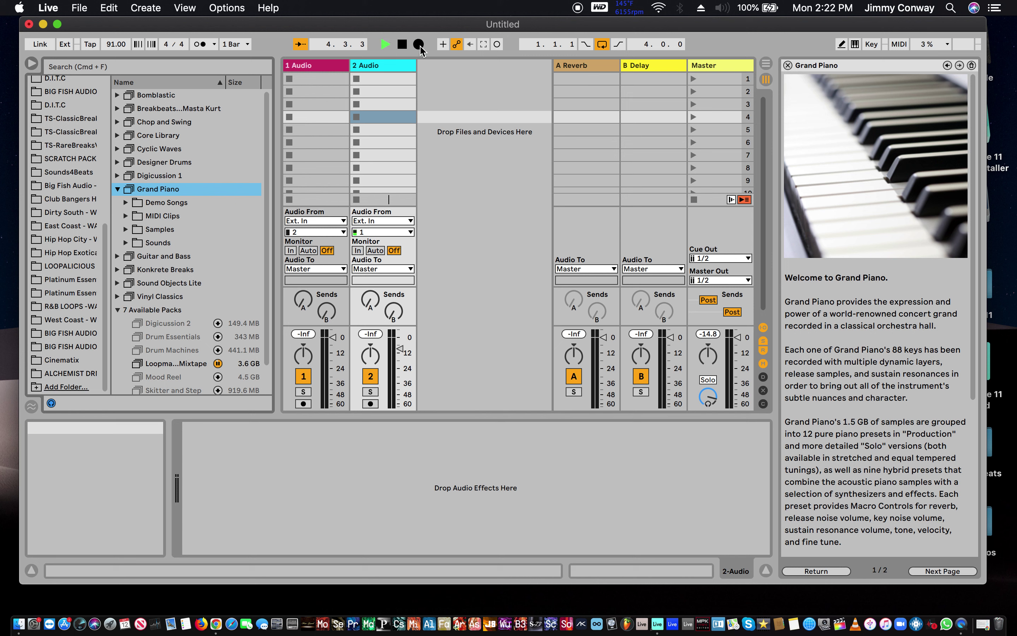
View Arrangement View briefly, return to Session View, and turn on MIDI Arrangement Overdub.
key(Tab)
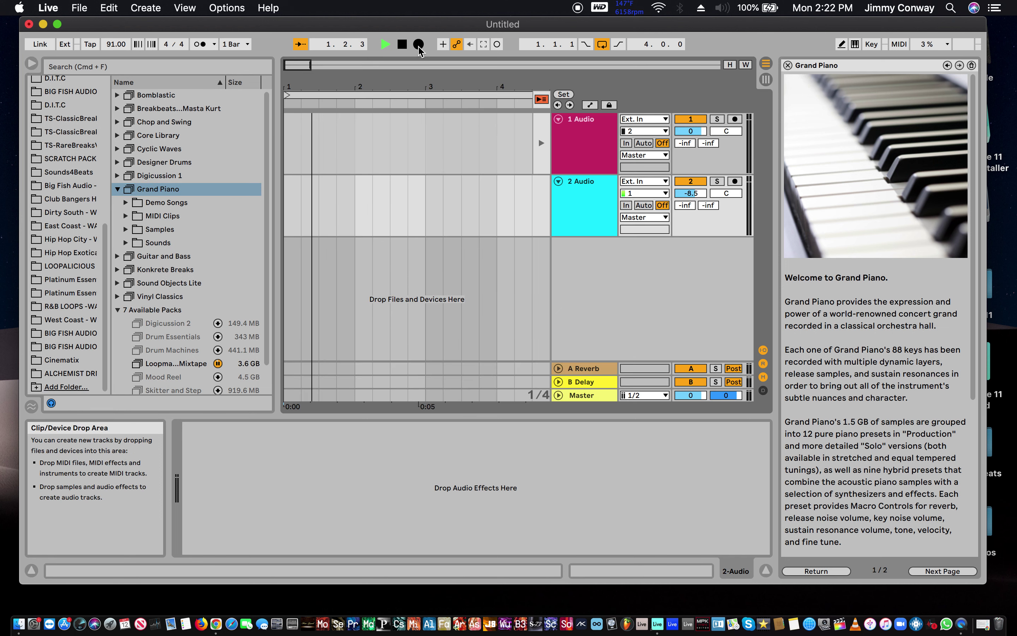
key(Tab)
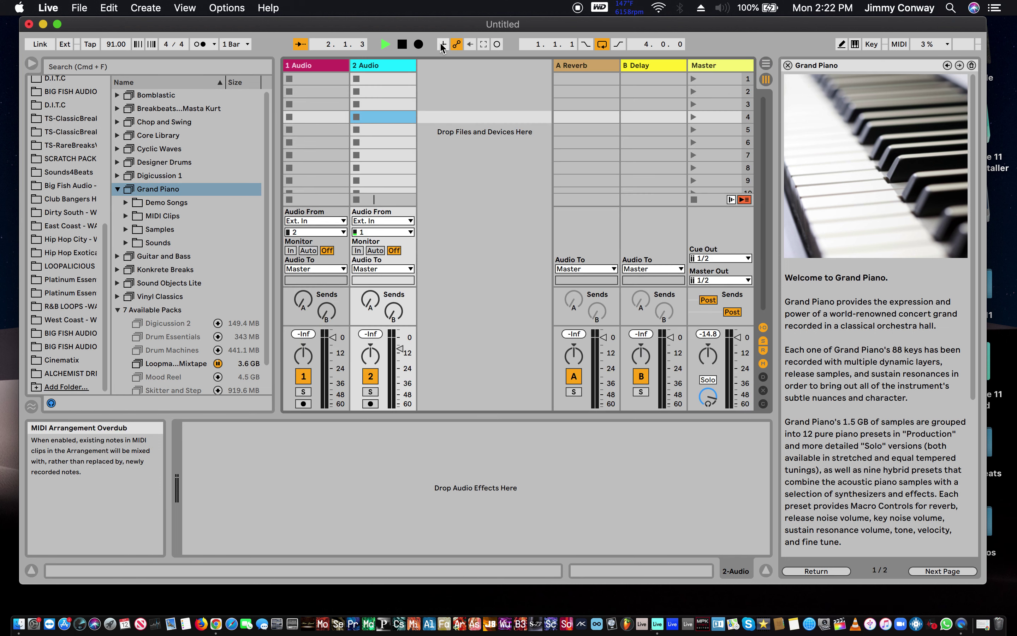
click(442, 45)
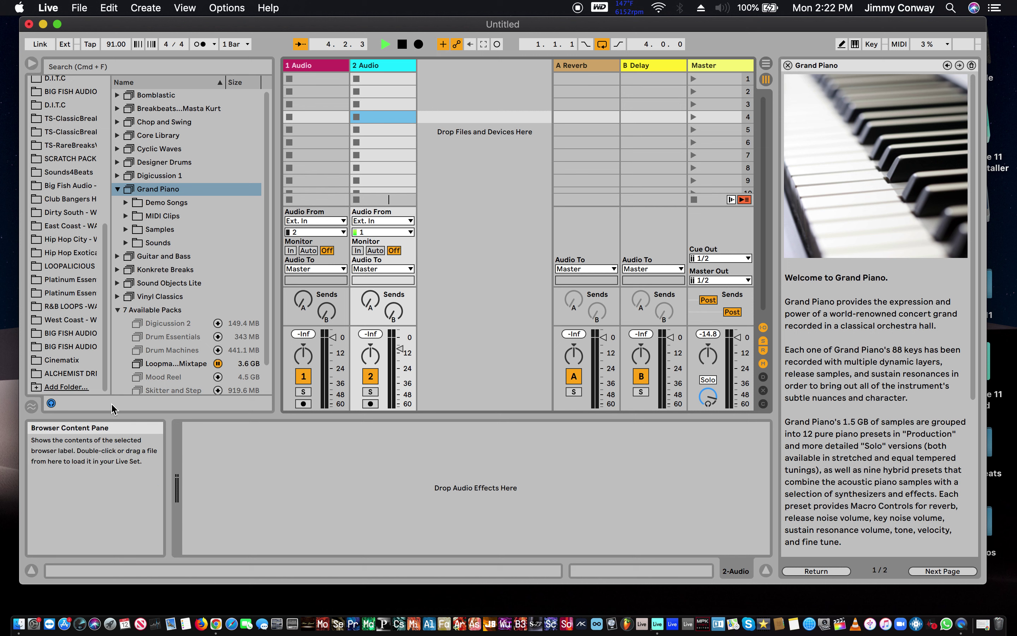
Hide and restore the Info View, and hide the browser.
click(31, 571)
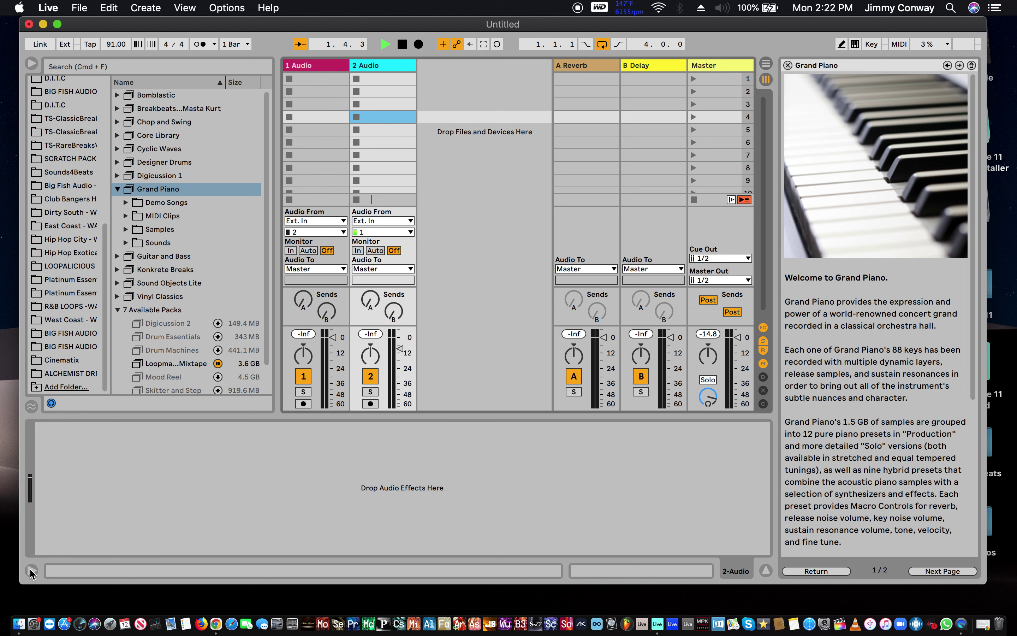
click(31, 571)
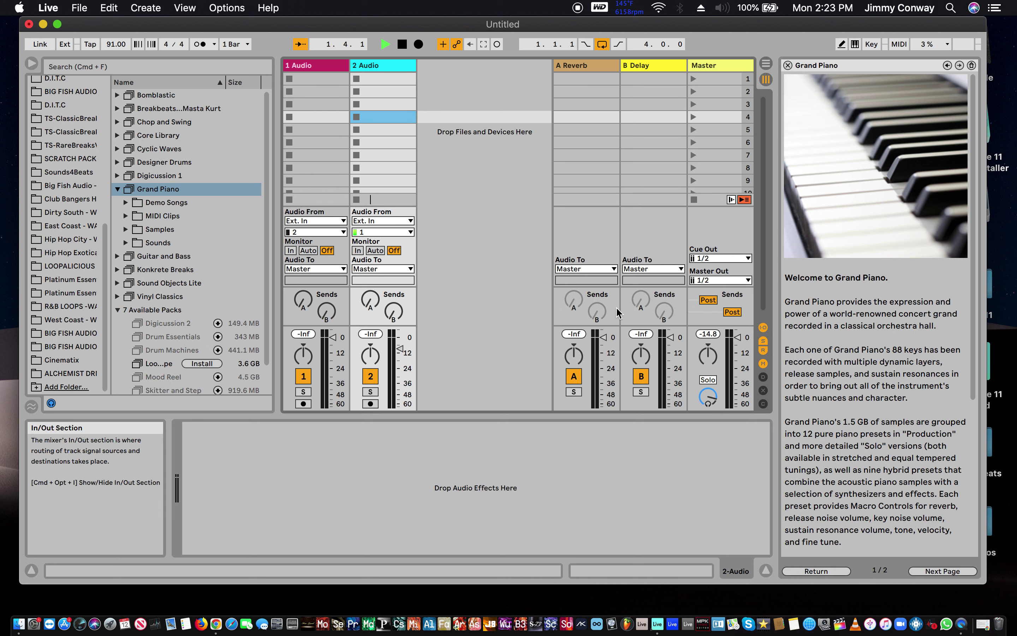
click(31, 64)
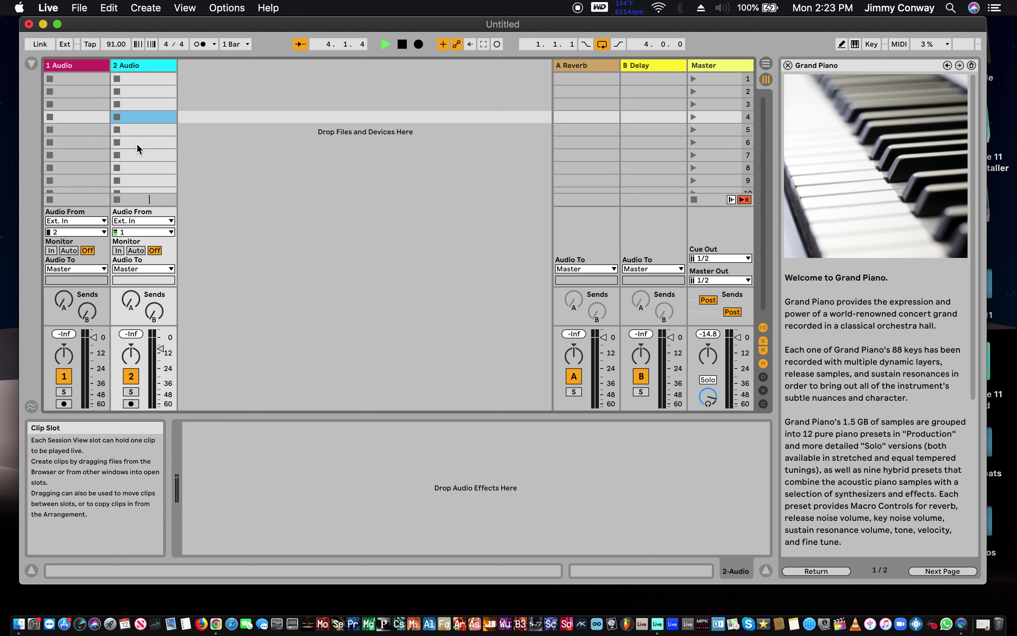
Examine the Audio From input type and input channel choices of the 2 Audio track.
click(139, 221)
click(141, 221)
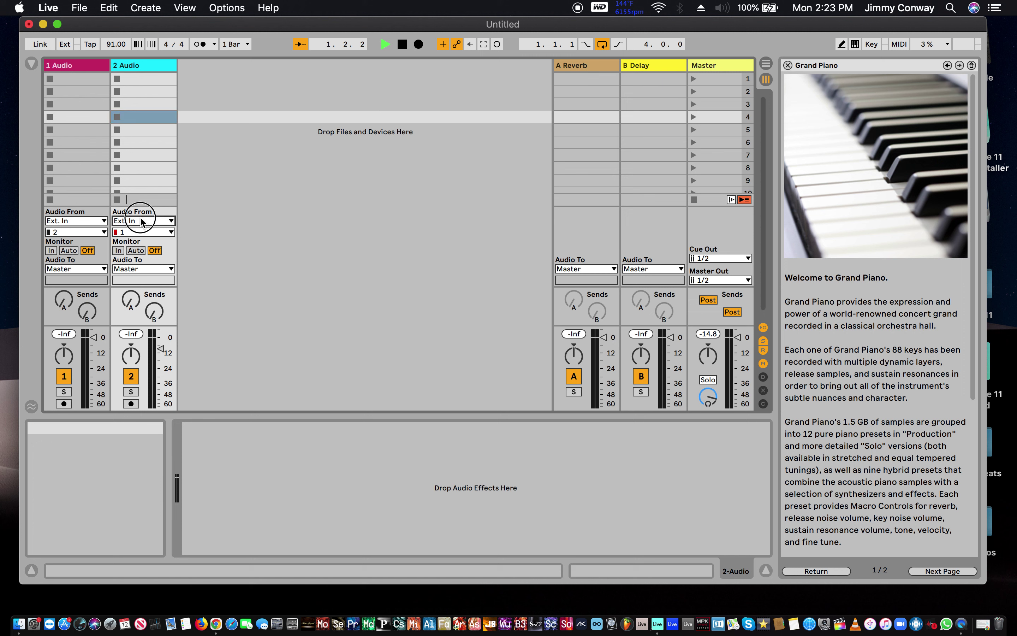
click(137, 231)
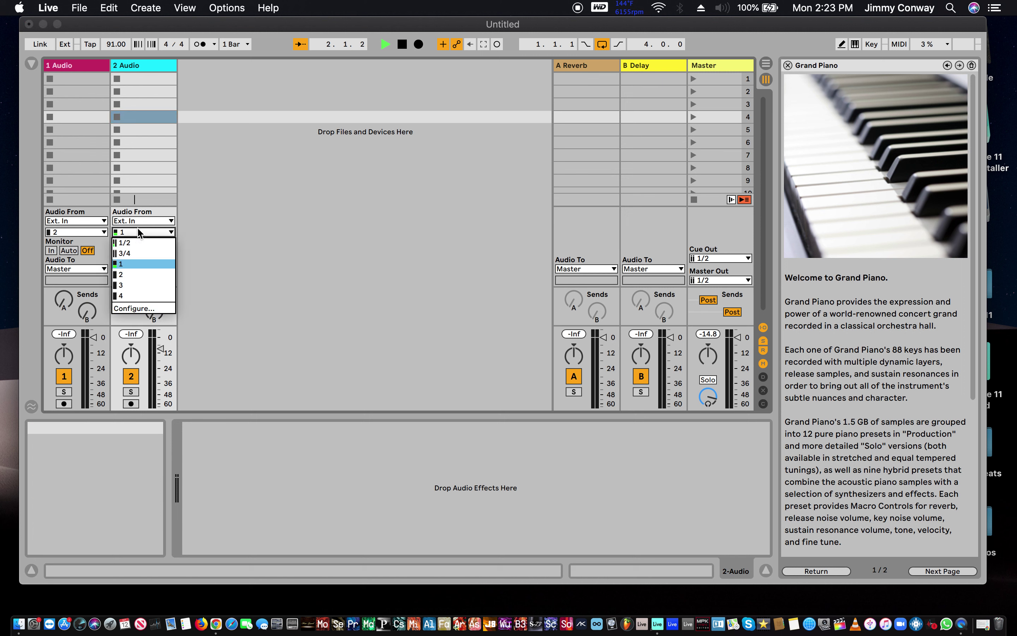
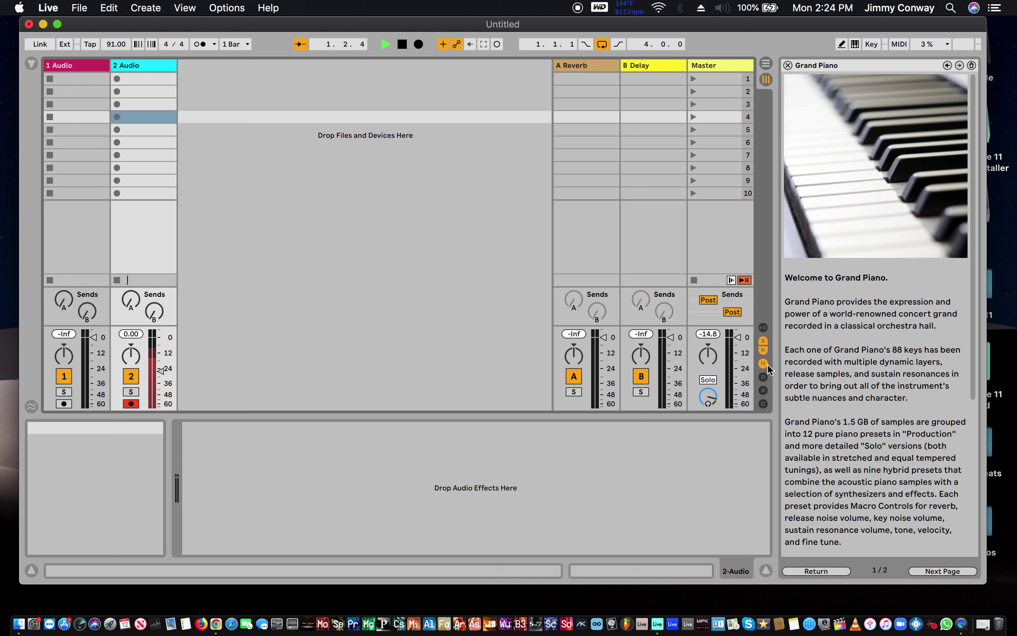
Toggle the mixer's sends and return tracks off and on, and show the In/Out section and the browser again.
click(764, 342)
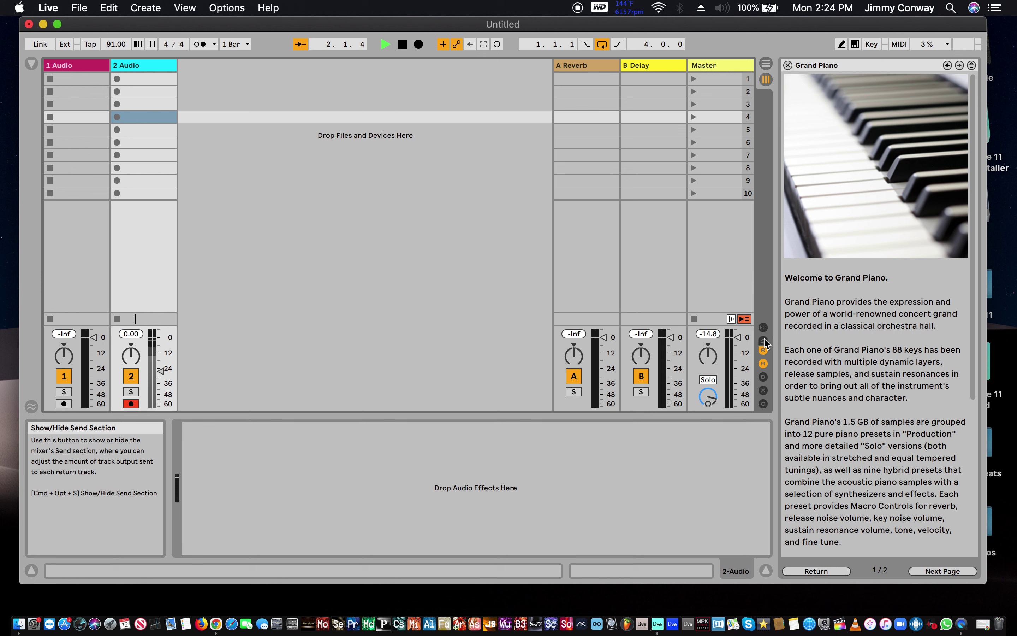
click(765, 350)
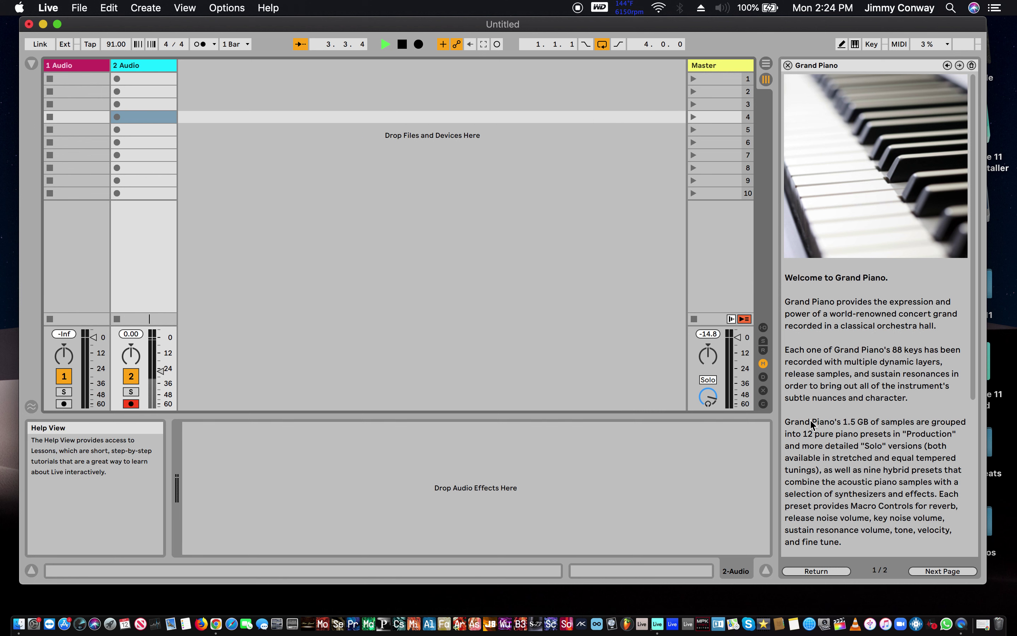
click(763, 349)
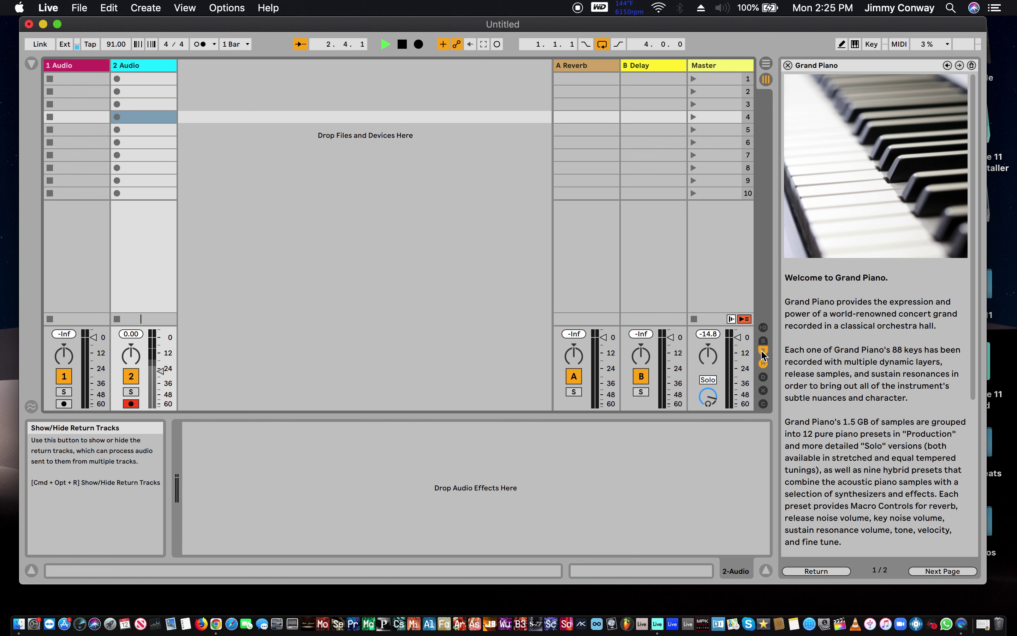
click(763, 343)
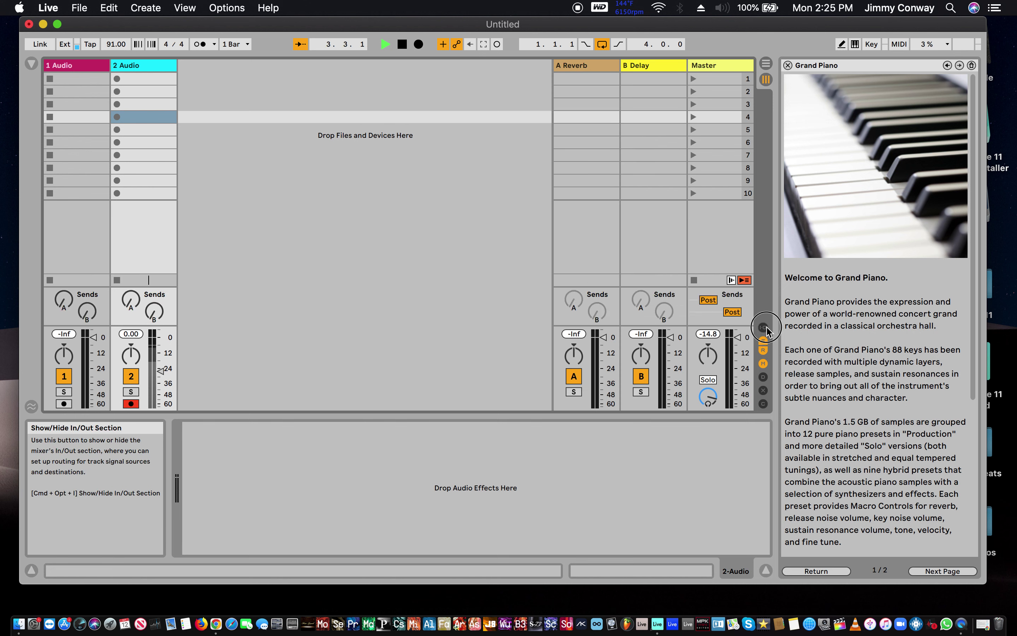
click(764, 328)
click(32, 63)
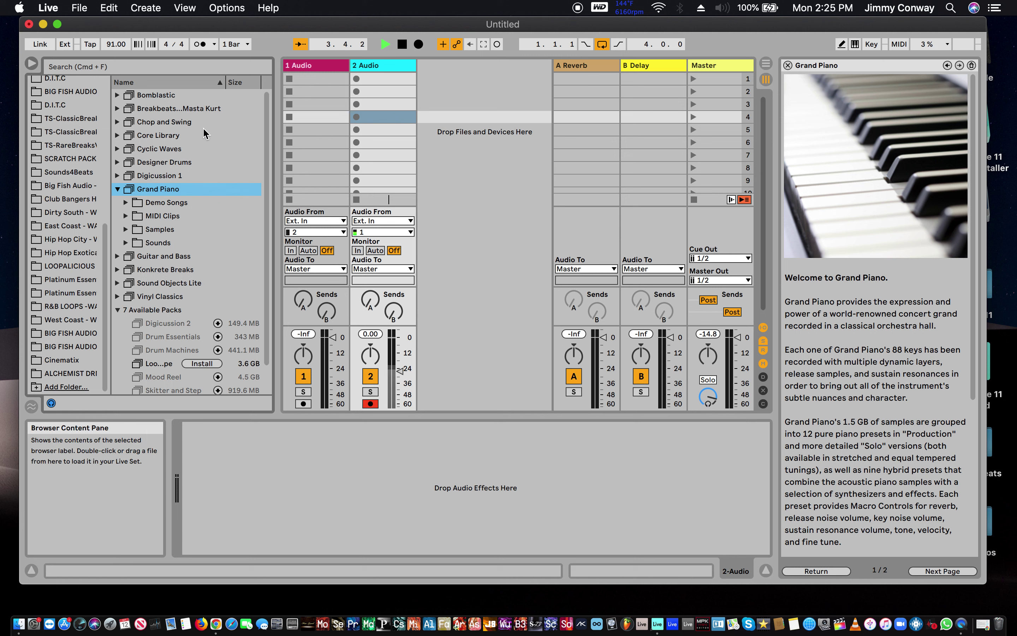
Browse the user folders, open the West Coast folder and find the samples of the 20 Dirty Ol' Man 087 Bbmin kit.
click(114, 111)
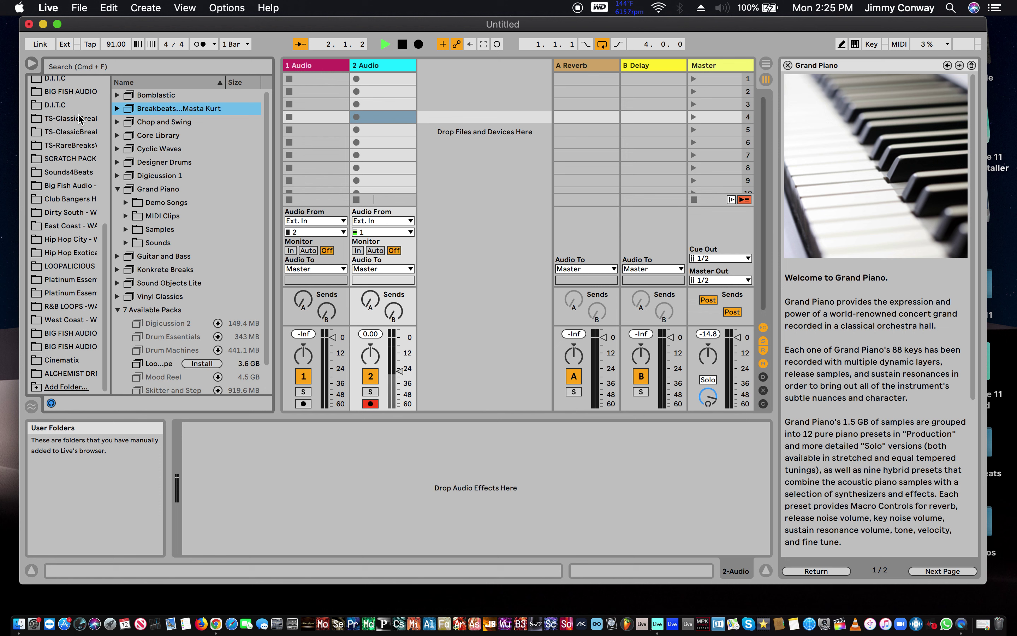
scroll(80, 120, up, 5)
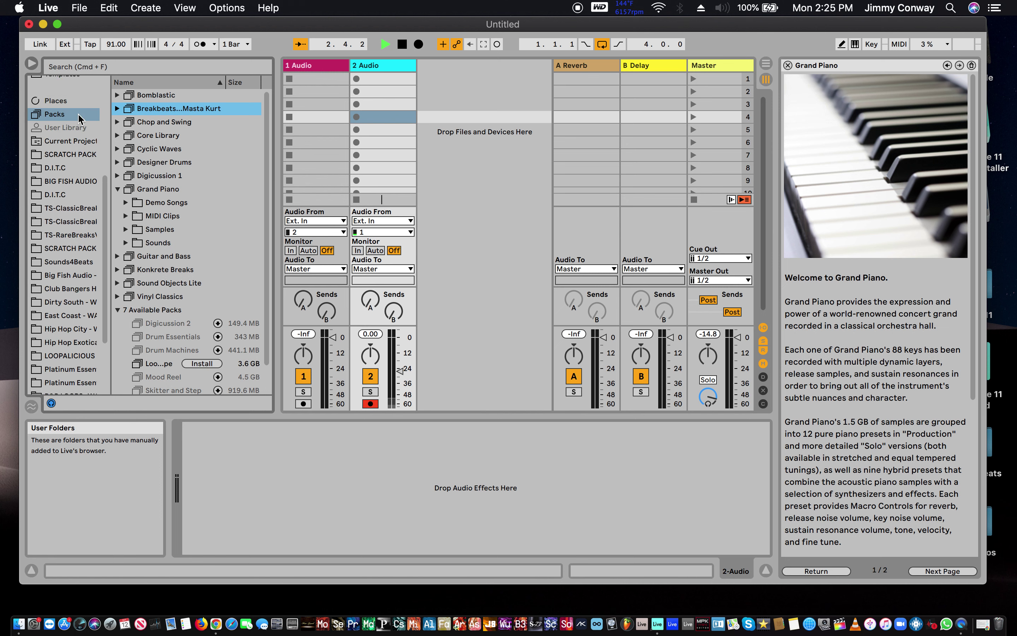
scroll(80, 119, down, 4)
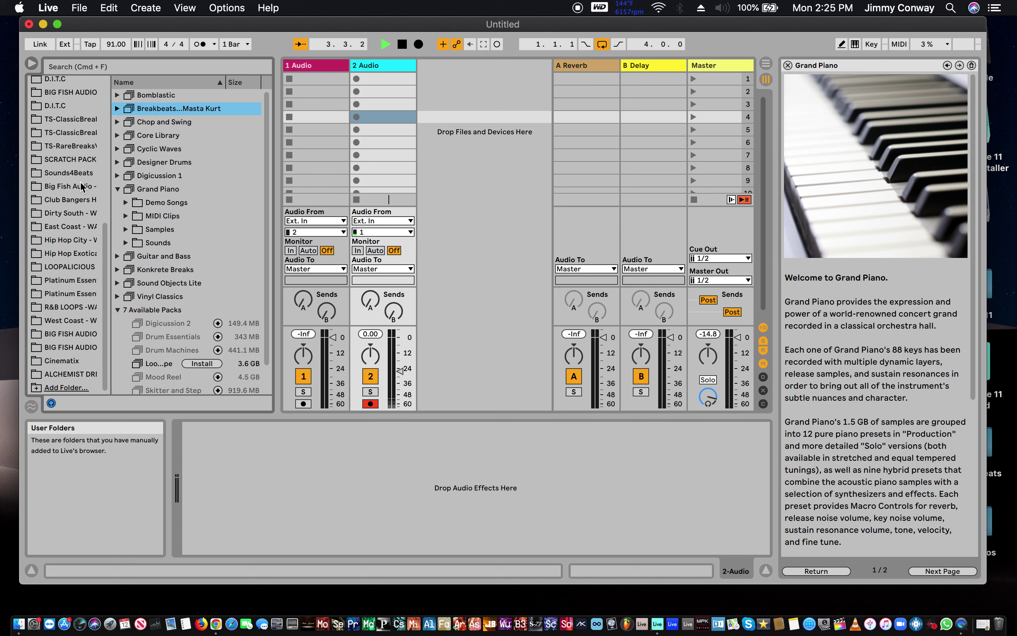
scroll(71, 202, down, 1)
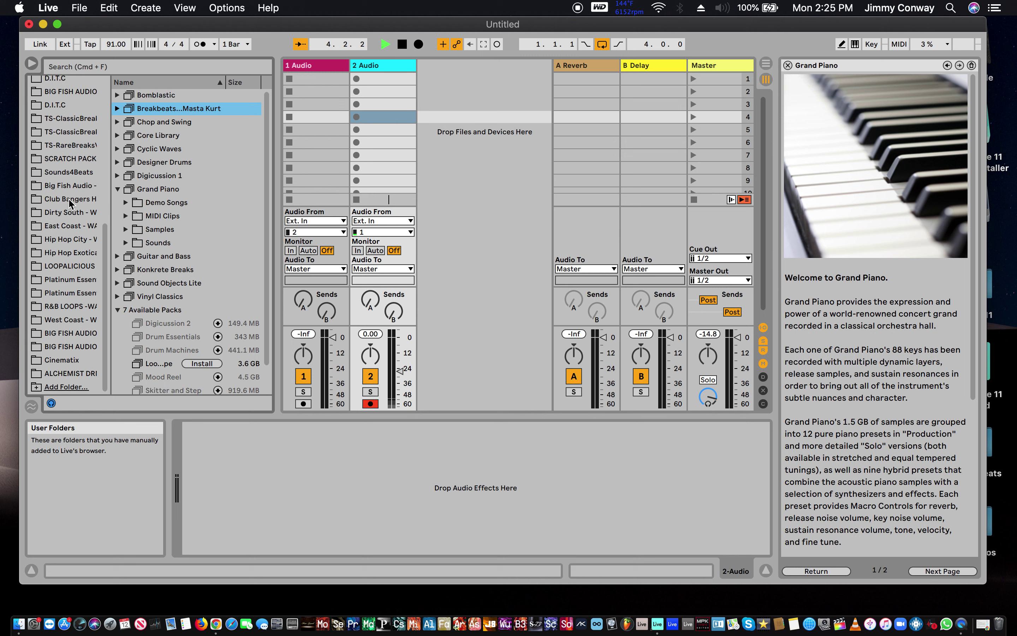
click(59, 319)
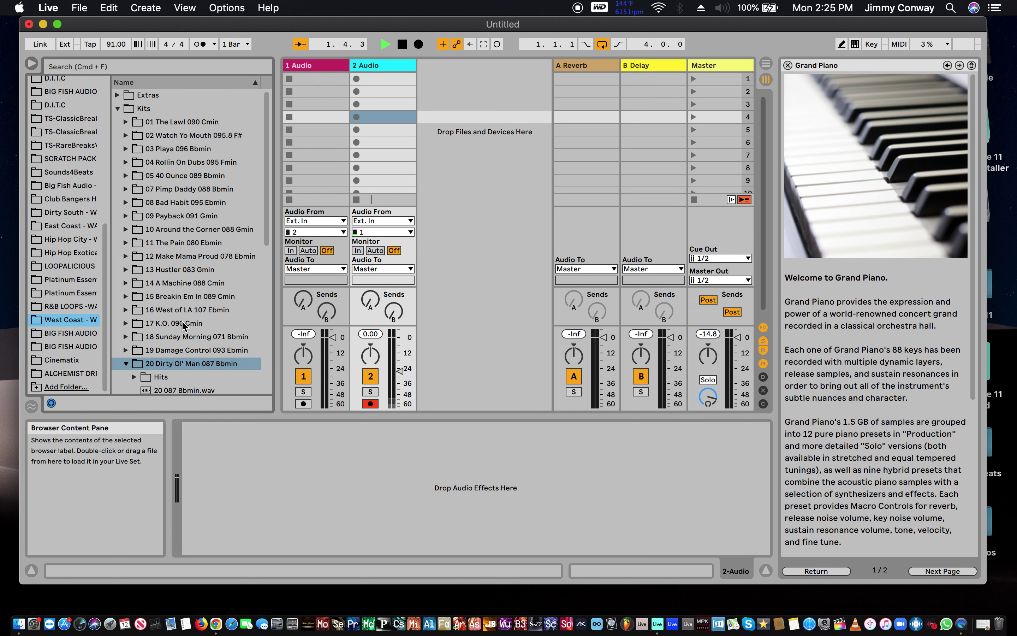
scroll(183, 325, down, 10)
scroll(183, 325, down, 2)
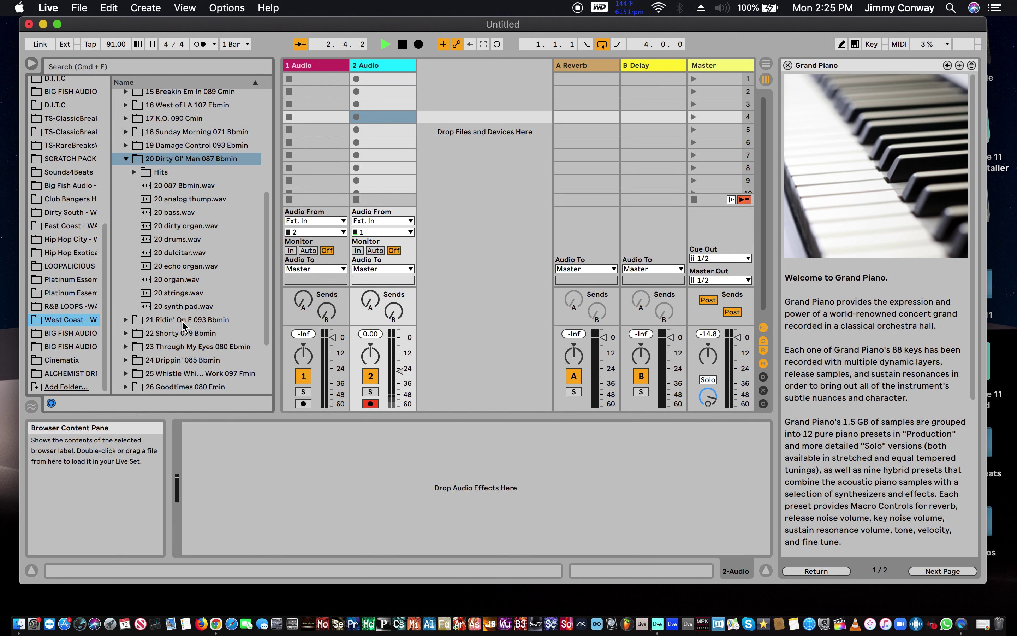
Load 20 drums.wav, 20 bass.wav and 20 analog thump.wav into the first slots of track 1, track 2 and a new third track.
click(160, 238)
drag(161, 238, 327, 78)
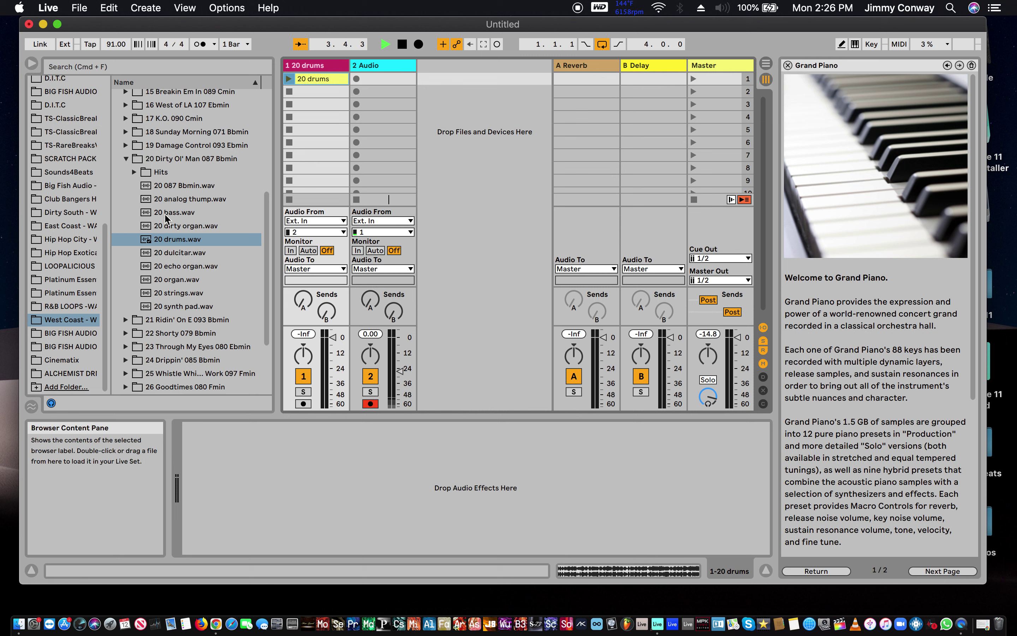
drag(166, 217, 391, 73)
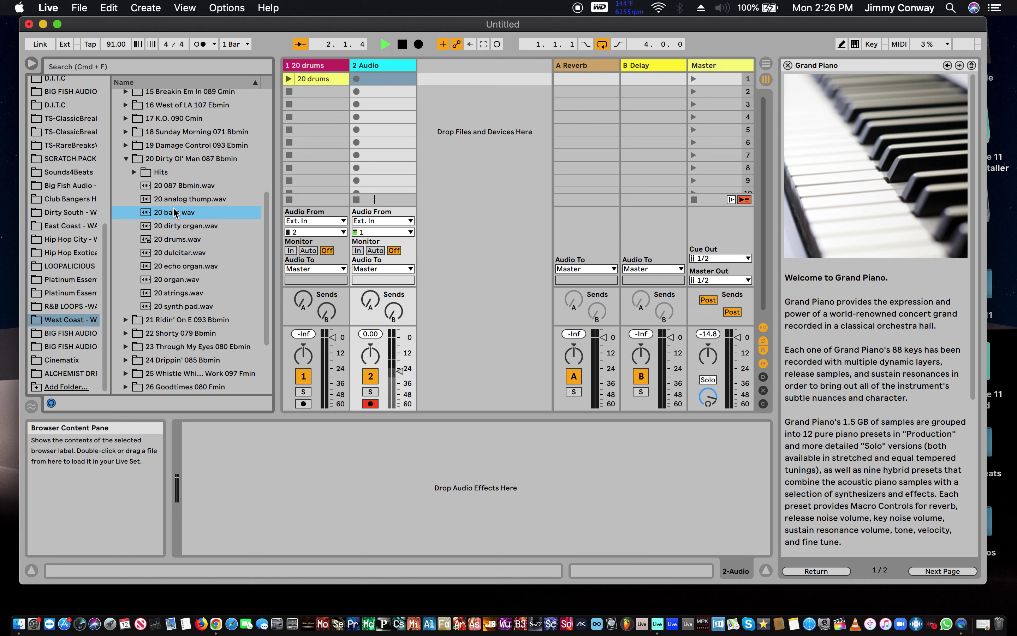
drag(258, 157, 384, 80)
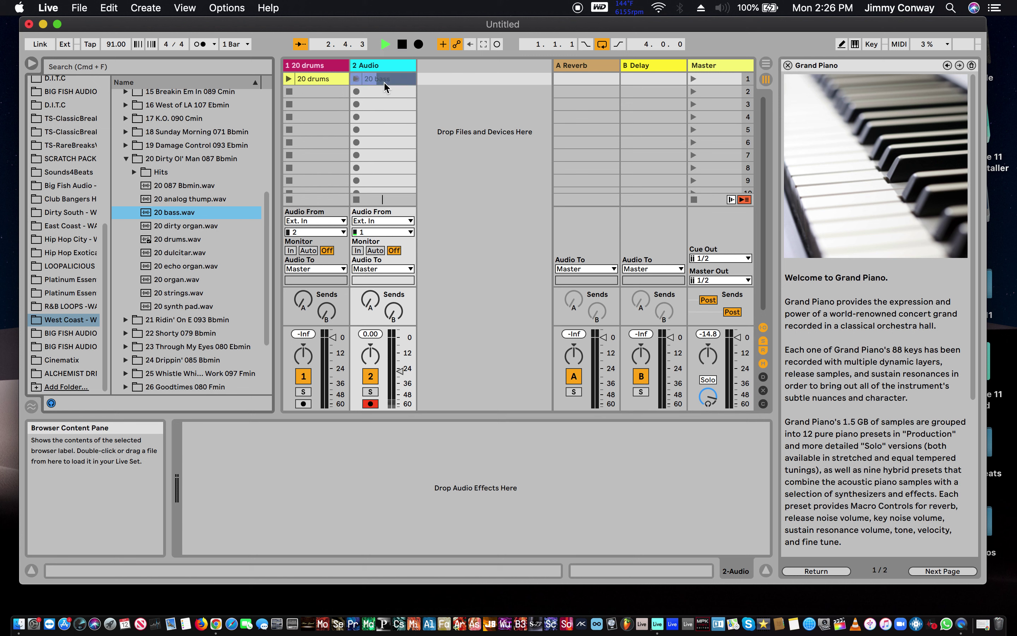
click(190, 225)
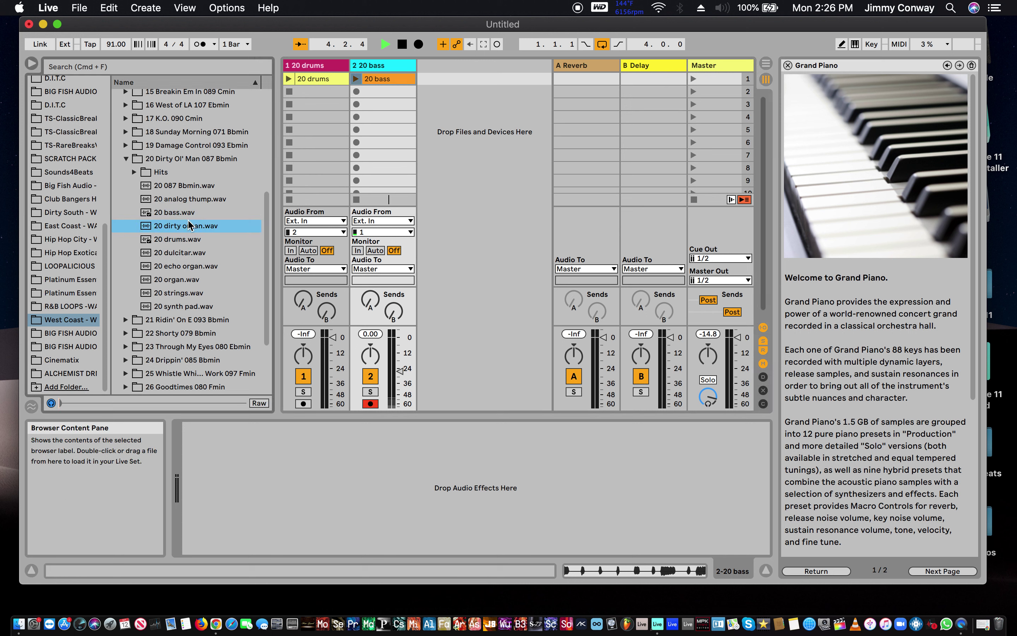
drag(189, 201, 455, 86)
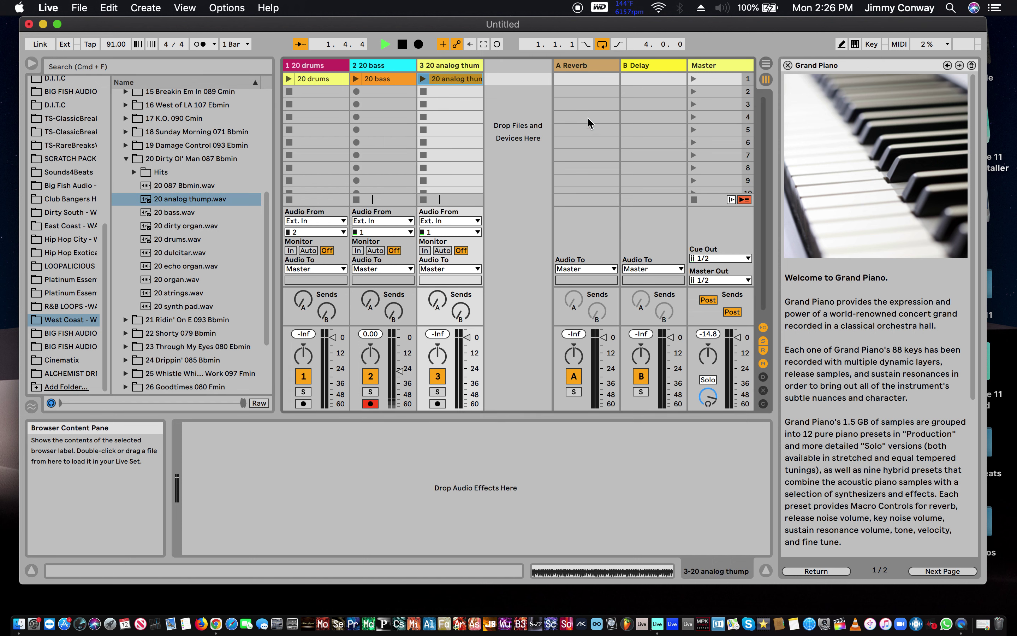
Hide the sends and return tracks, and load 20 echo organ.wav, 20 organ.wav, 20 strings.wav and 20 synth pad.wav onto new tracks, the organ in scene 2.
click(763, 341)
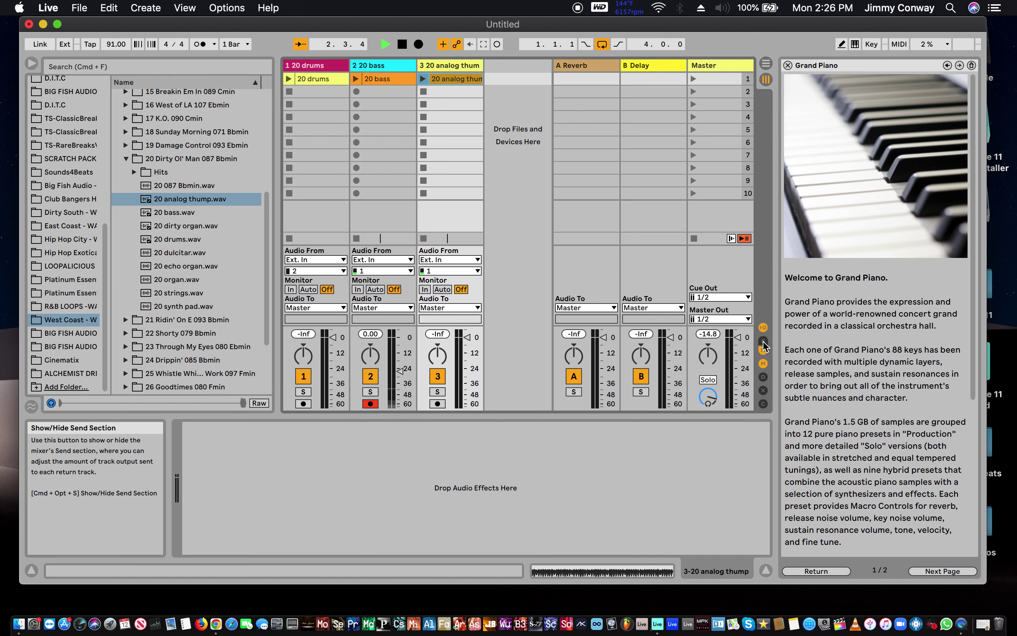
click(764, 351)
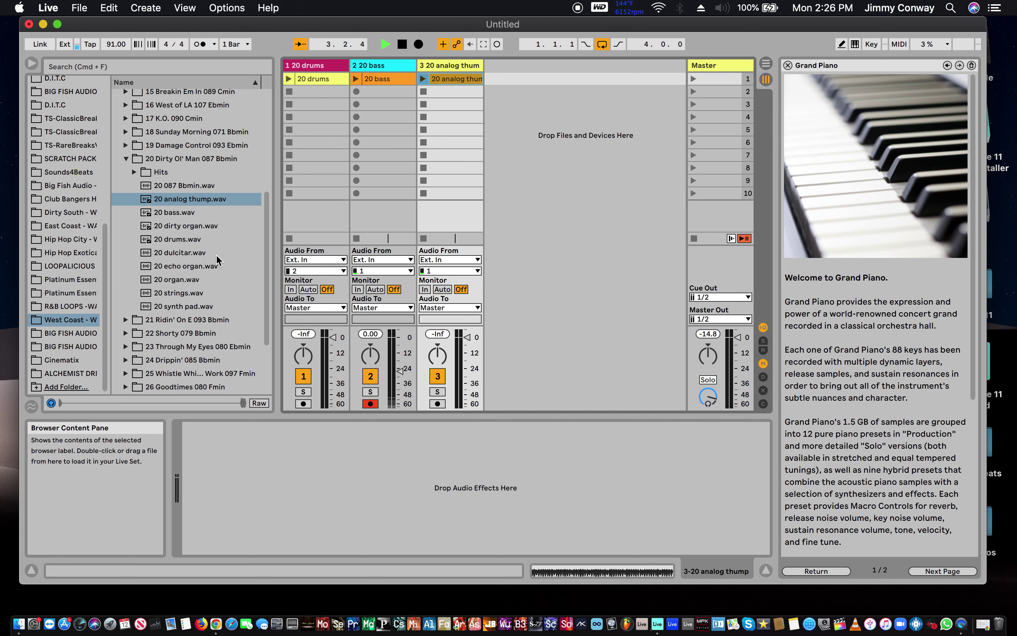
drag(177, 267, 511, 91)
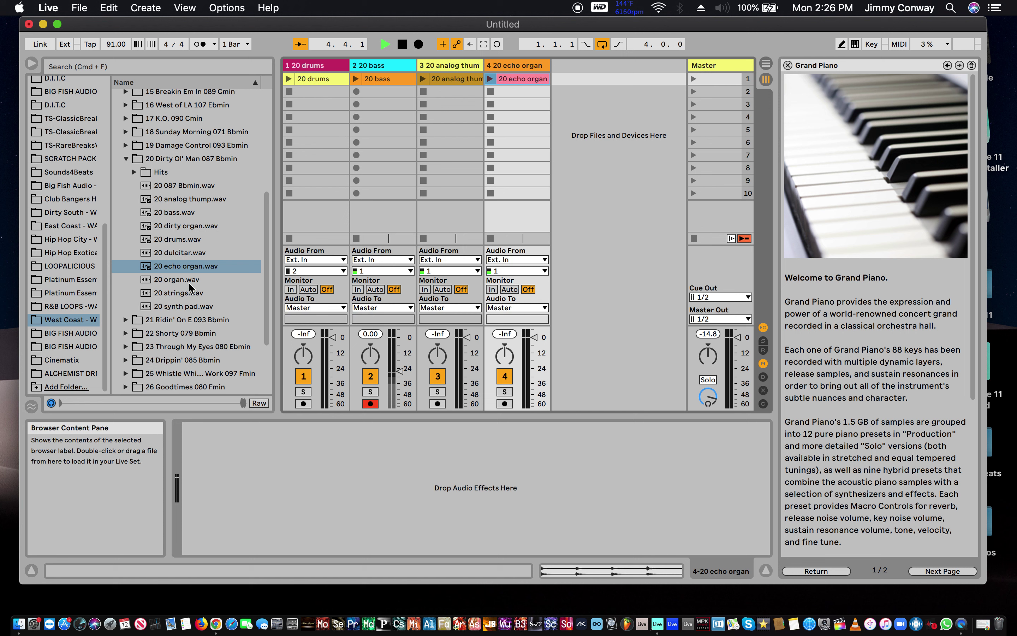
drag(177, 279, 585, 91)
drag(179, 292, 652, 79)
drag(183, 306, 681, 80)
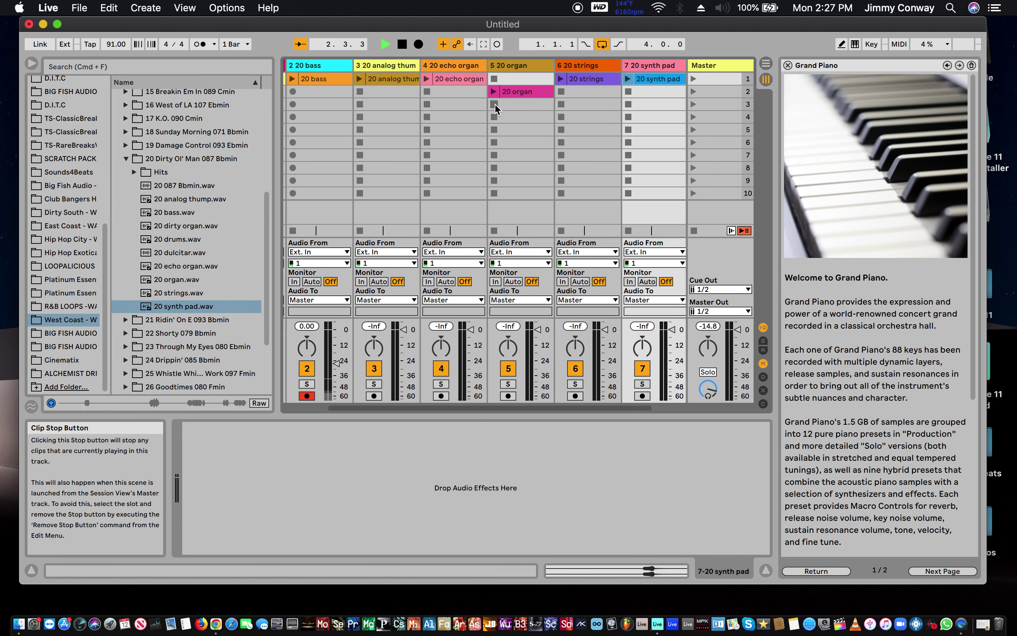
Select all seven tracks and narrow them together so every track fits in the Session View.
scroll(495, 104, right, 3)
scroll(495, 104, left, 3)
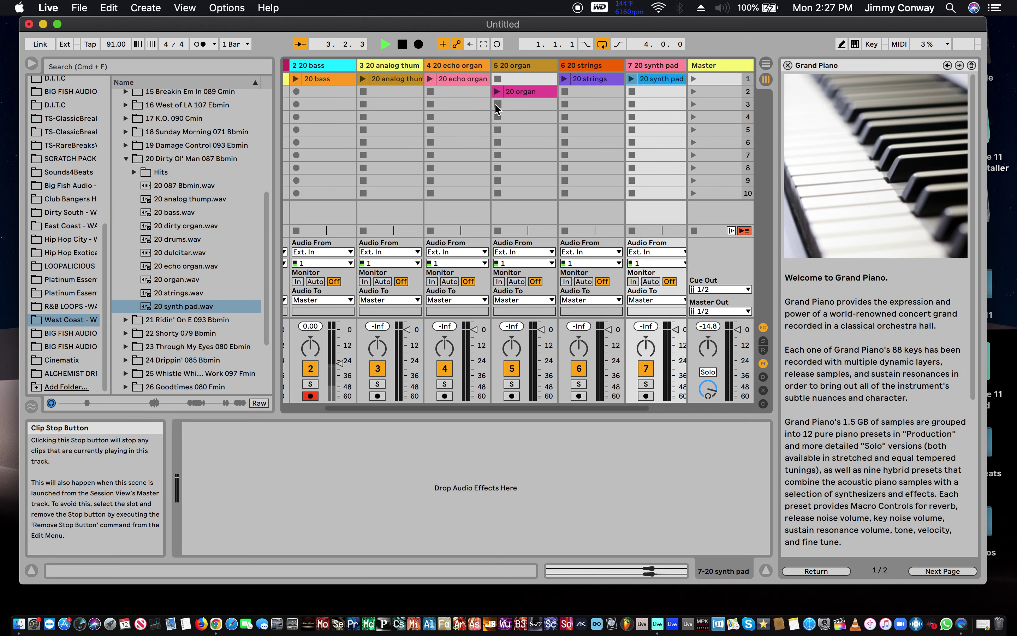
scroll(495, 103, left, 3)
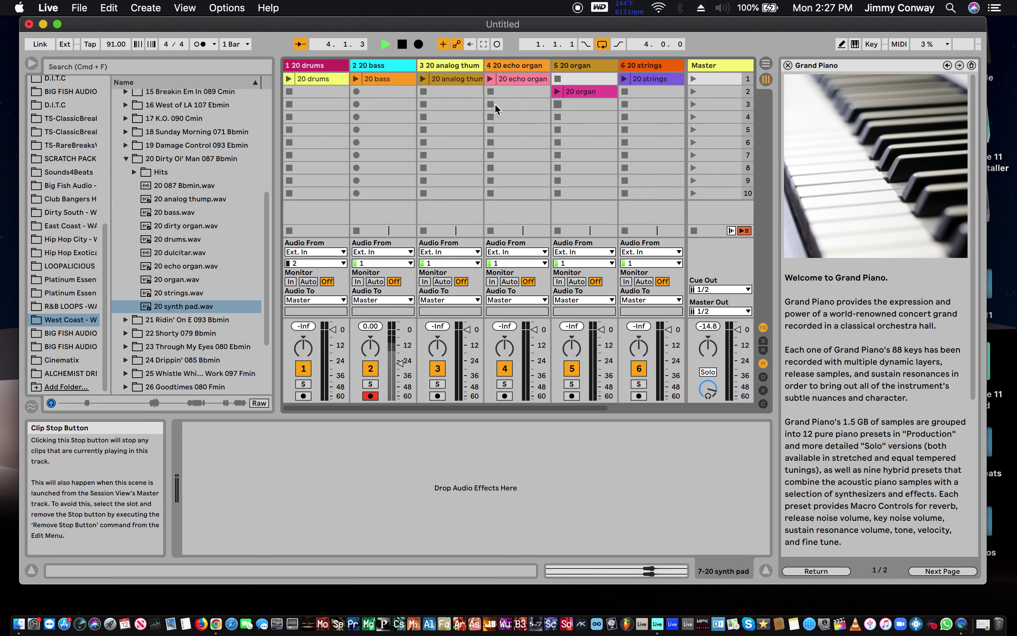
click(310, 66)
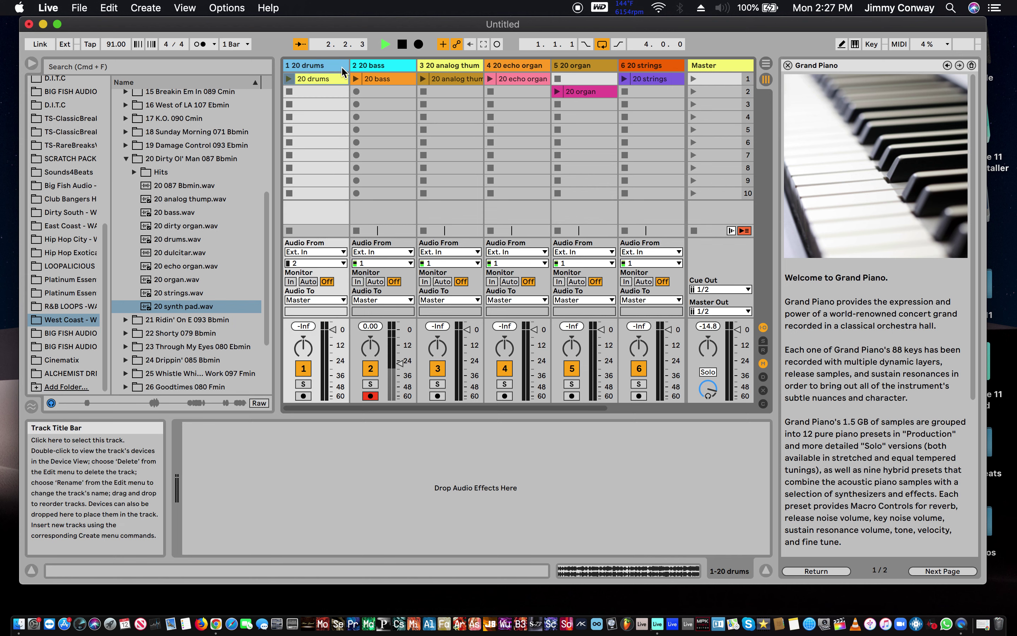
scroll(341, 66, right, 2)
scroll(341, 66, right, 2)
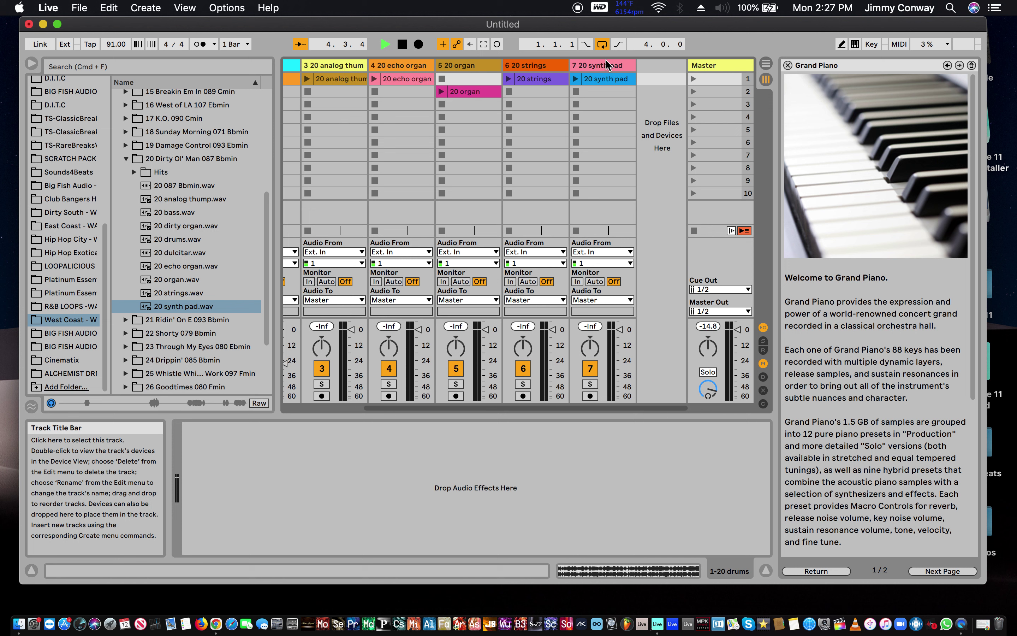
scroll(608, 69, left, 3)
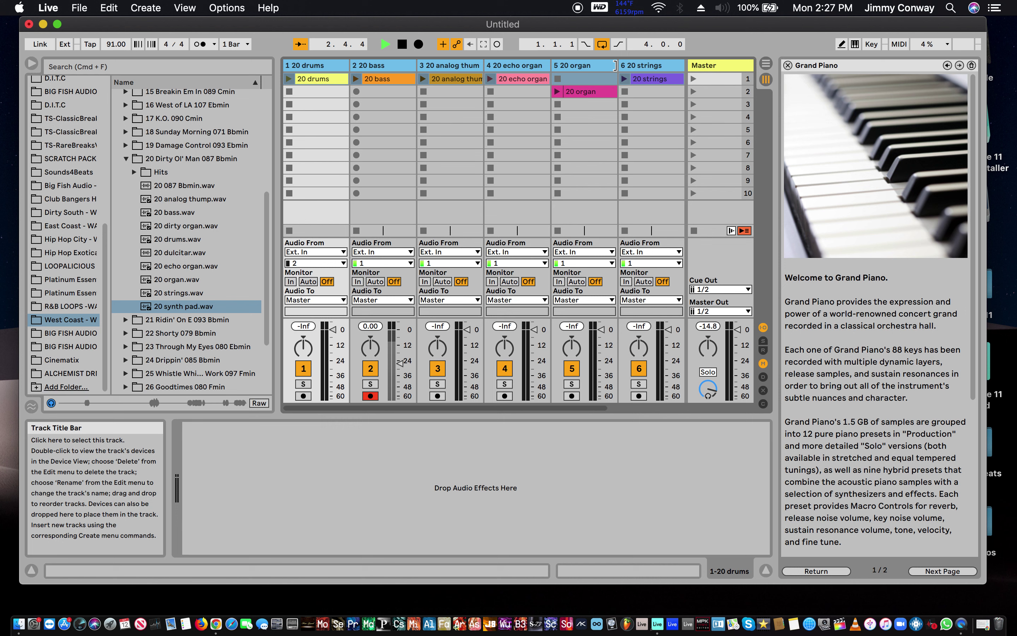
drag(615, 66, 587, 72)
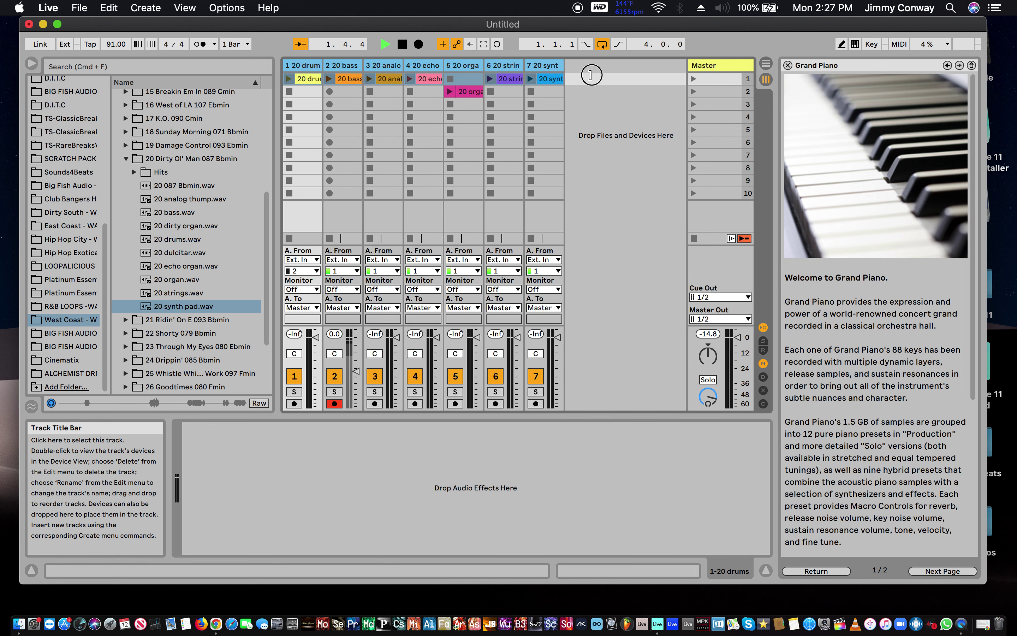
drag(591, 75, 597, 75)
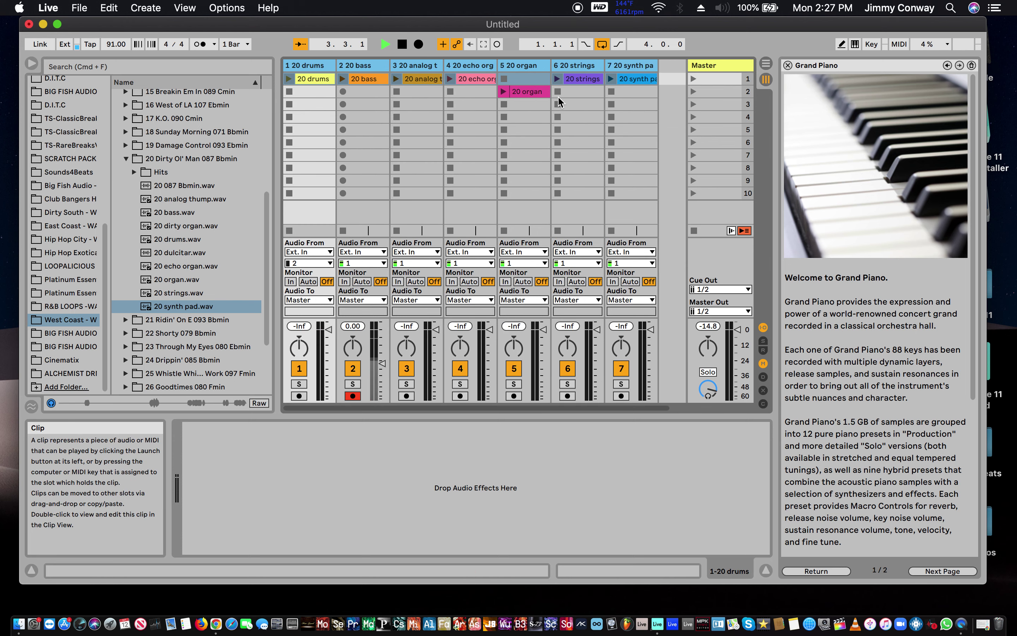
Move the 20 organ clip up to scene 1 of its track, and open the 18 Sunday Morning 071 Bbmin kit in place of kit 20.
drag(528, 91, 535, 82)
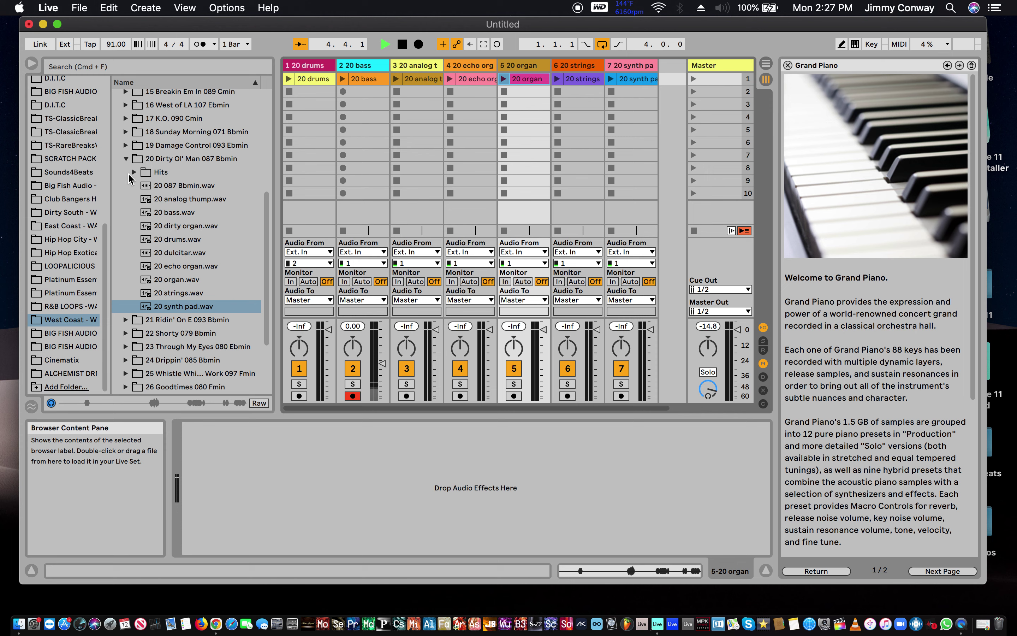
click(126, 158)
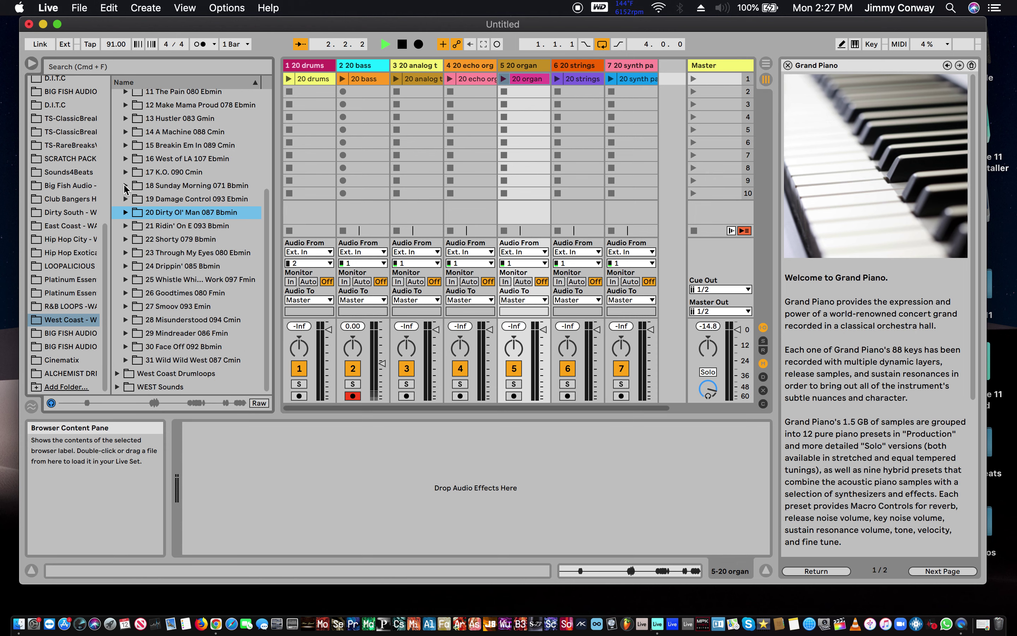
click(125, 185)
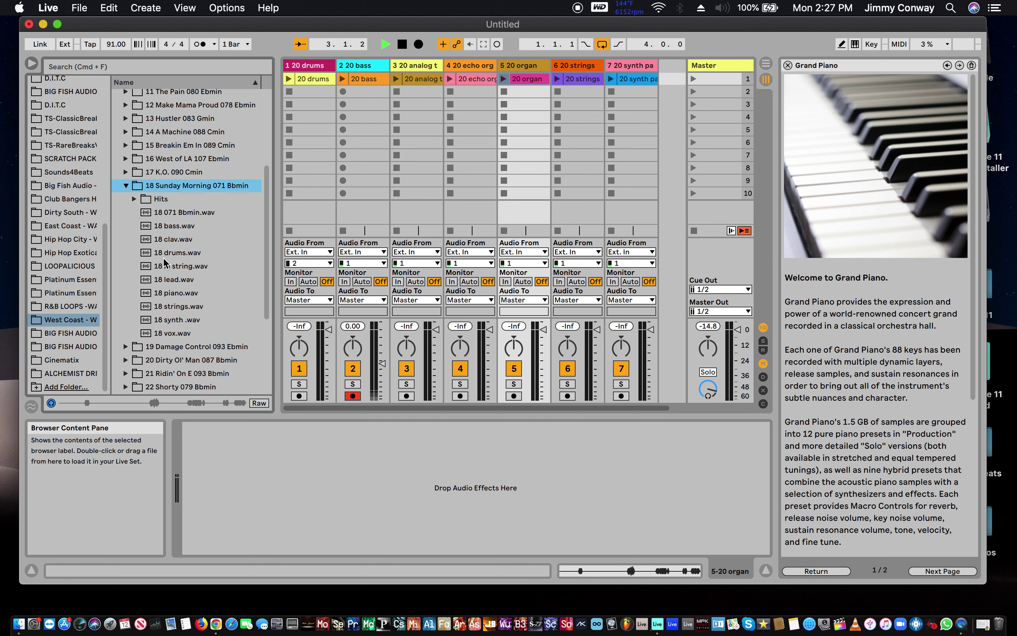
Load 18 drums.wav, 18 hi string.wav and 18 lead.wav into scene 2 of the drums, strings and synth pad tracks.
drag(165, 252, 314, 97)
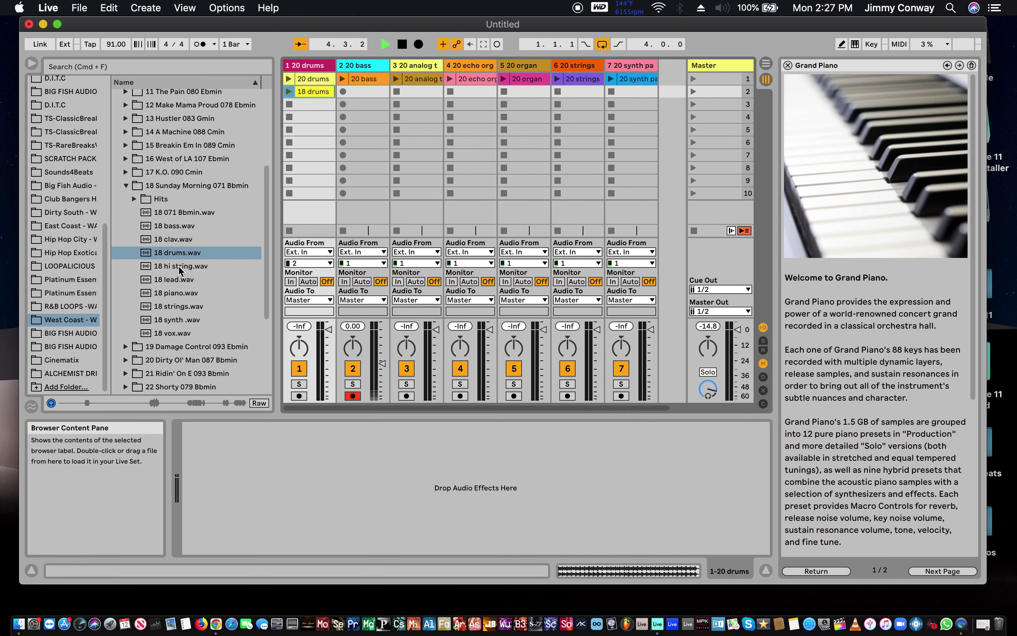
drag(179, 267, 579, 95)
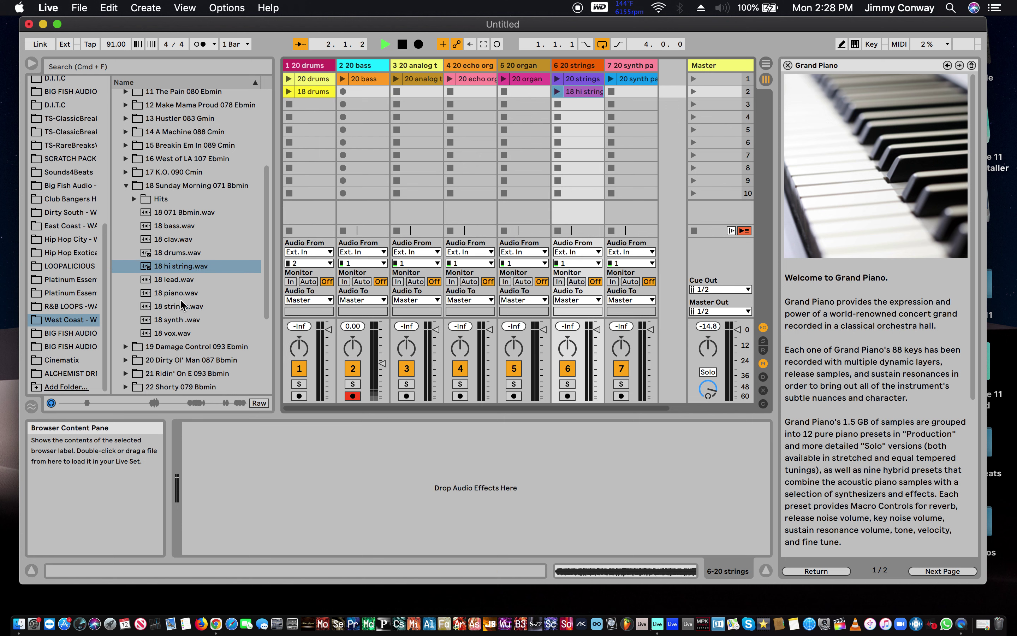
drag(172, 284, 637, 83)
drag(635, 94, 635, 94)
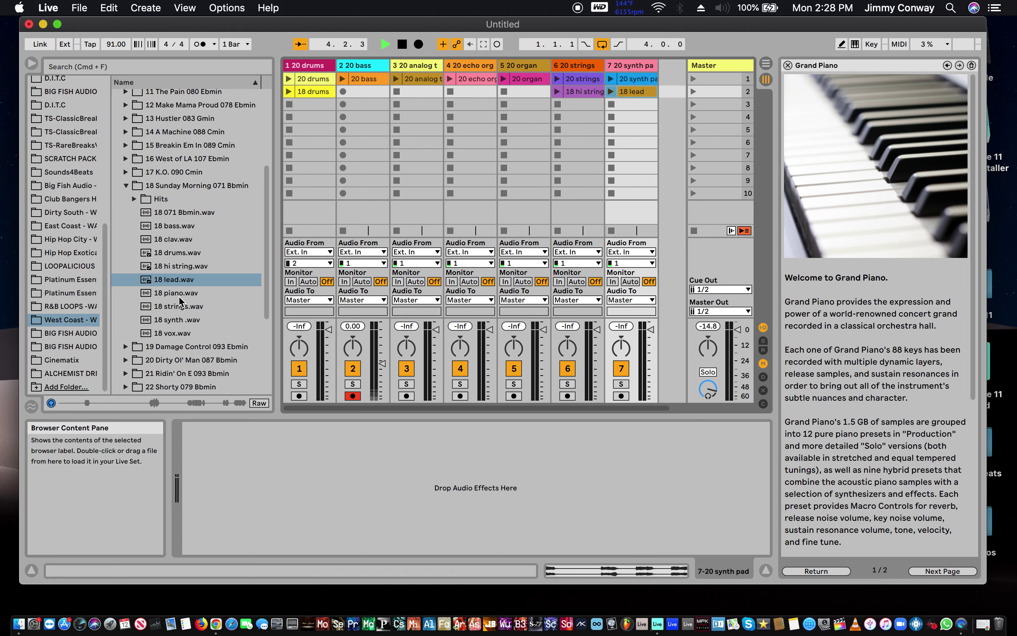
Load 18 strings.wav and 18 synth .wav into scene 3 of tracks 6 and 7, and 18 vox.wav into scene 2 of track 5.
click(170, 307)
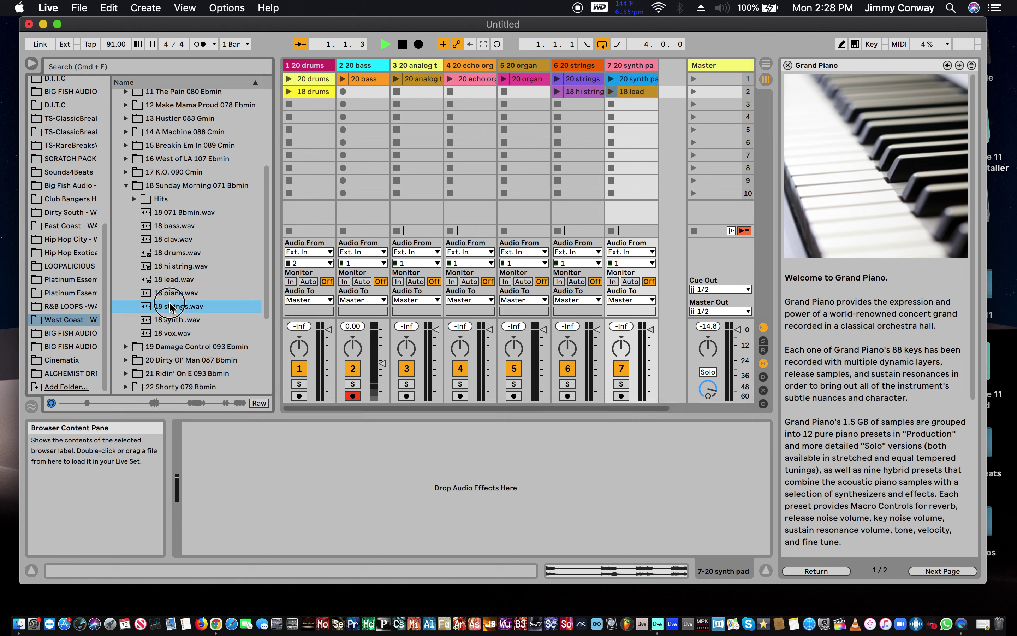
drag(171, 307, 577, 111)
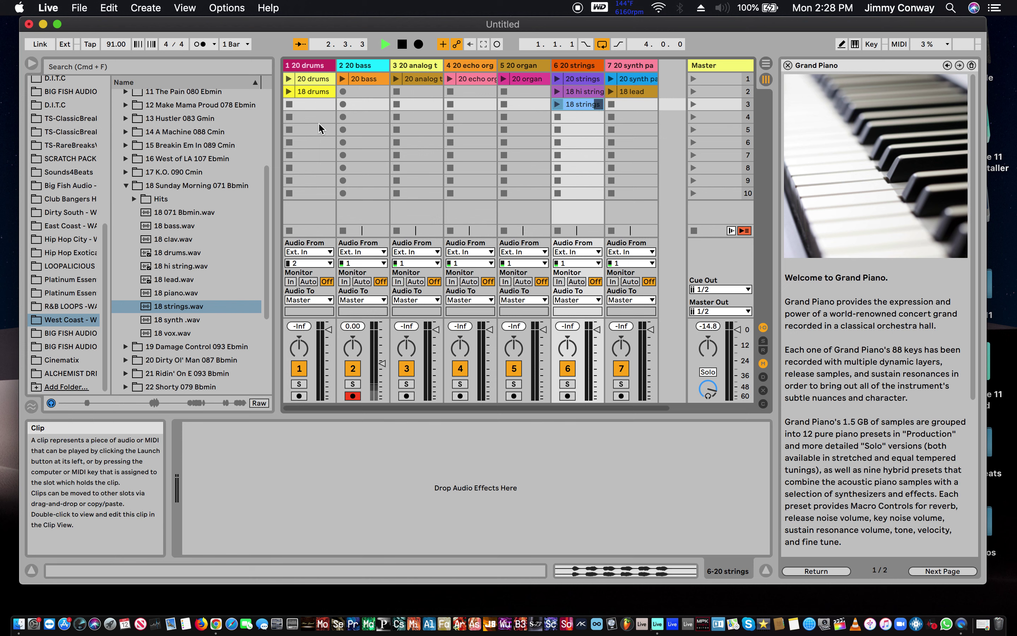
drag(175, 324, 630, 106)
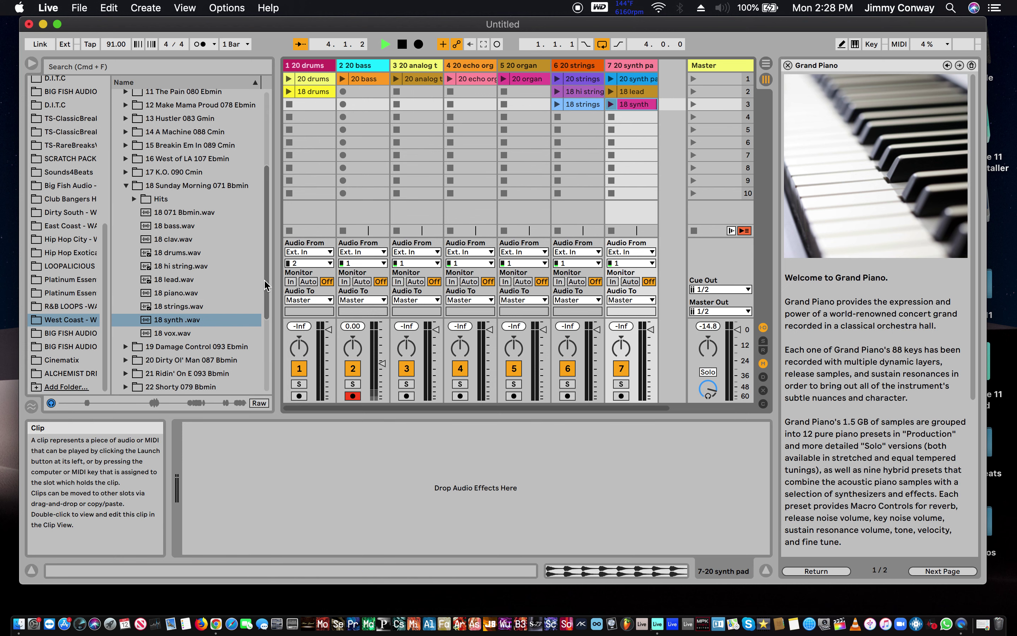
click(171, 333)
drag(170, 333, 531, 91)
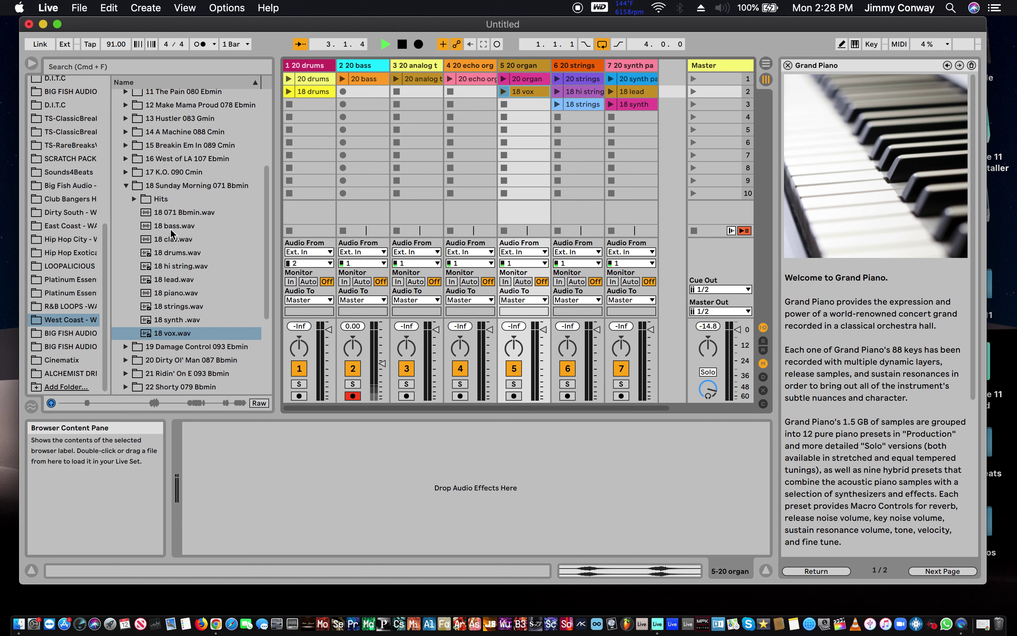
click(184, 212)
shift+click(174, 226)
drag(175, 226, 148, 261)
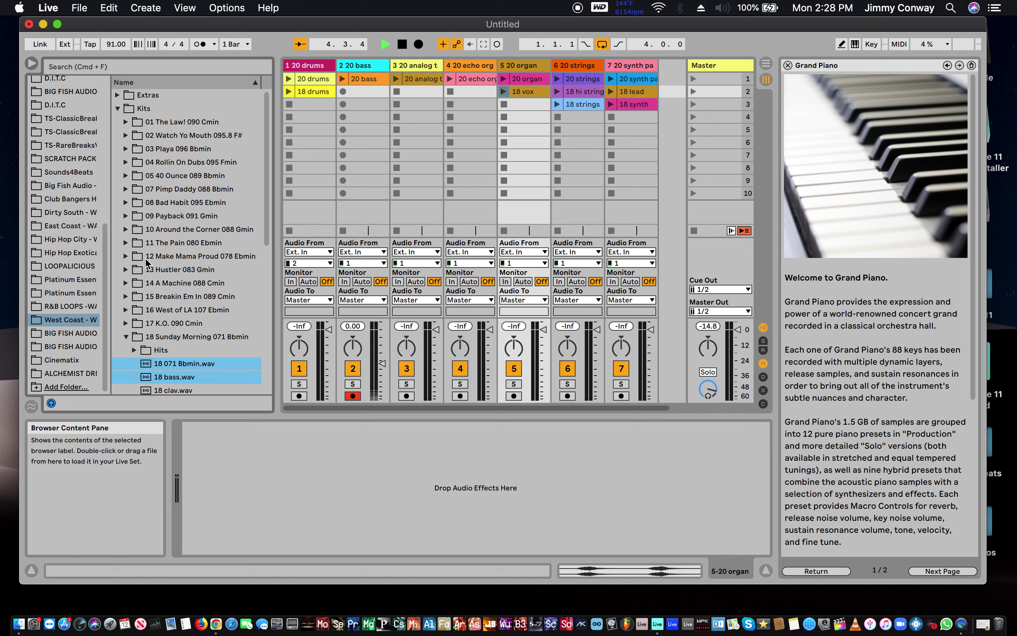
scroll(147, 263, down, 3)
scroll(147, 265, down, 2)
Turn off sample previewing in the browser and load 18 clav.wav into scene 2 of the echo organ track.
click(175, 321)
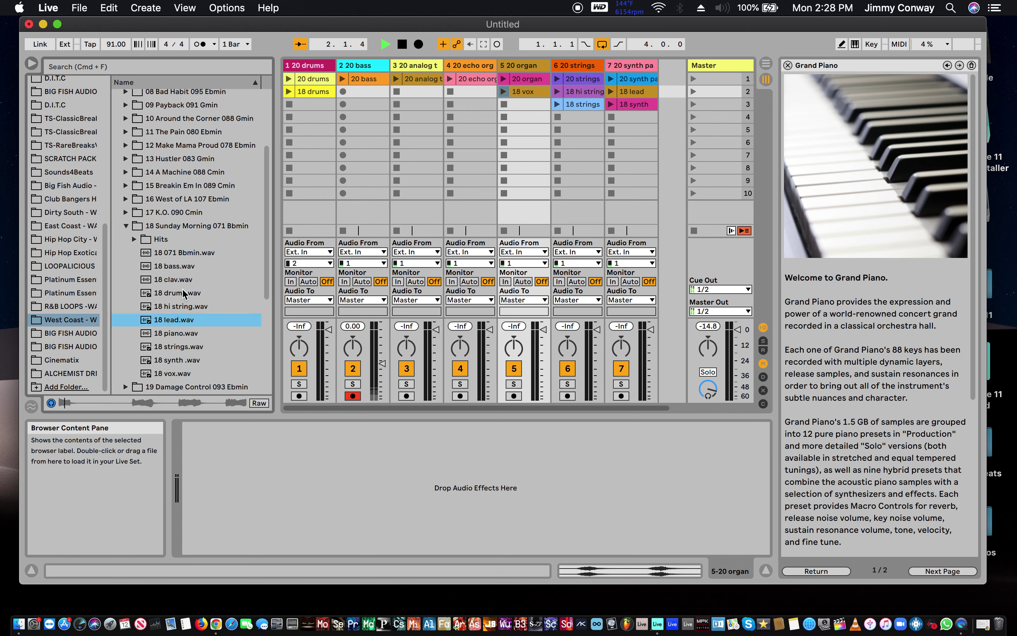
click(180, 307)
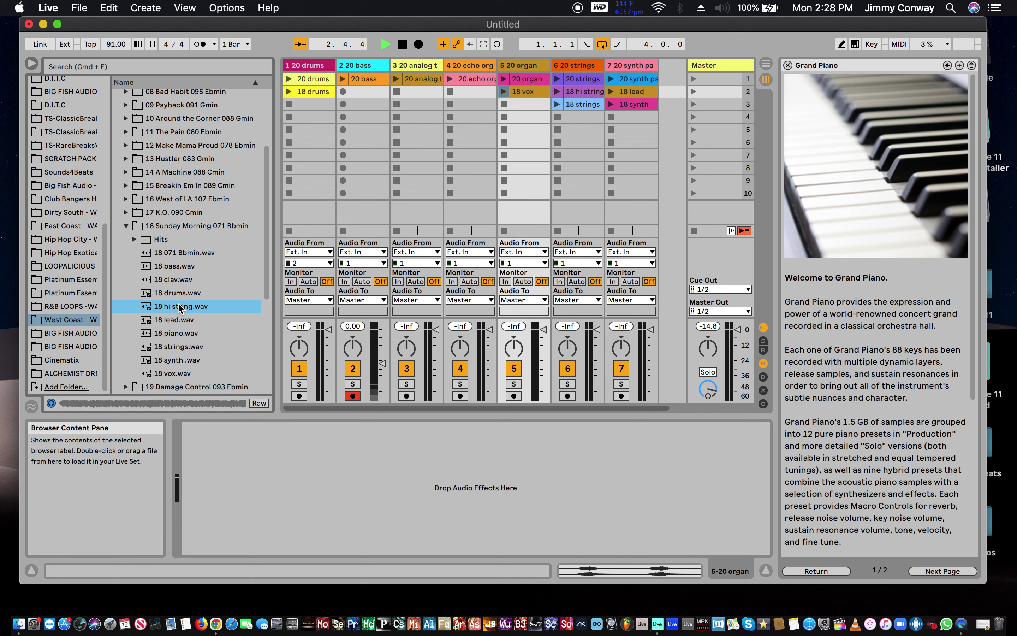
click(51, 403)
click(176, 280)
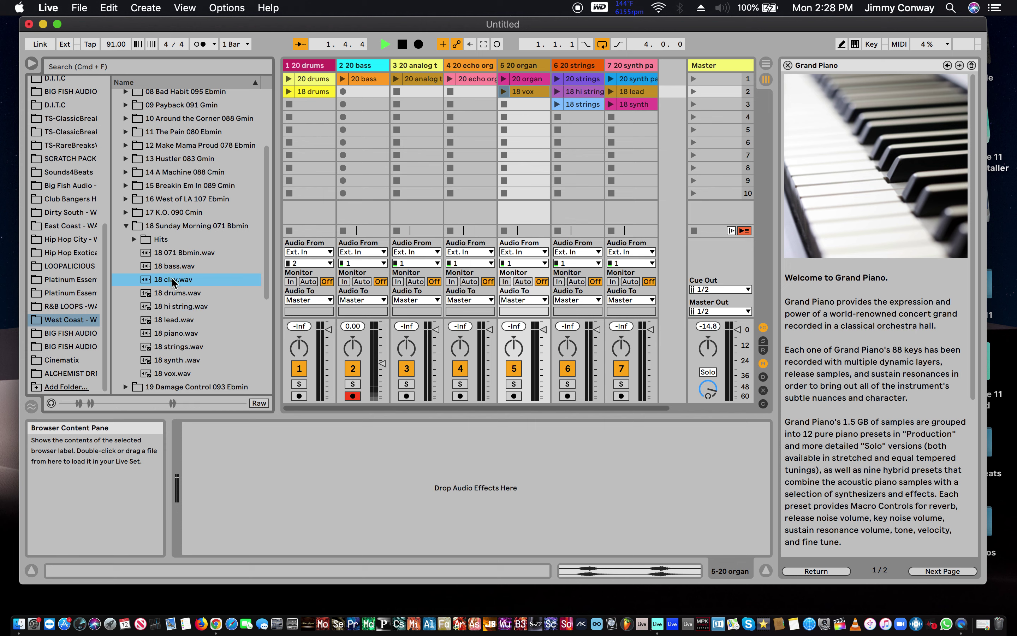
drag(173, 282, 464, 93)
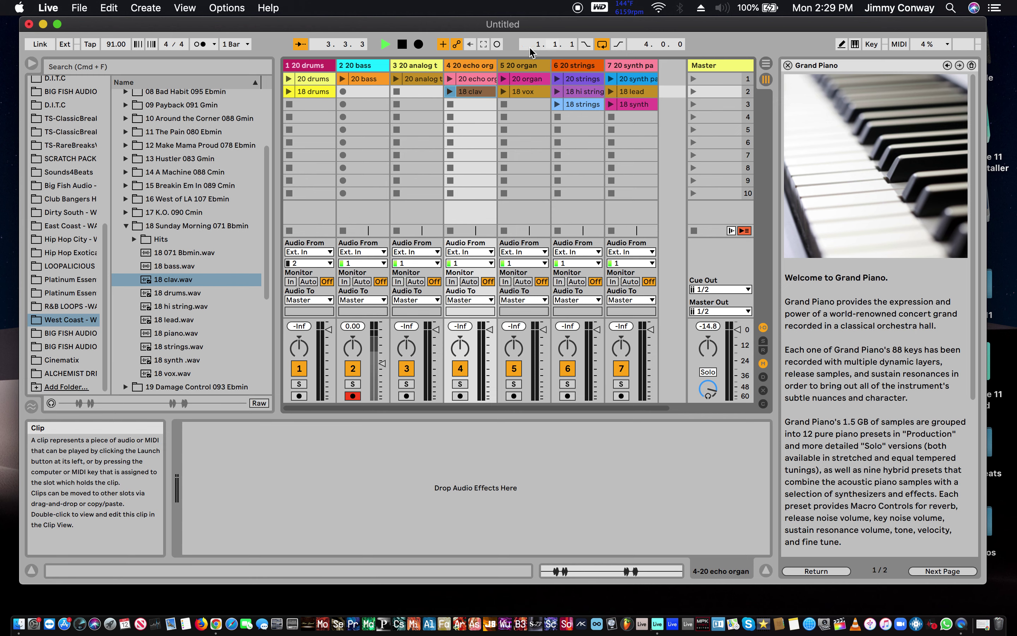
Launch the 20 drums clip on track 1 to hear it, and stop it with an empty slot of the same track.
click(304, 80)
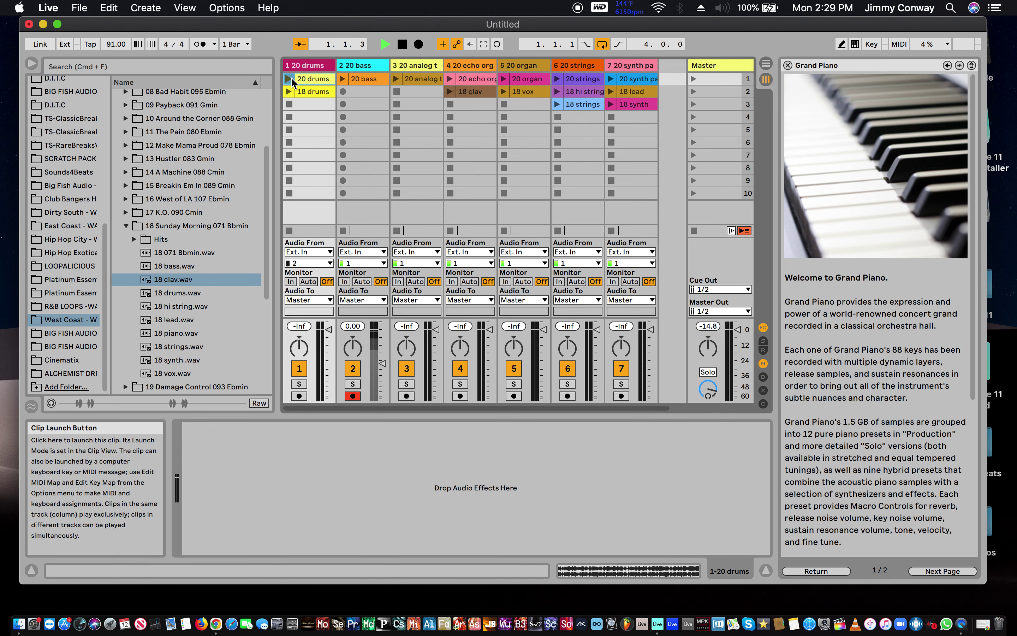
click(288, 79)
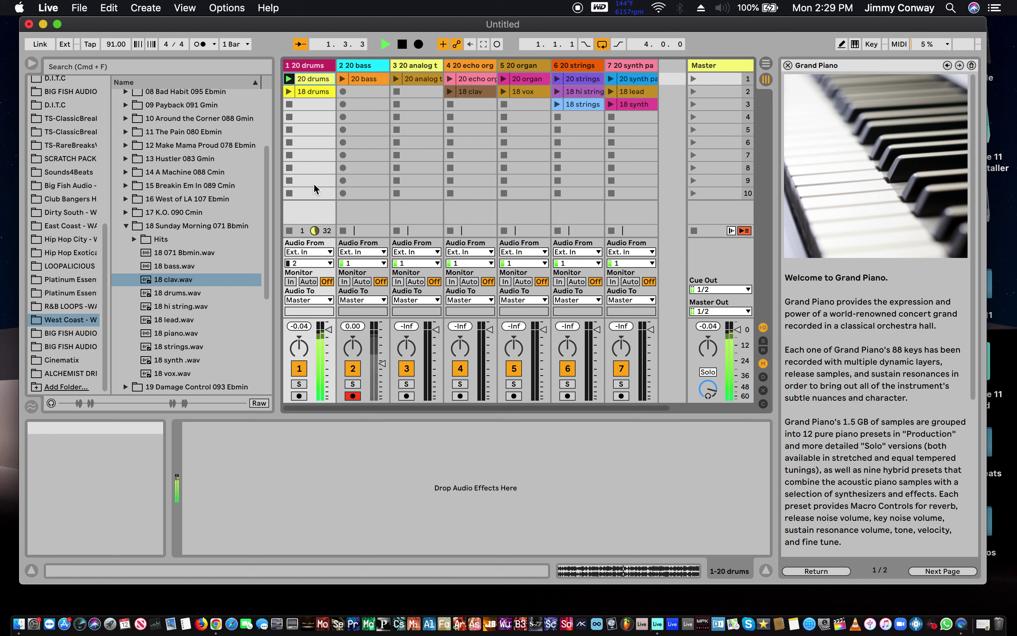
click(290, 193)
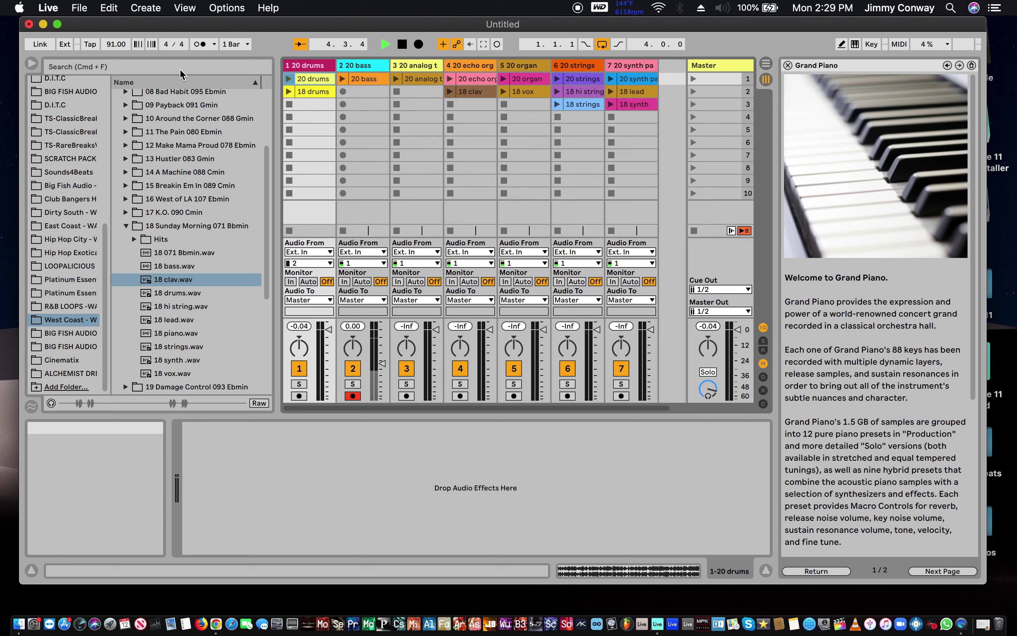
Switch playback on track 1 back and forth between the 20 drums and 18 drums clips, ending on 18 drums, and stop playback.
click(289, 79)
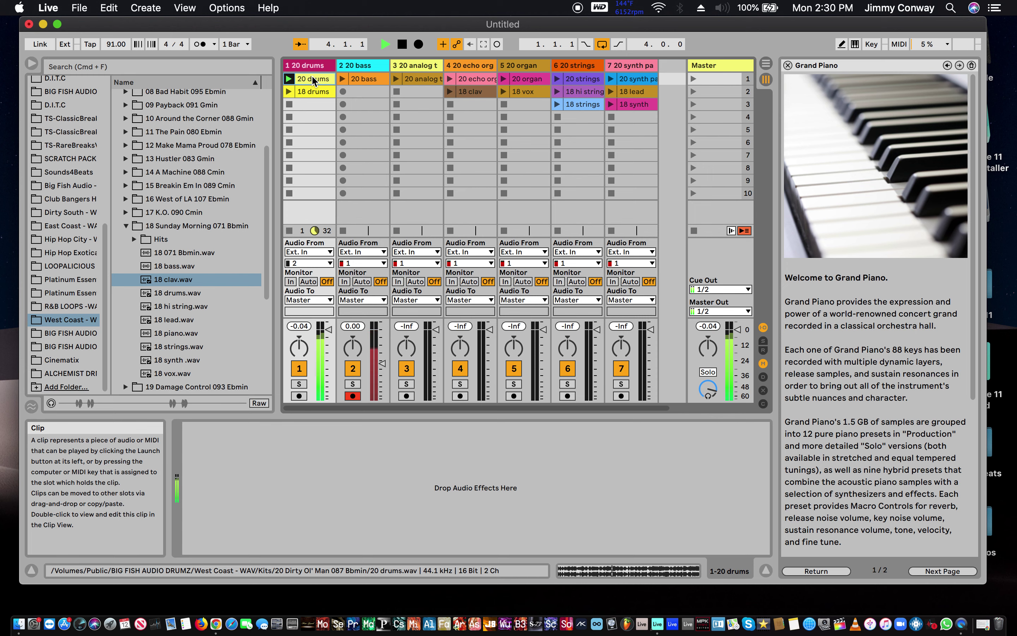
click(288, 91)
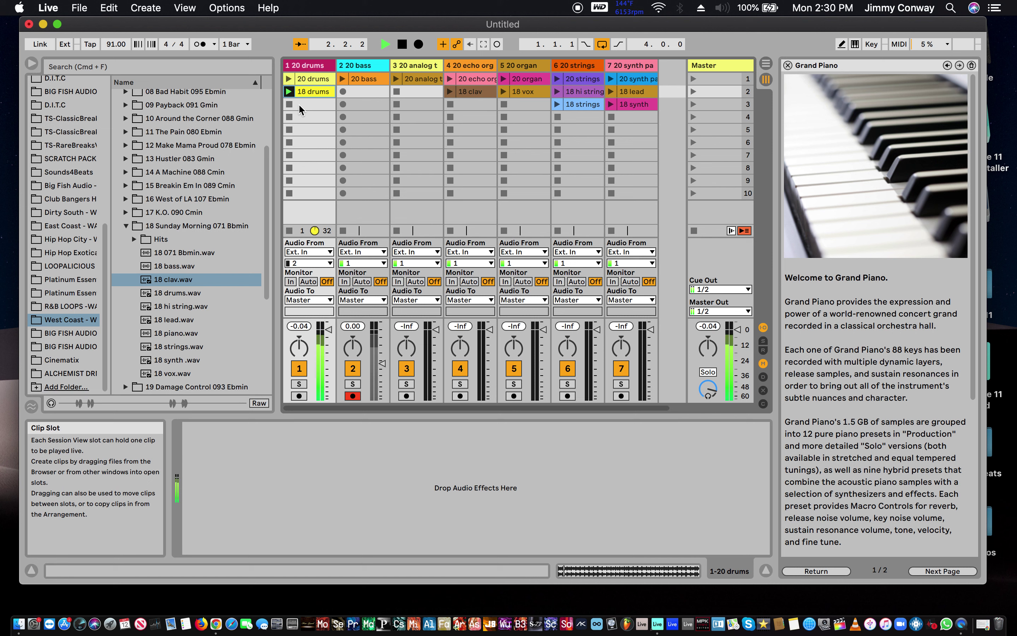
click(288, 79)
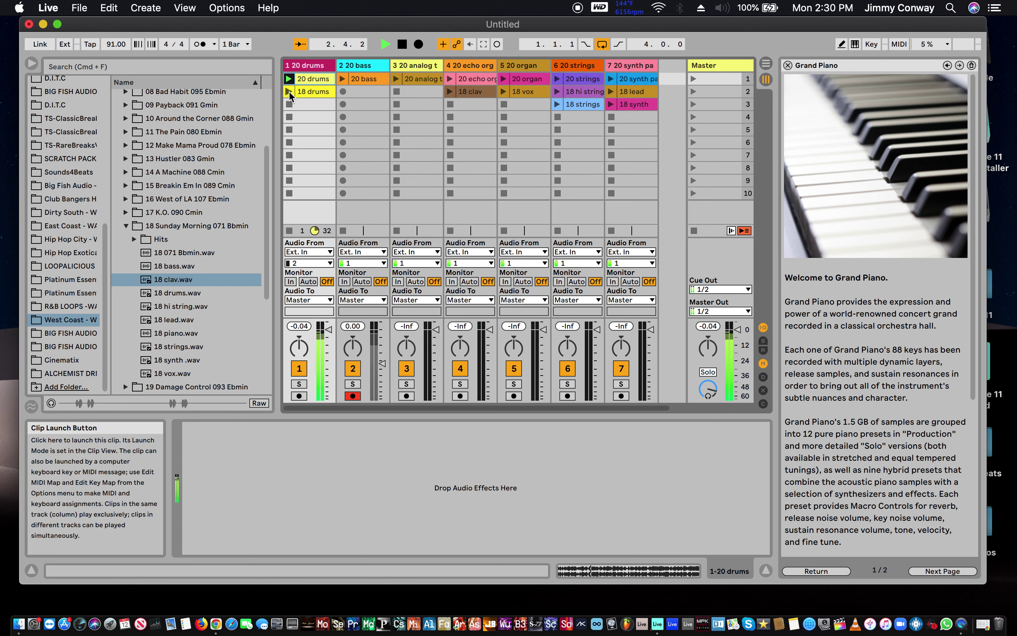
click(288, 91)
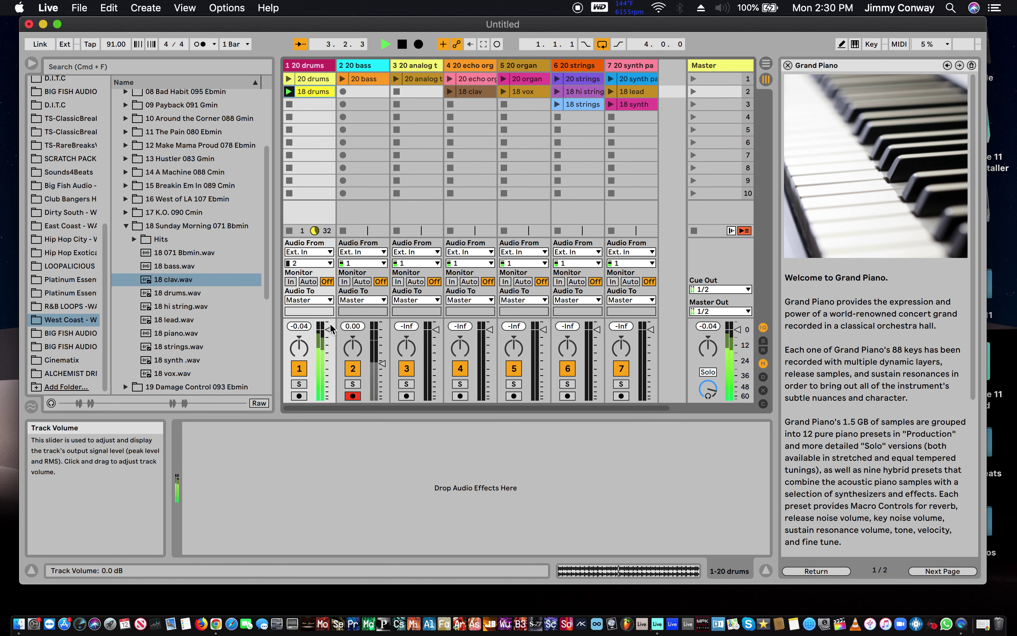
key(space)
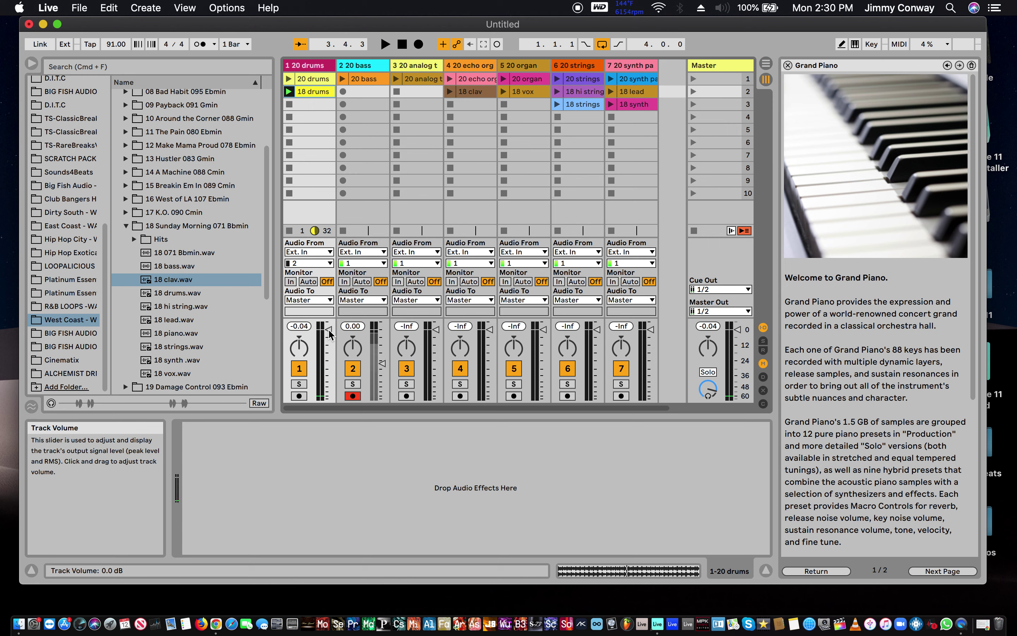
Disarm recording on track 2, relaunch the 18 drums clip and lower the drums track's volume to about -5 dB.
click(352, 397)
click(352, 397)
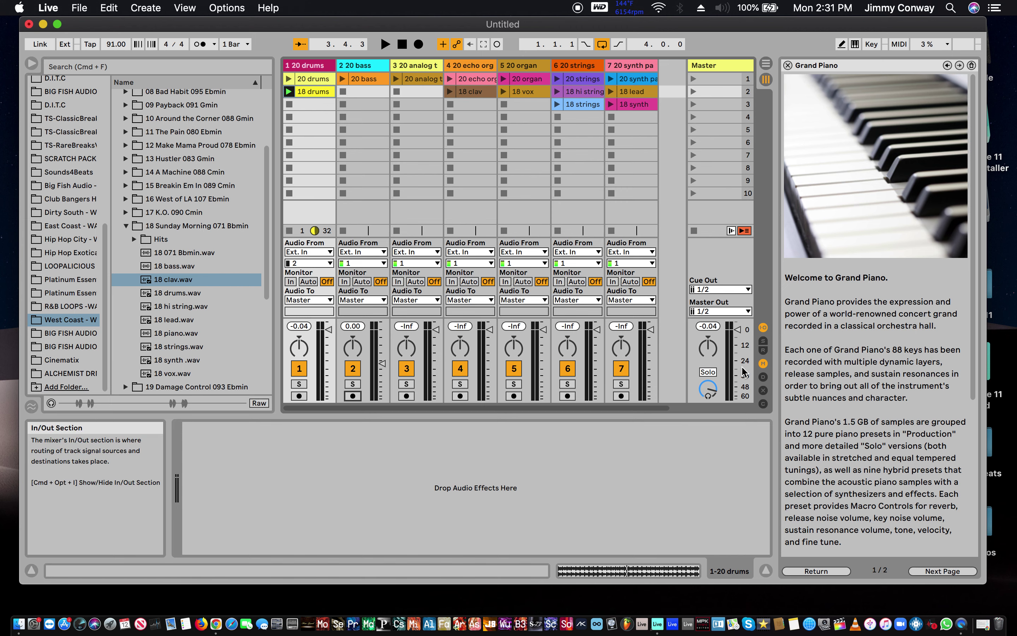
scroll(686, 59, right, 2)
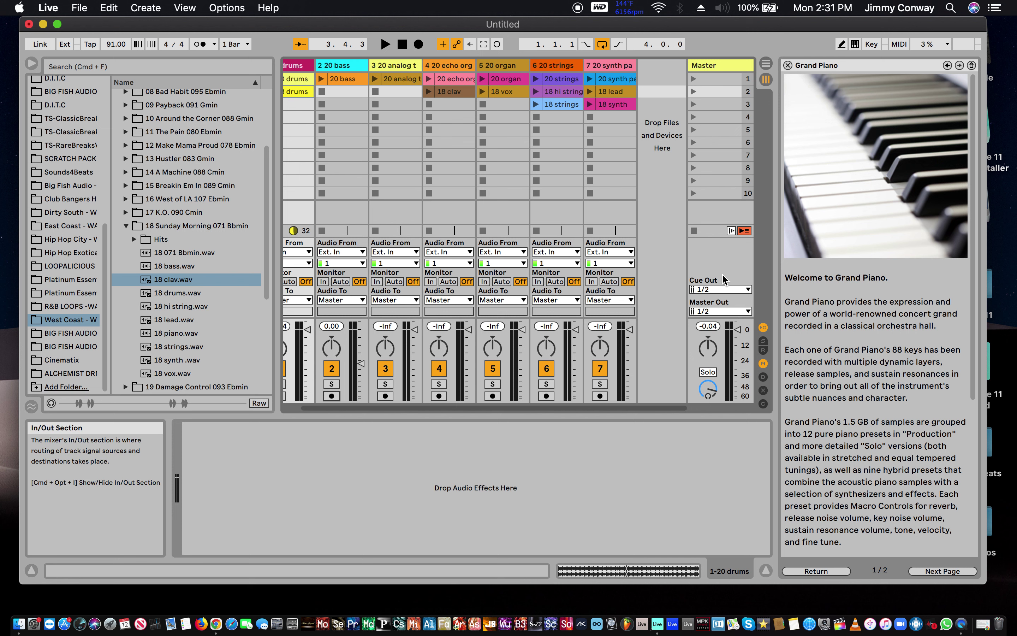
scroll(372, 274, left, 2)
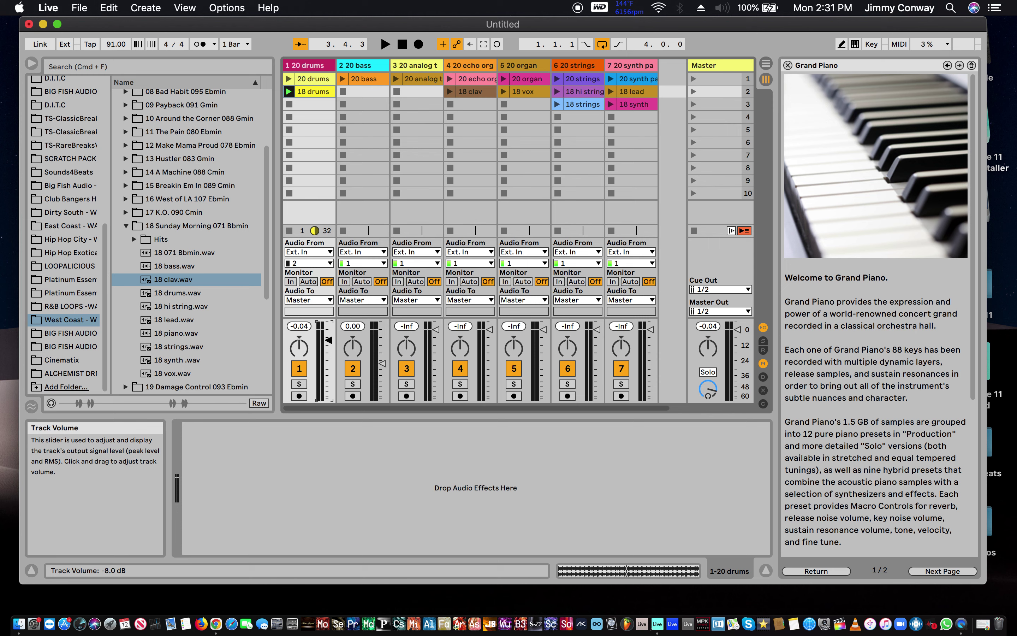
click(289, 91)
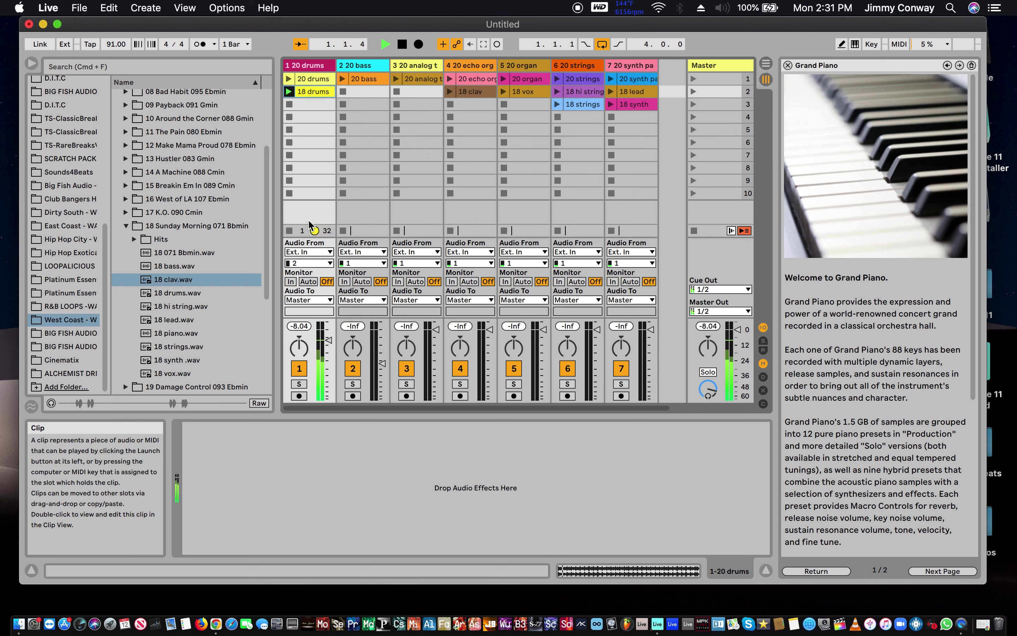
mouse_move(328, 341)
mouse_down()
mouse_move(328, 372)
mouse_move(328, 340)
mouse_up()
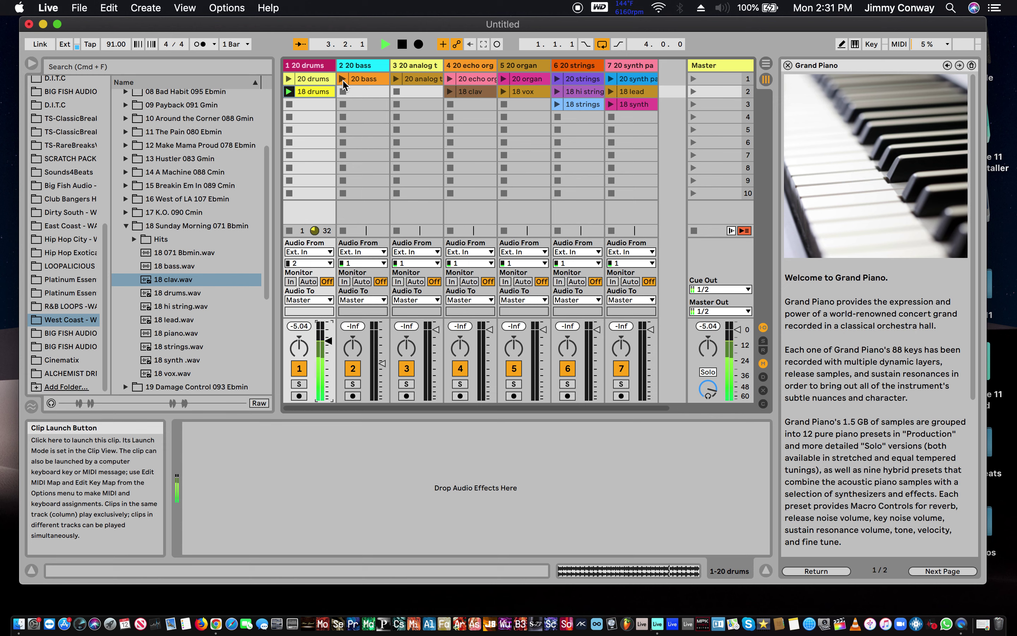
Launch the 20 bass and 20 analog thump clips, lower the analog thump track's volume and raise the bass track to about -18 dB.
click(343, 81)
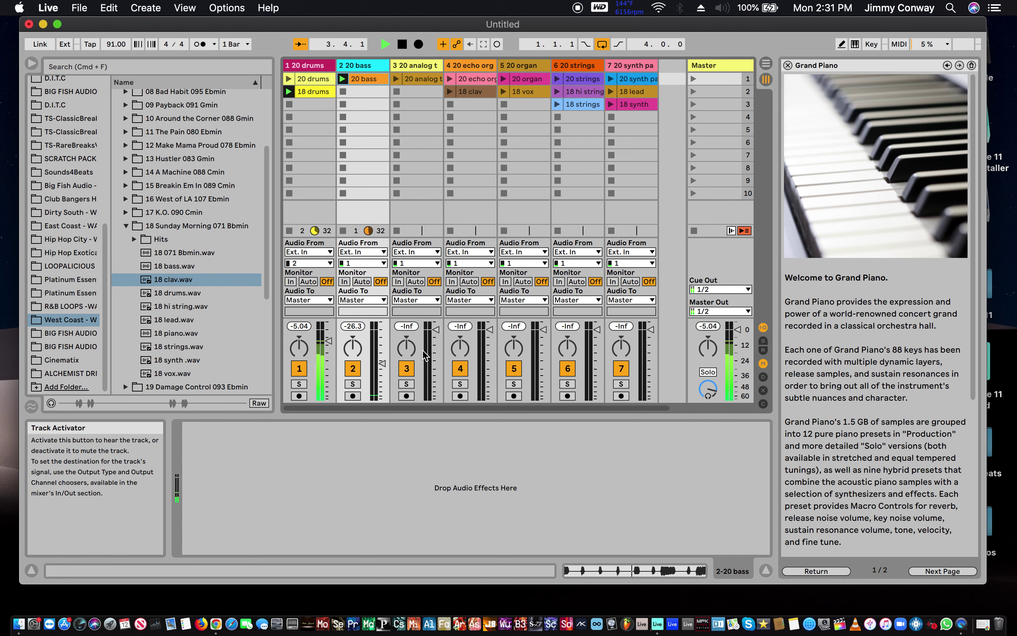
drag(436, 337, 436, 346)
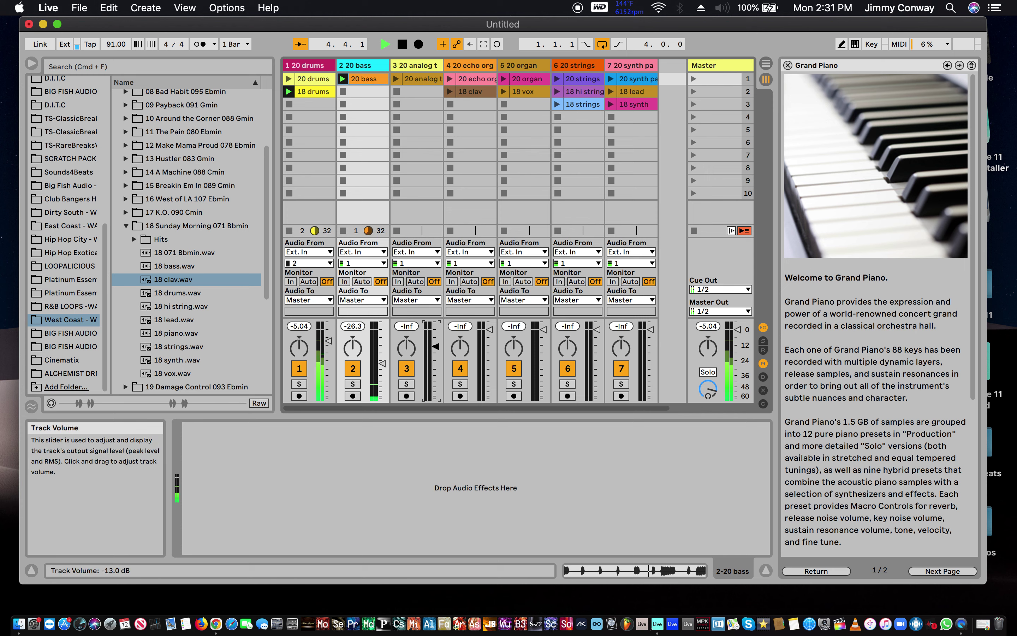
click(396, 80)
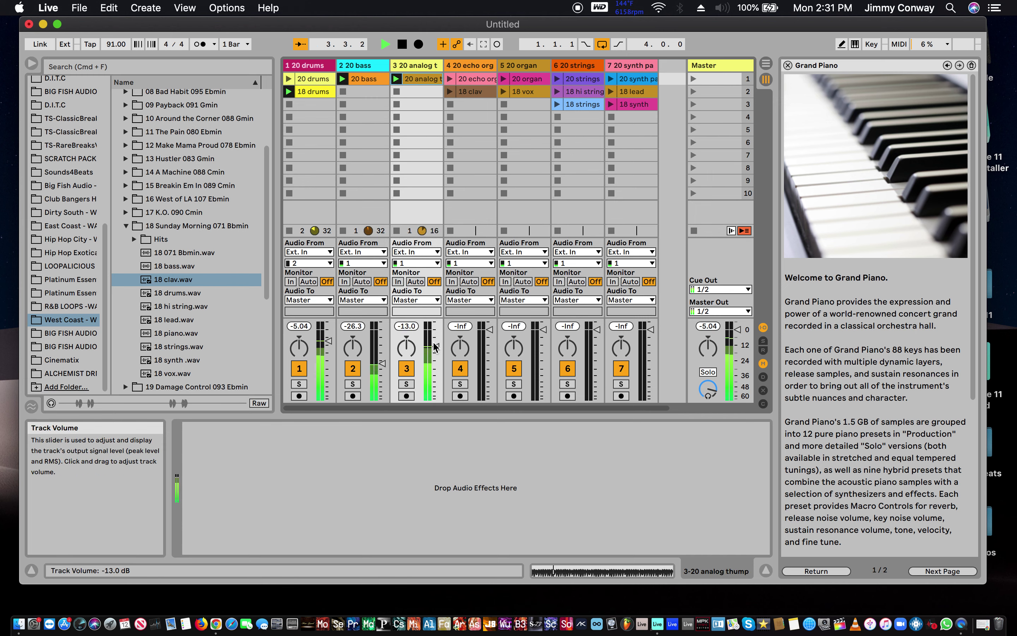
drag(436, 360, 436, 371)
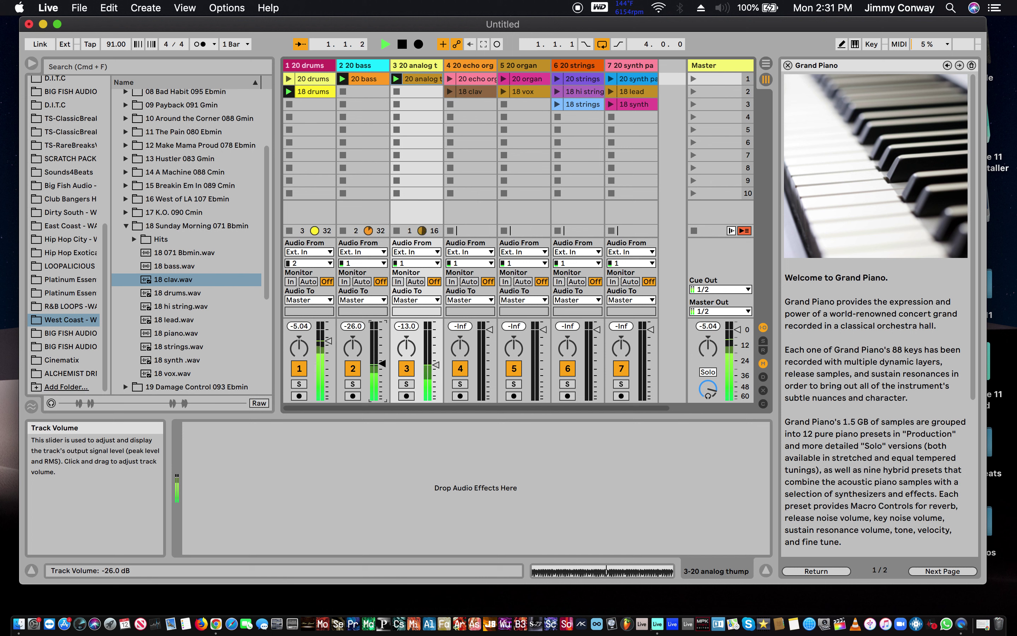
drag(382, 358, 382, 351)
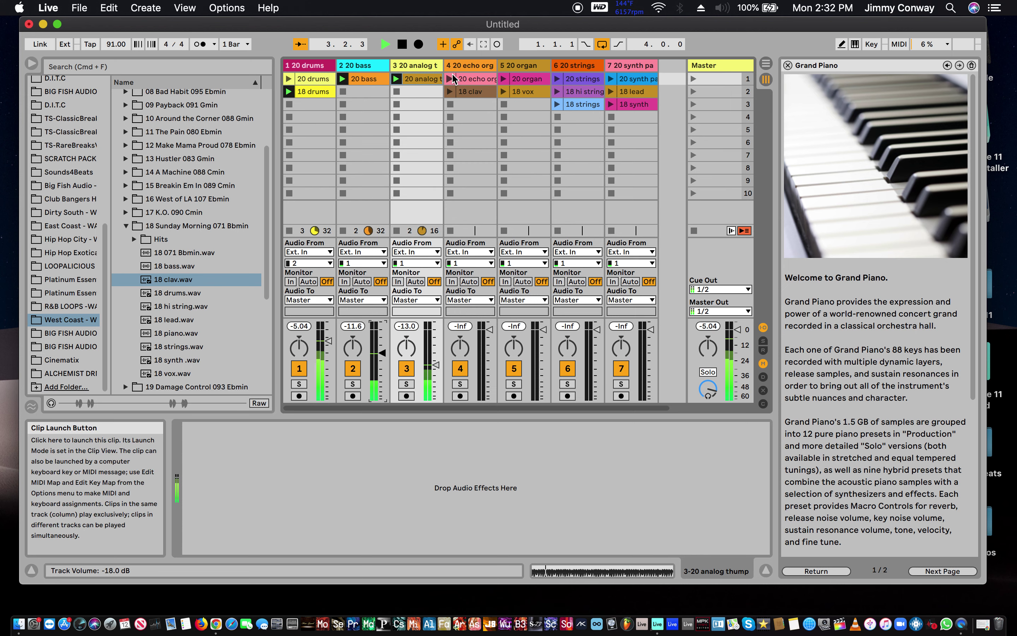
Launch the 20 echo organ and 20 organ clips, lowering the echo organ track's volume and setting the organ track to about -20.5 dB.
click(449, 80)
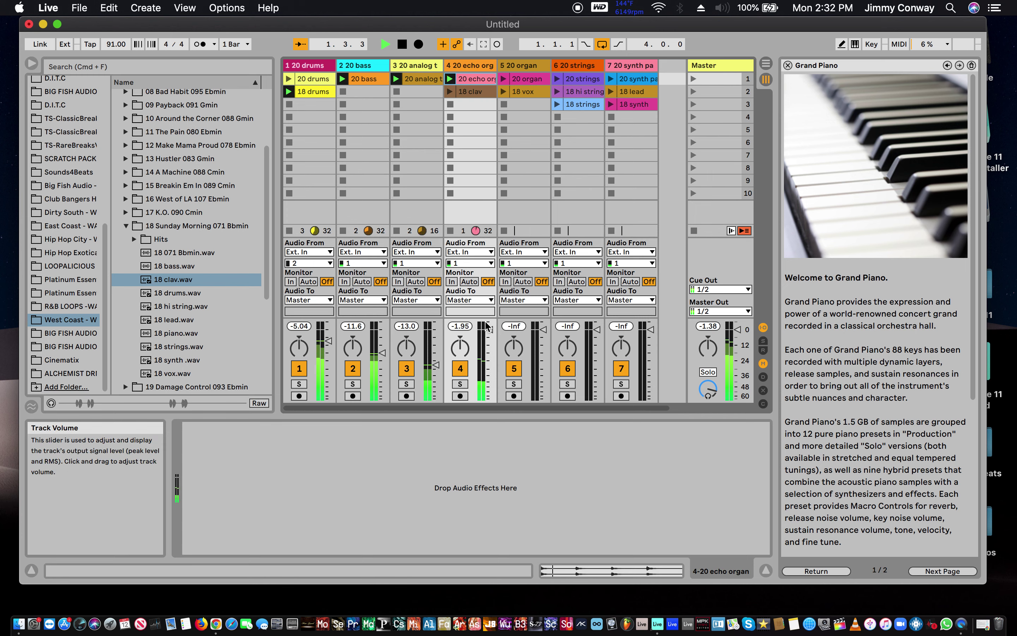
drag(490, 329, 490, 356)
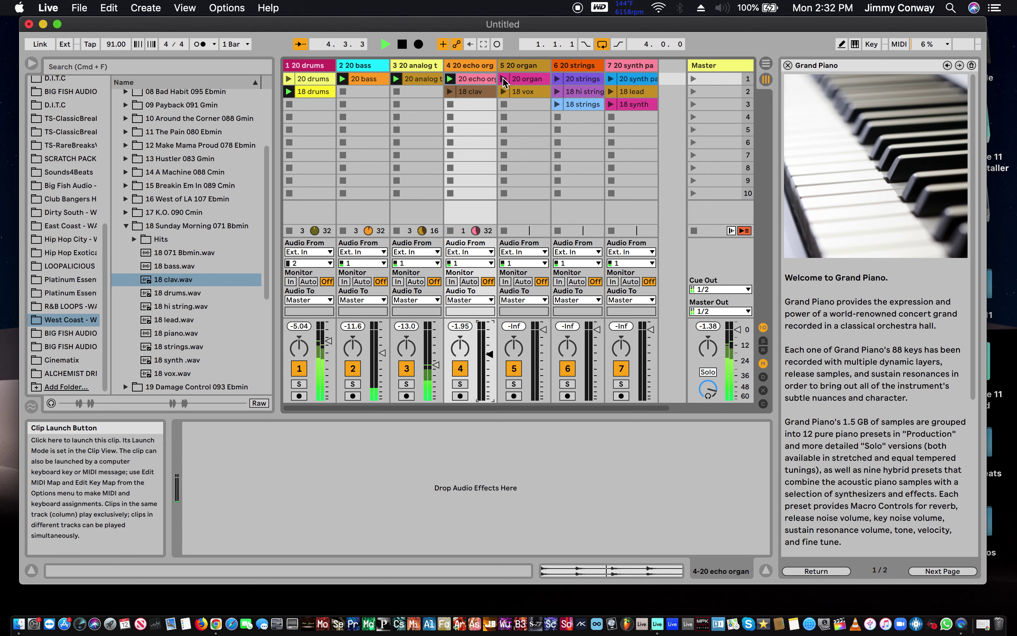
click(504, 79)
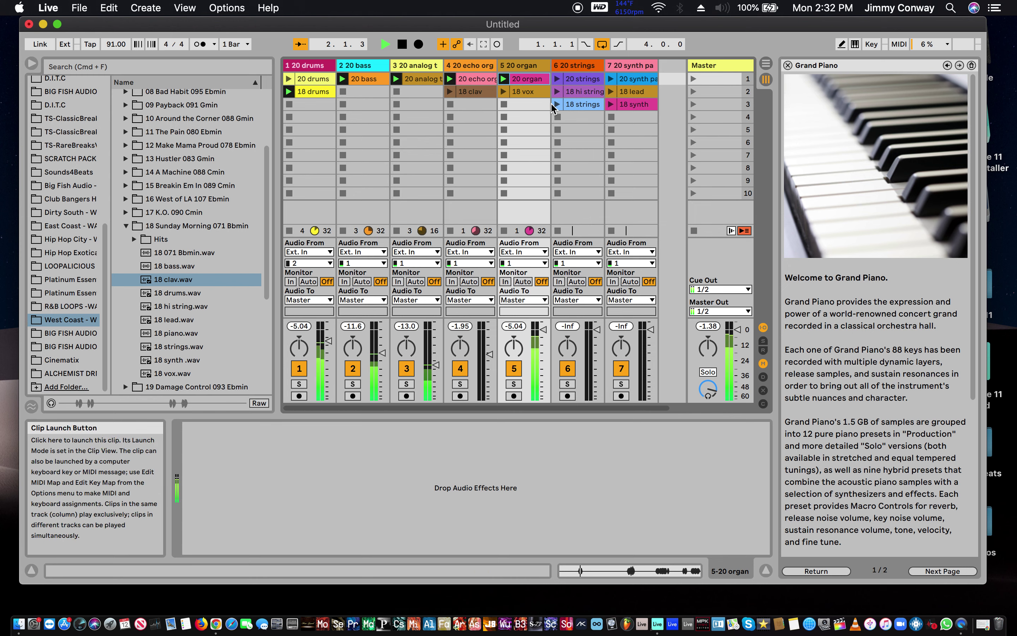
drag(546, 329, 544, 357)
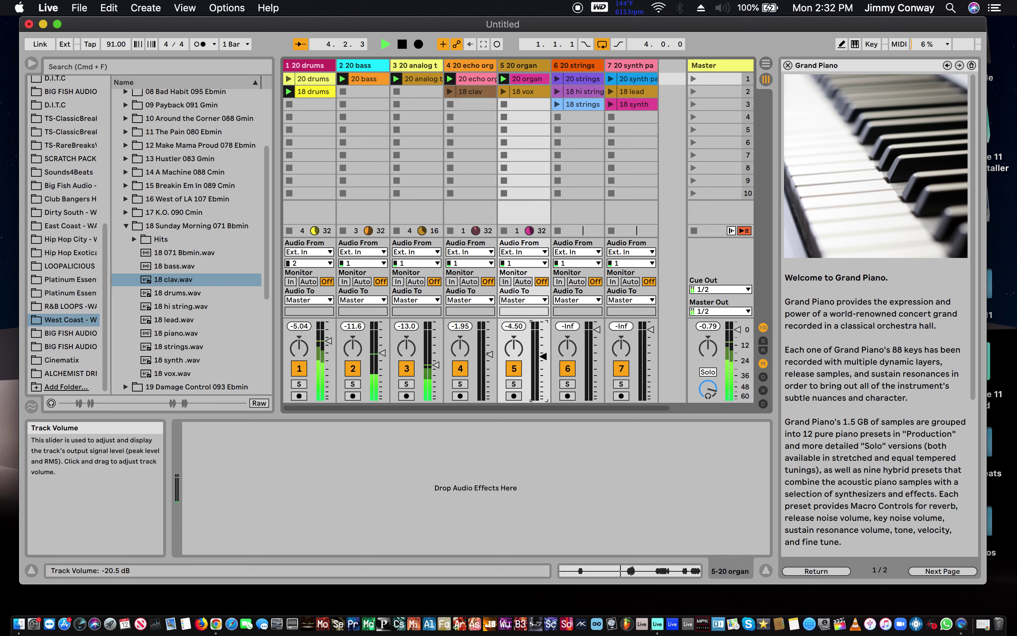
Launch the 20 strings and 20 synth pad clips, lower strings to about -18.3 dB, widen the synth pad track and reduce its volume.
click(556, 79)
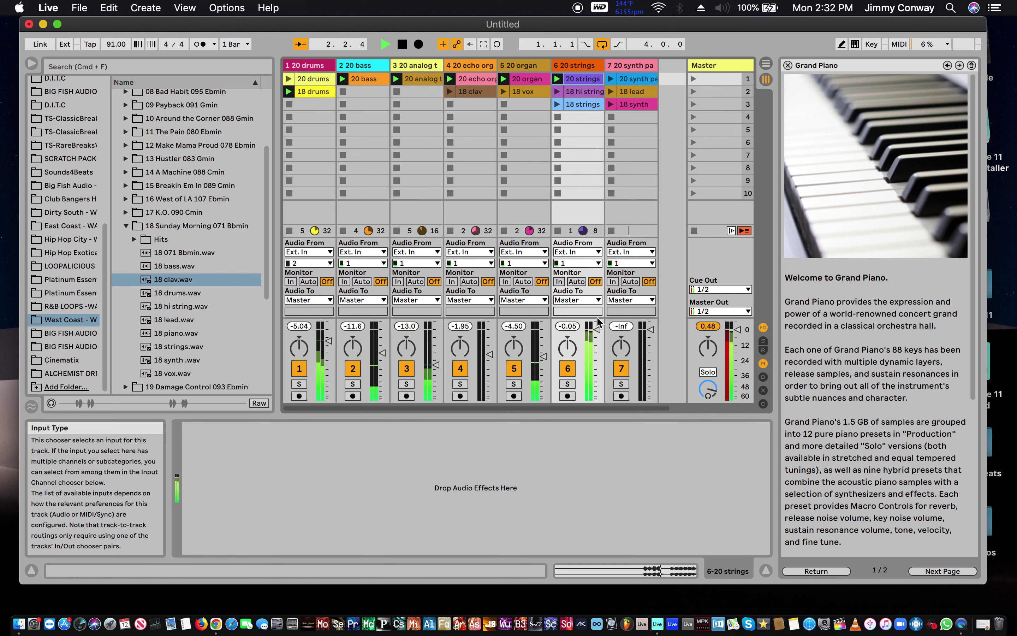
drag(597, 331, 597, 356)
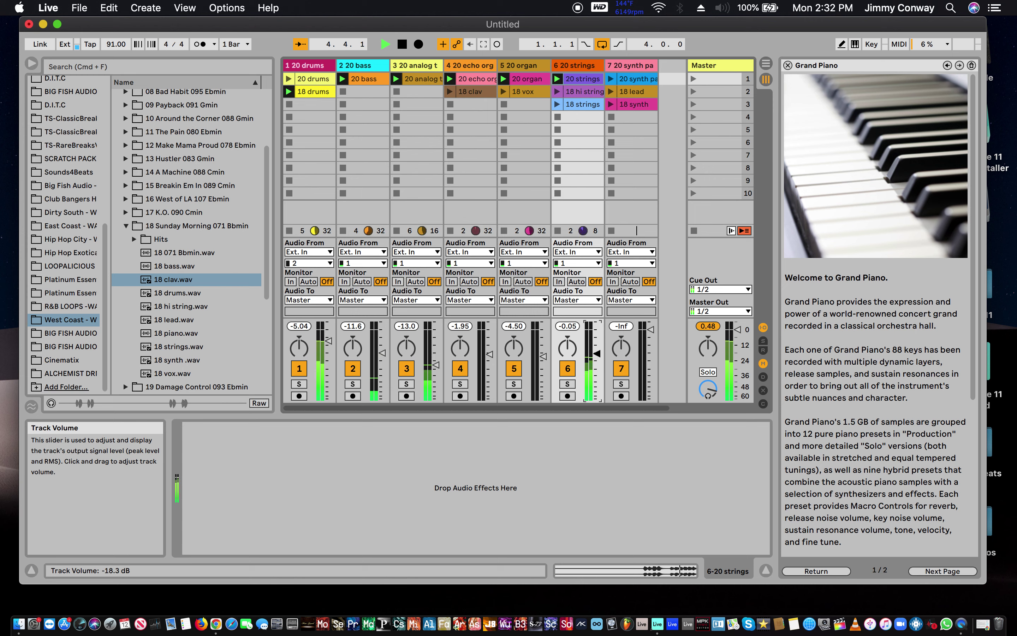
click(612, 79)
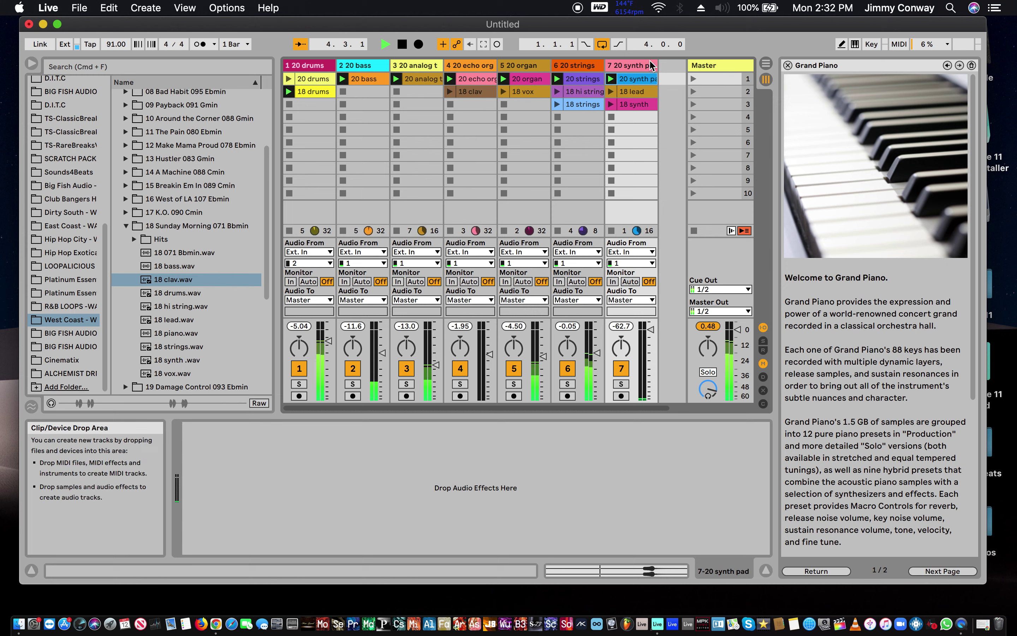
mouse_move(658, 65)
mouse_down()
mouse_move(681, 65)
mouse_move(672, 66)
mouse_up()
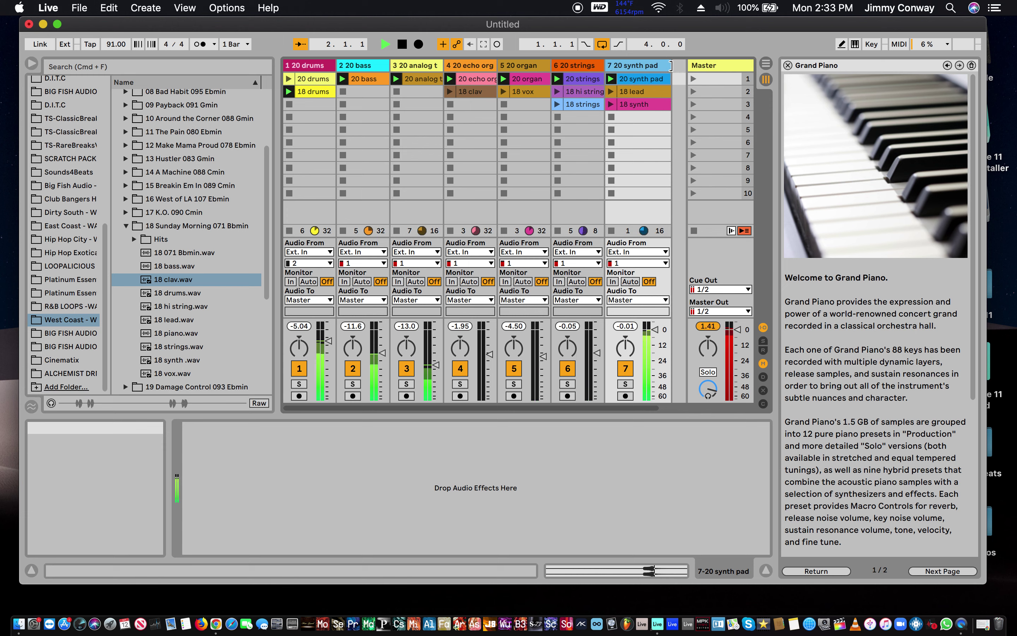
drag(655, 330, 654, 349)
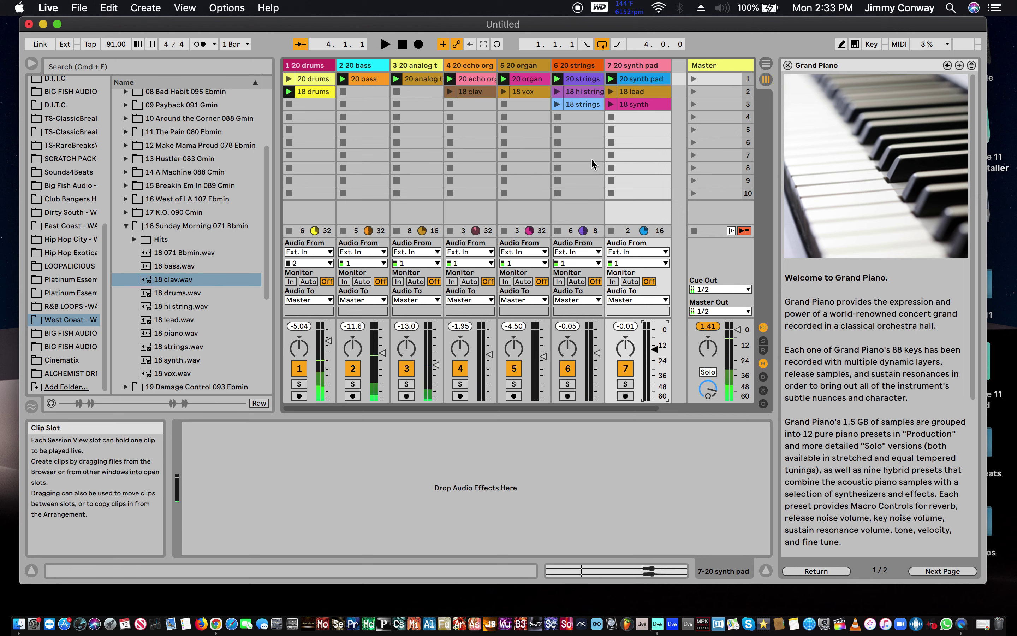
Launch the 20 drums clip on track 1 together with the other tracks' clips, and stop all clips.
click(288, 79)
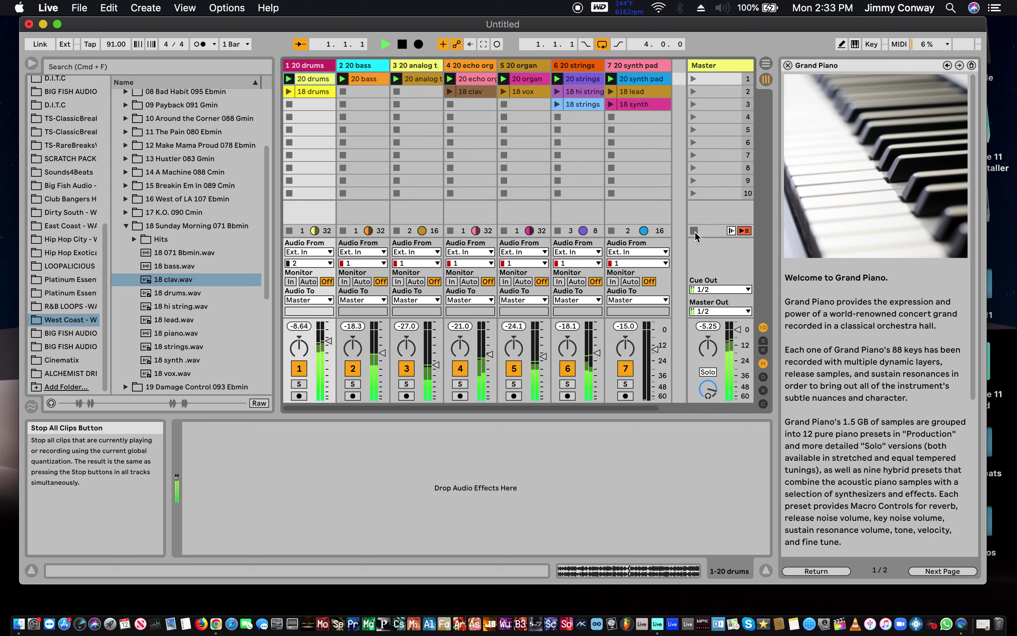
click(695, 233)
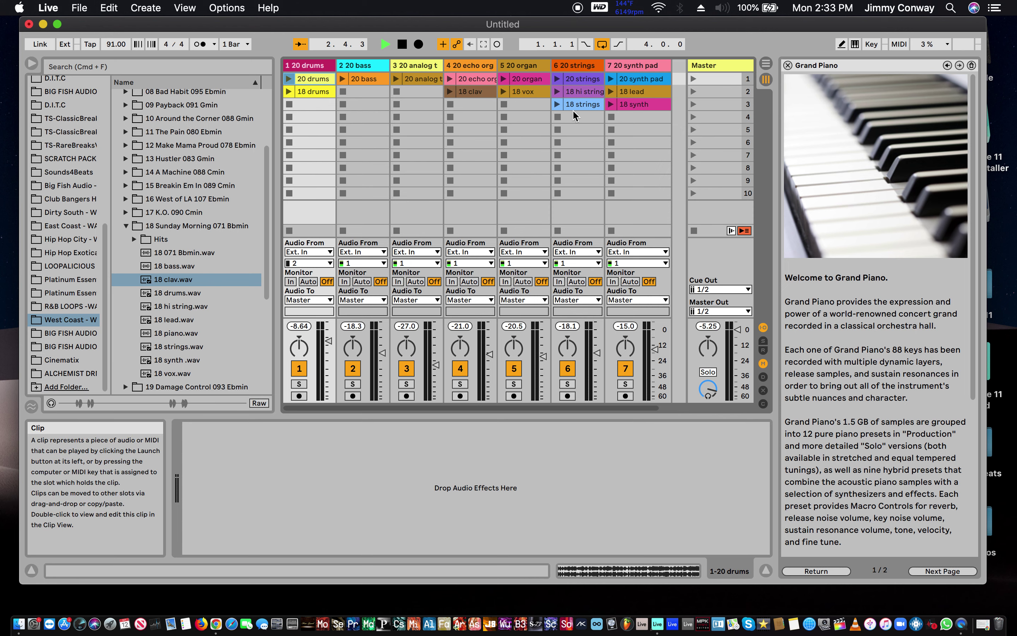
Launch whole scenes in the order 1, 2, 3, 2 and 1, and stop playback.
click(718, 79)
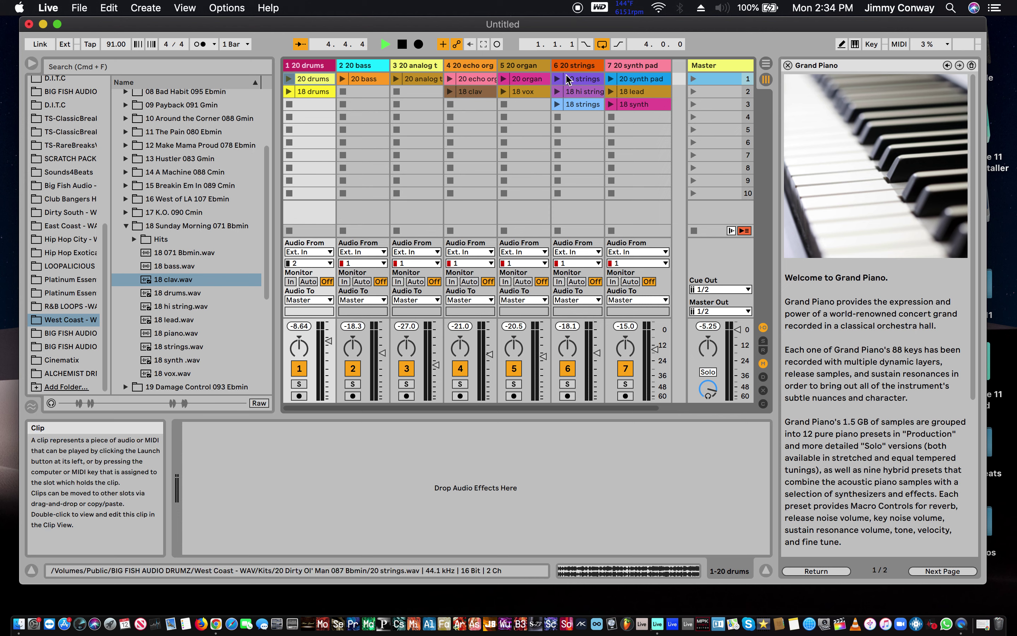
click(694, 80)
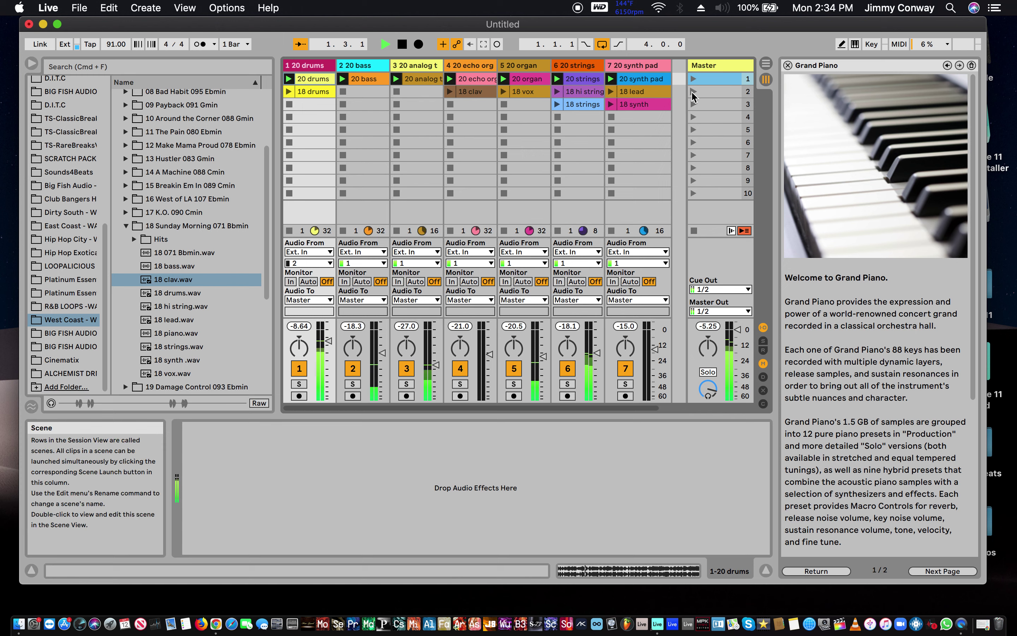
click(693, 92)
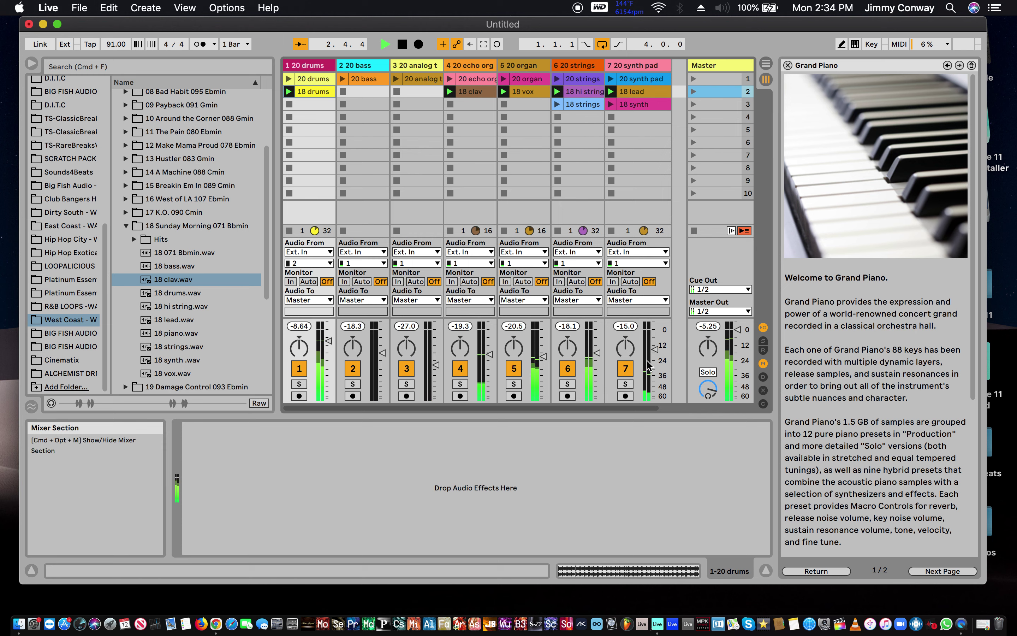
click(694, 104)
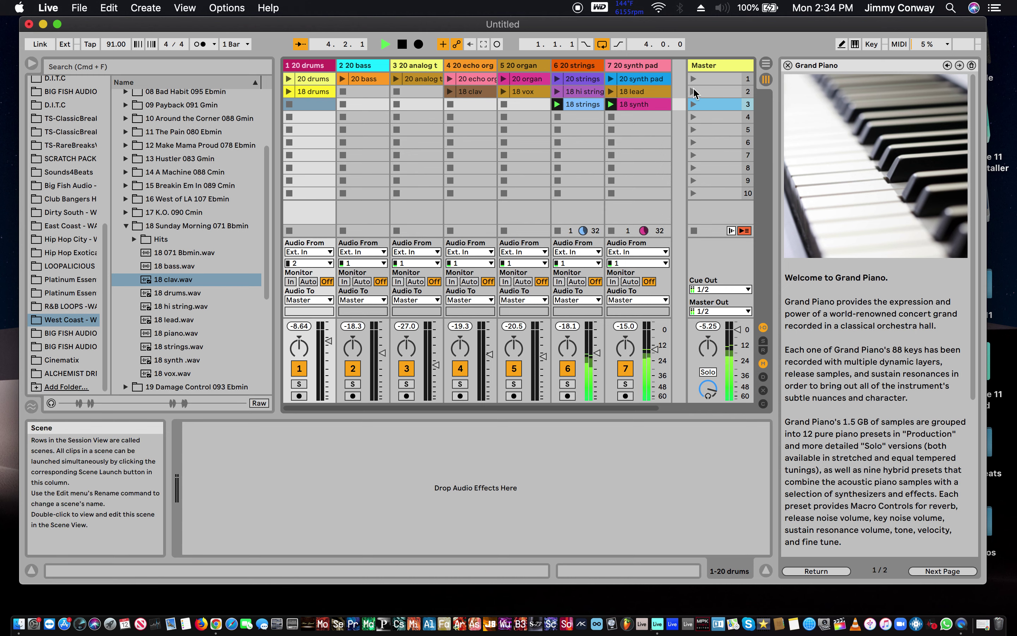
click(693, 92)
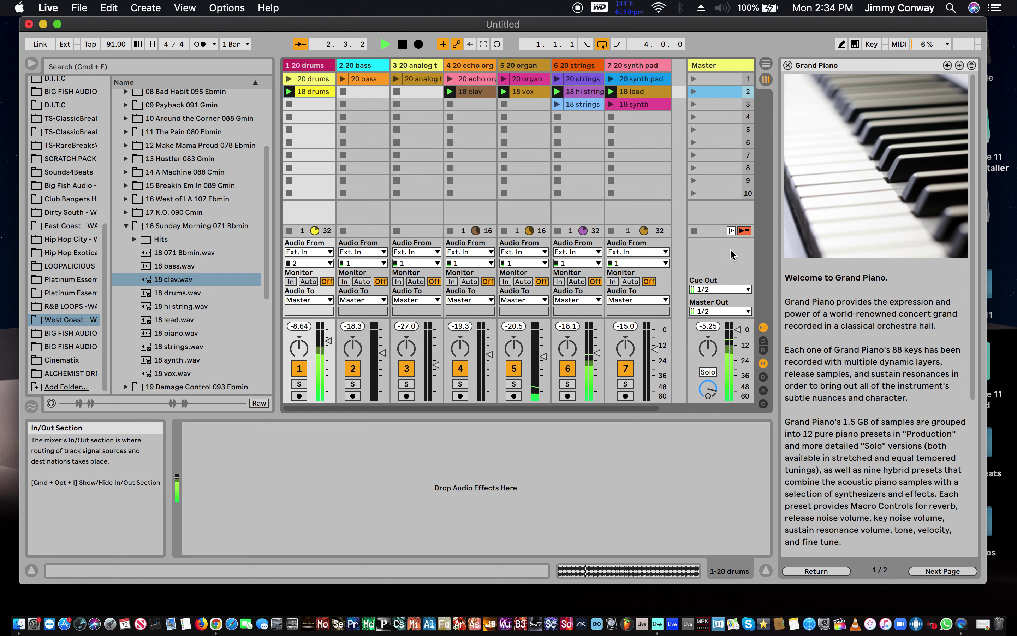
click(693, 80)
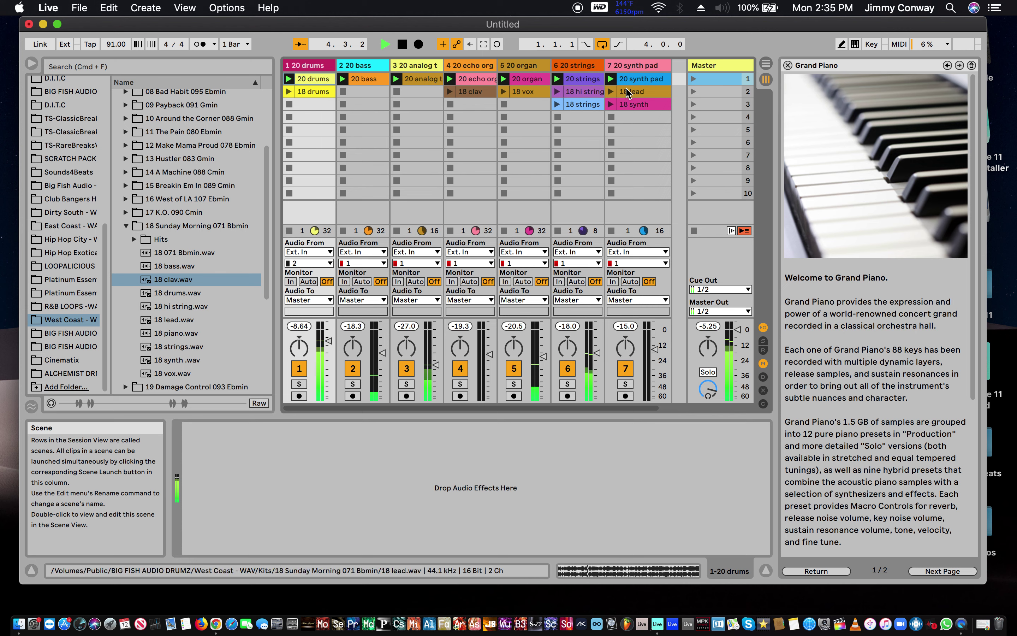
key(space)
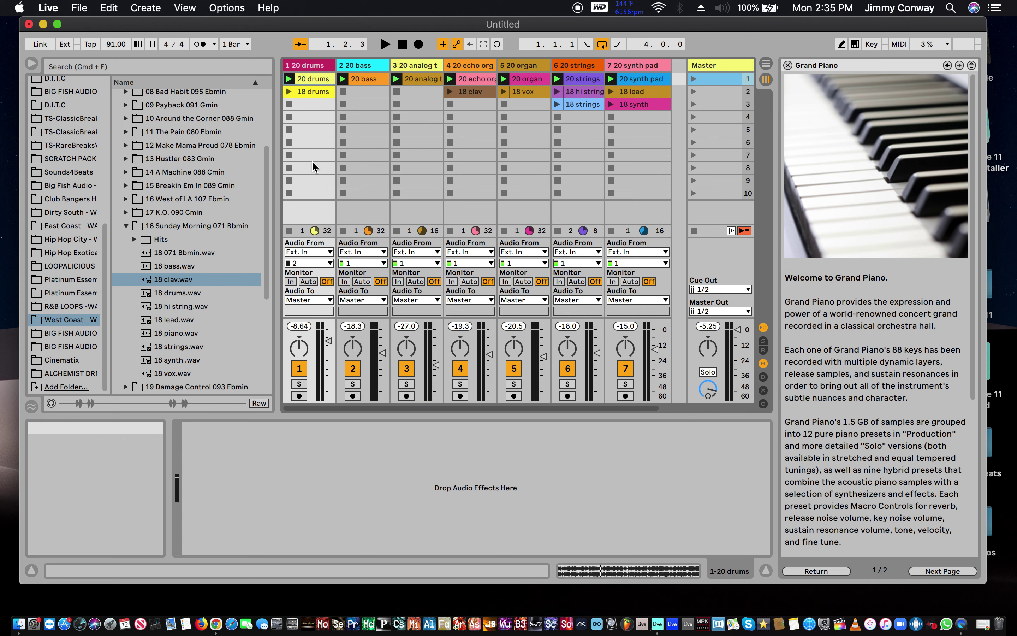
Stop all clips, launch only the 20 drums clip on track 1, switch it to 18 drums and stop playback.
click(320, 66)
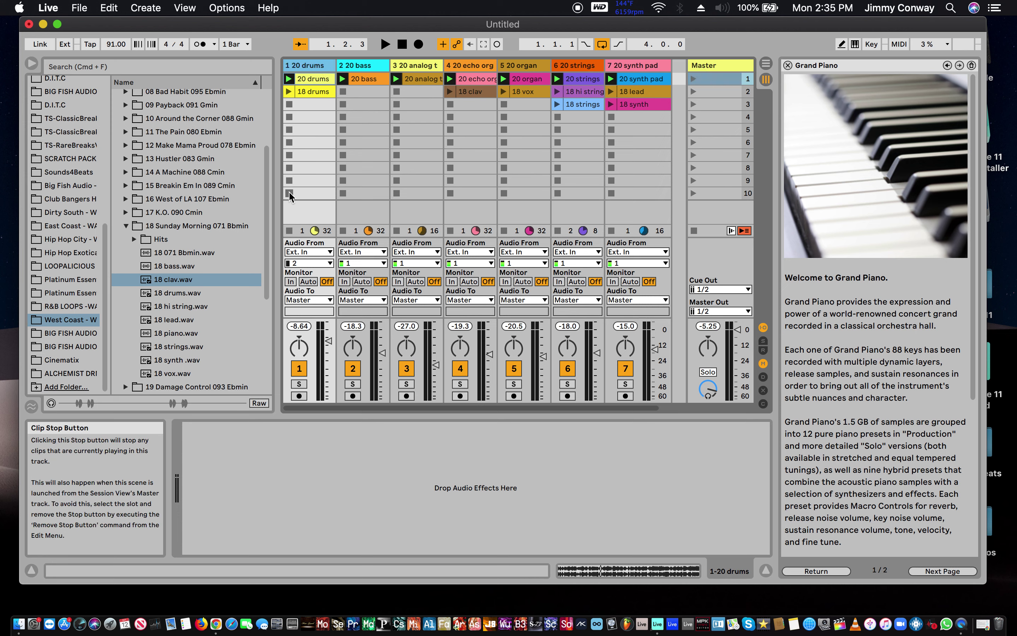
click(694, 231)
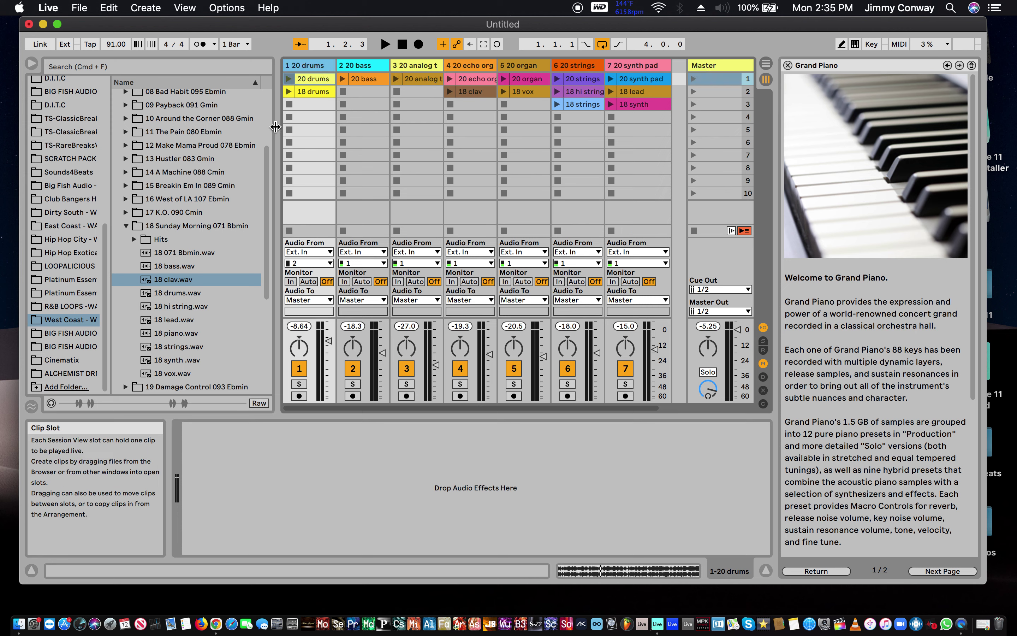
click(290, 81)
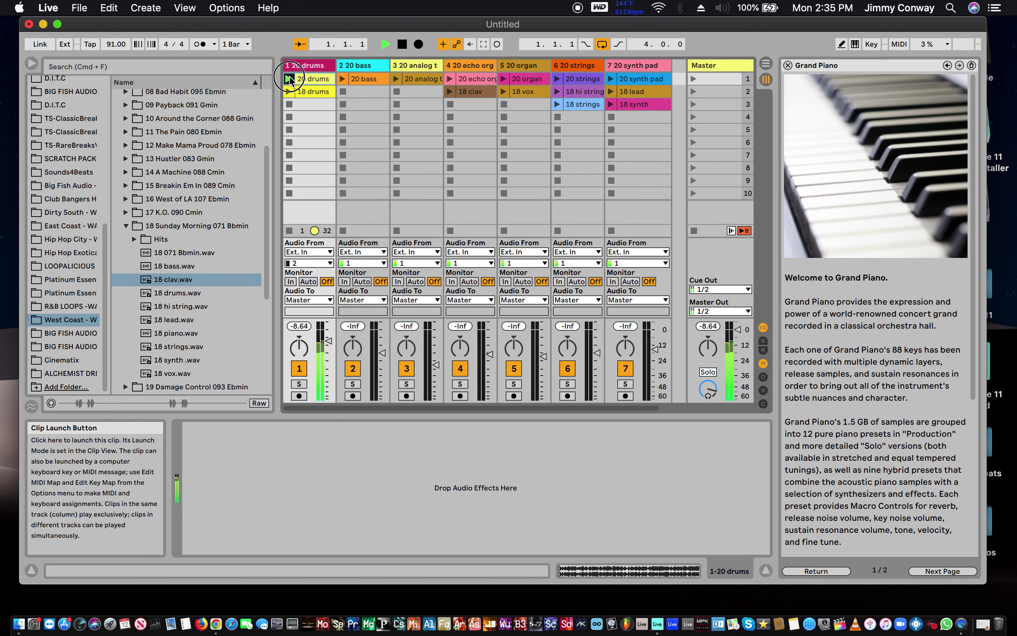
click(289, 91)
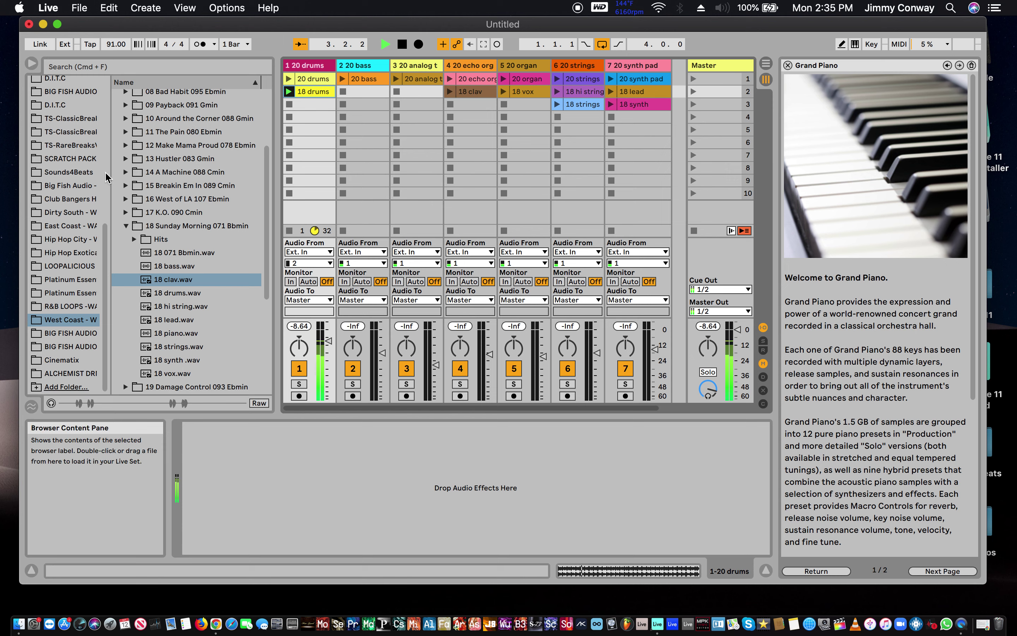
key(space)
Browse the Audio Effects category and check which devices the EQ & Filters folder contains, collapsing it again.
scroll(48, 196, up, 10)
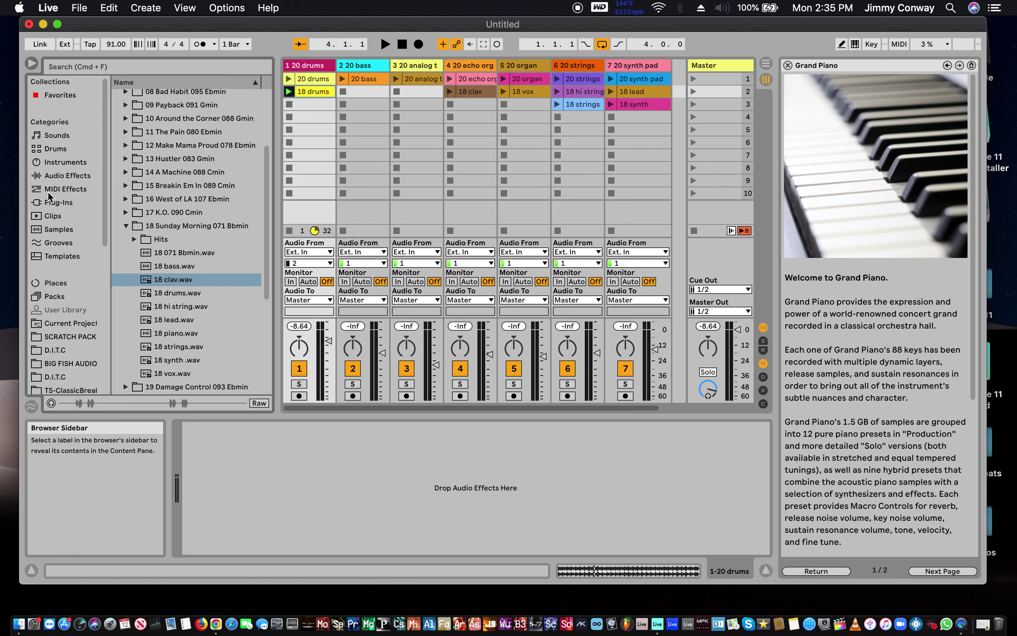
scroll(49, 196, down, 1)
click(53, 168)
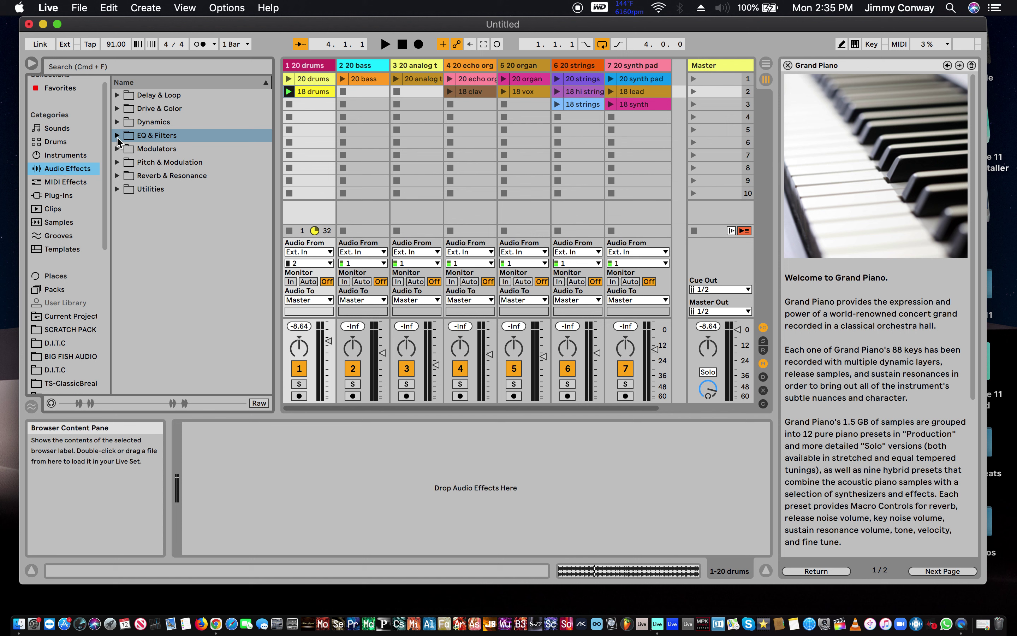
click(117, 135)
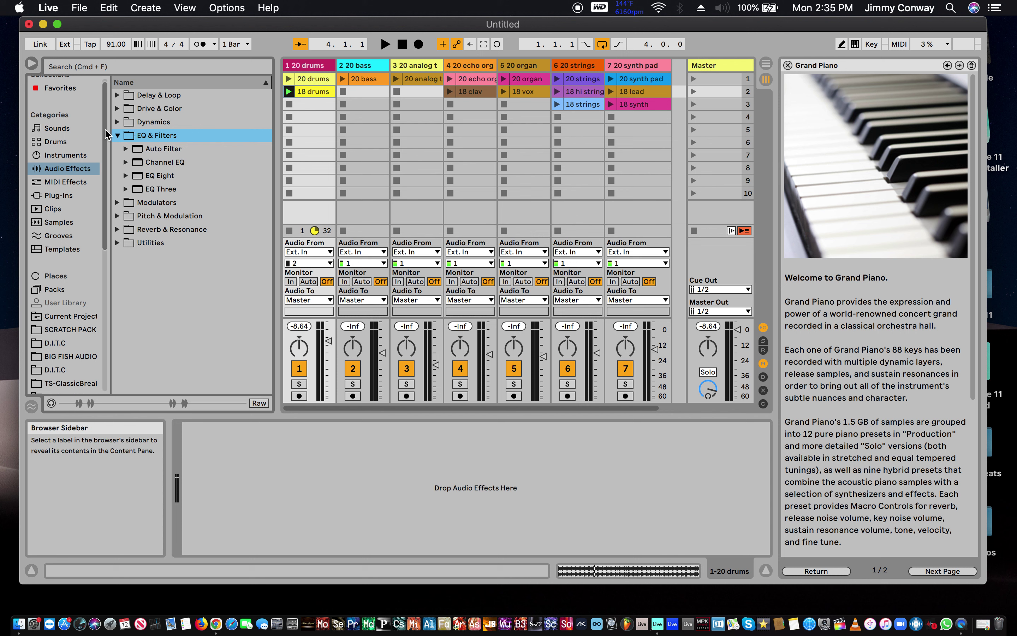
click(117, 135)
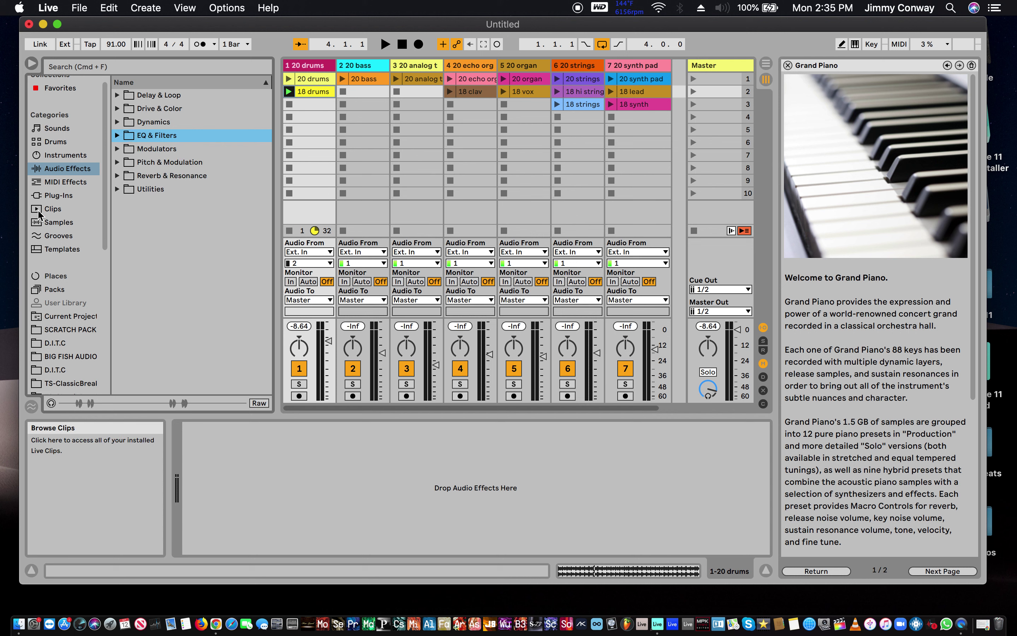
Browse the Plug-Ins category and look through the Plugin Alliance plug-ins among the local VSTs.
click(54, 196)
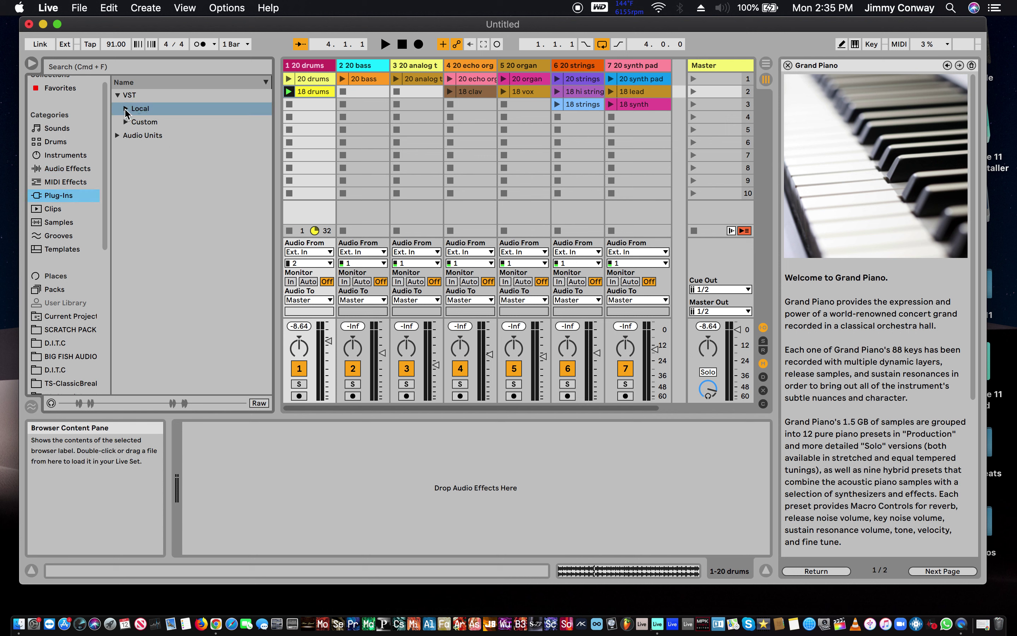
click(126, 108)
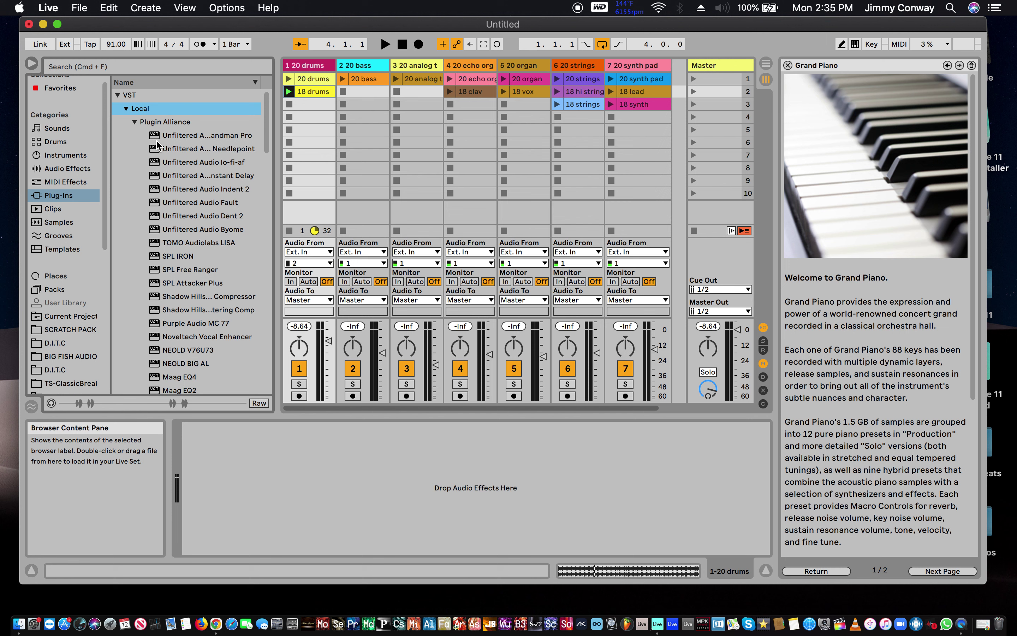
scroll(157, 145, down, 10)
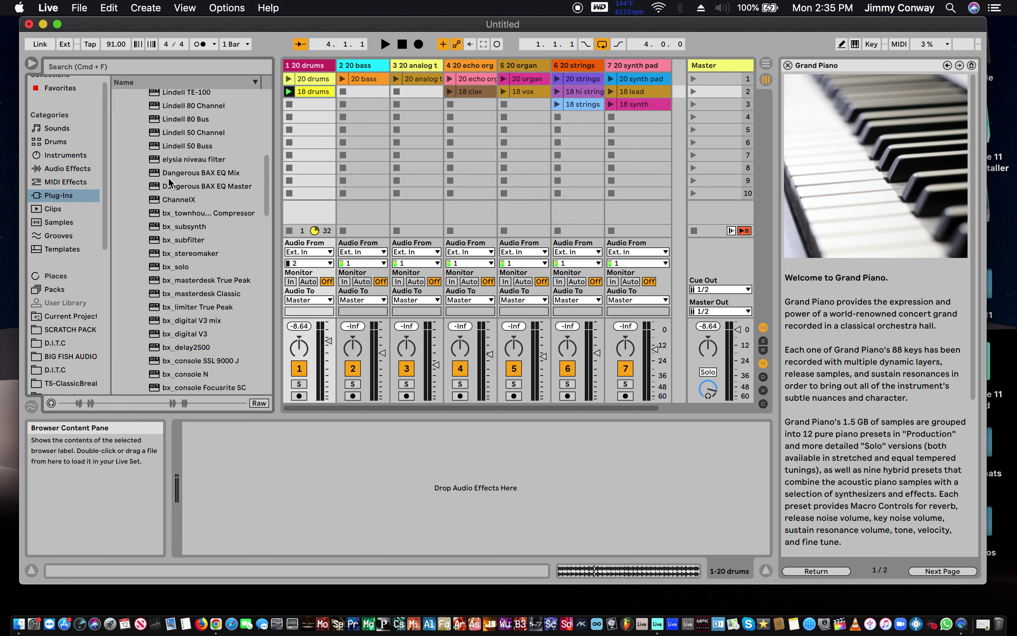
scroll(169, 181, down, 5)
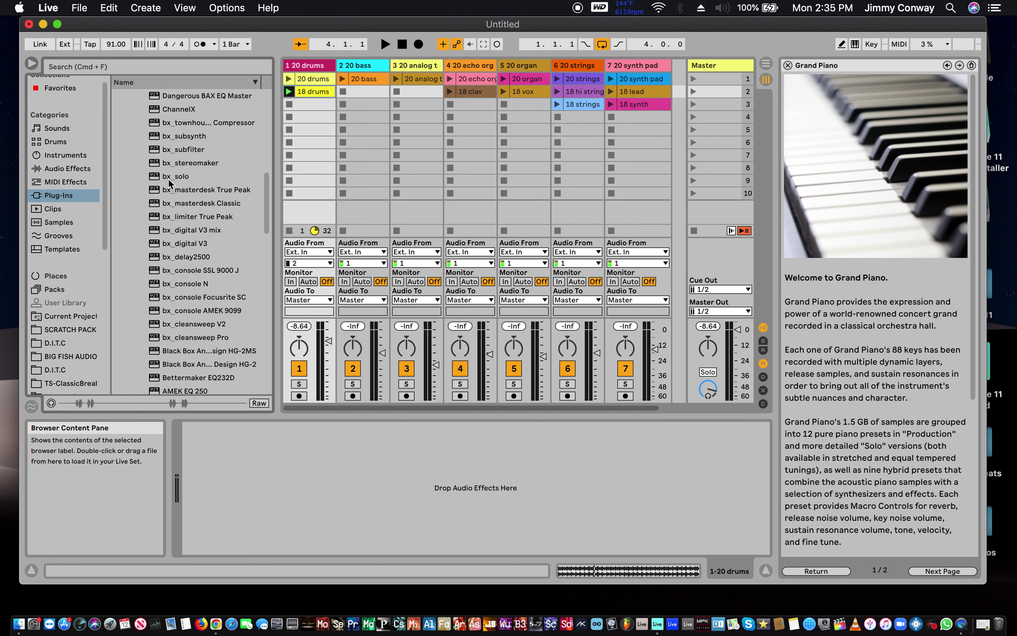
Try the bx_cleansweep Pro plug-in on the 20 drums track, close its window and delete the device again.
scroll(169, 183, down, 2)
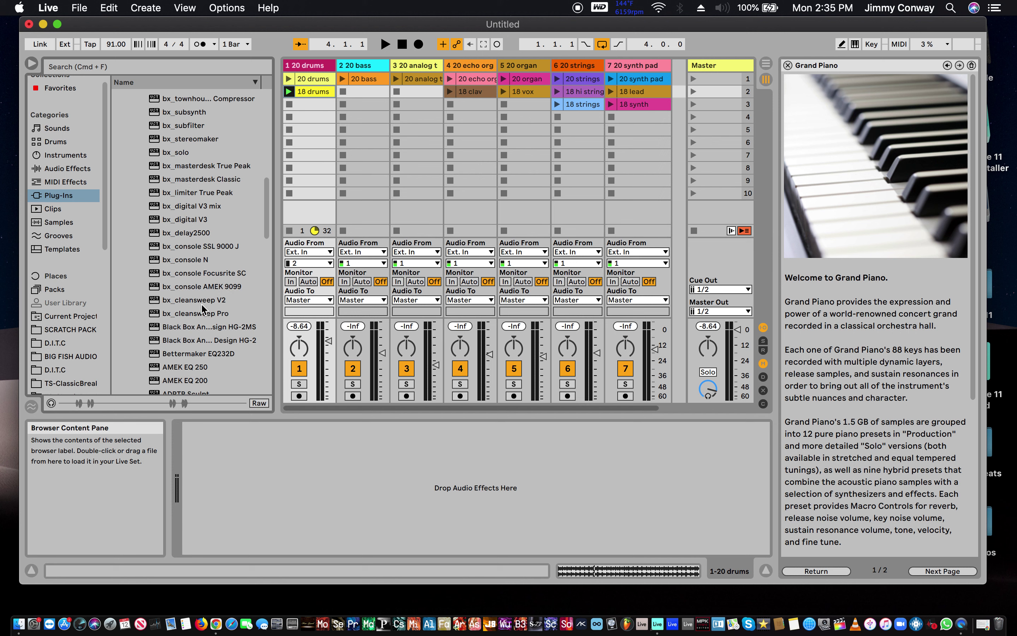
click(179, 311)
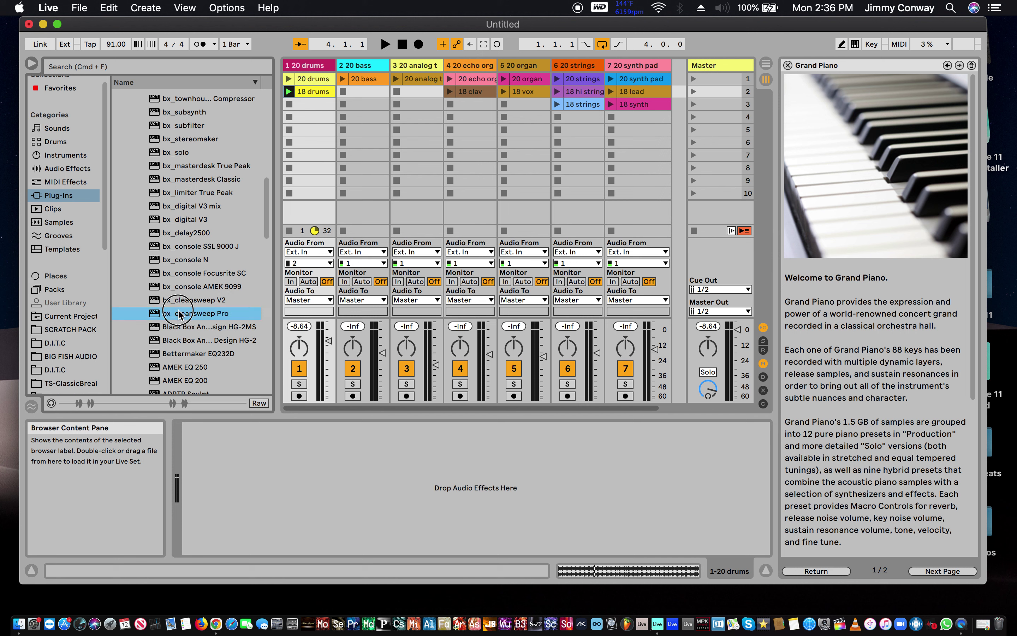
drag(179, 315, 247, 482)
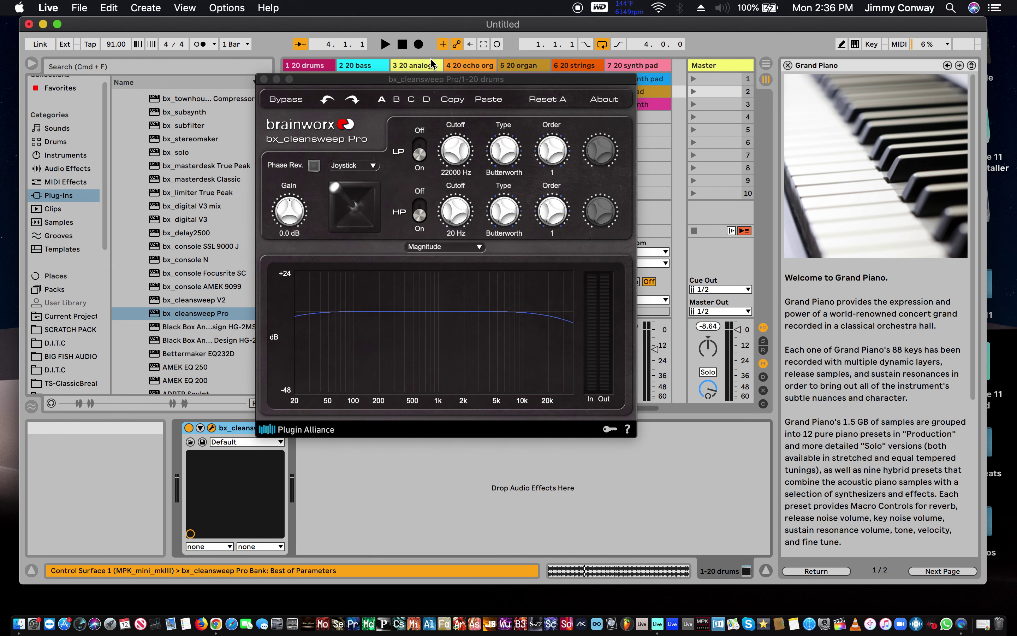
click(264, 79)
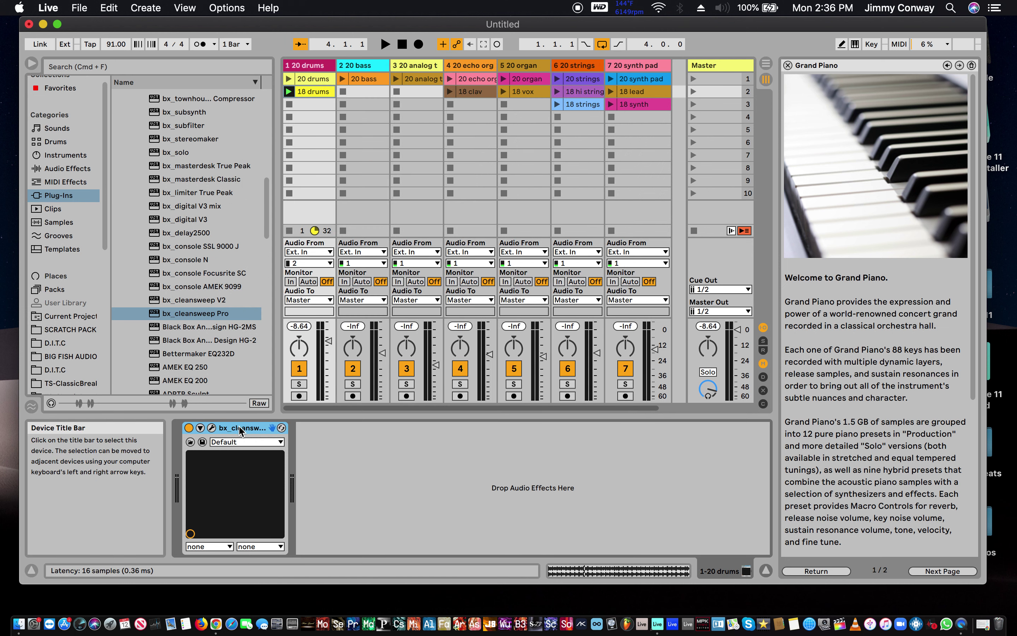
key(Delete)
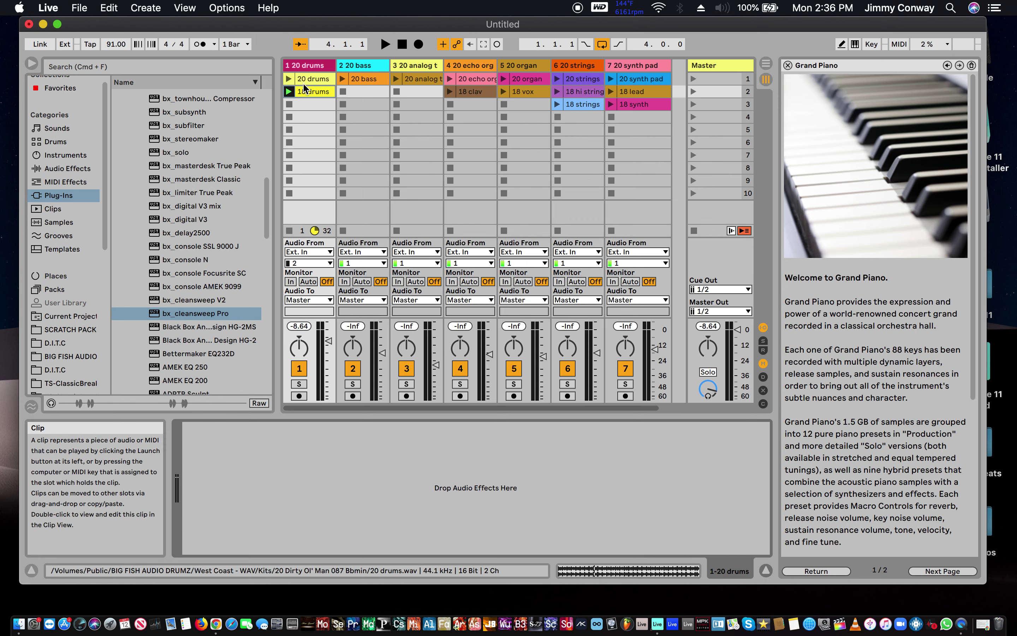
Select the 20 drums track and add the bx_cleansweep Pro plug-in to it.
click(309, 66)
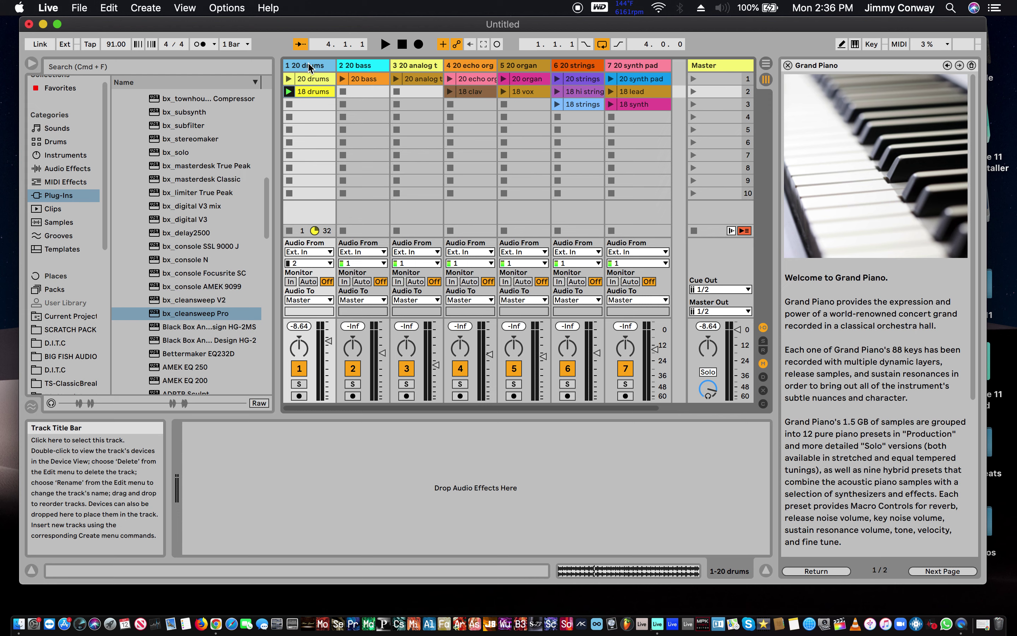
scroll(164, 130, down, 3)
scroll(165, 130, up, 4)
scroll(165, 130, down, 7)
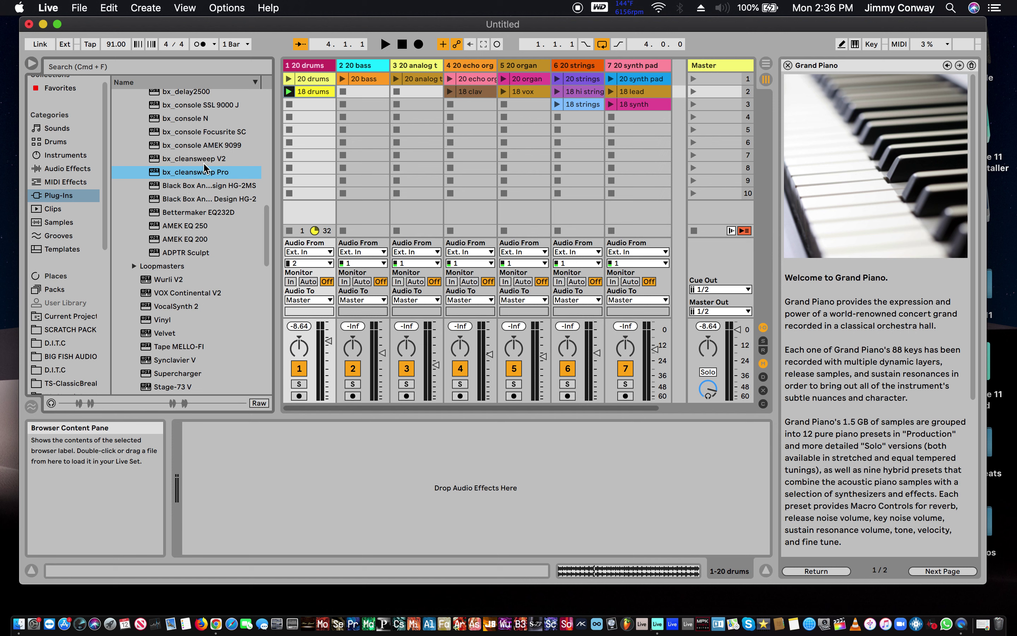
click(198, 159)
drag(184, 176, 271, 462)
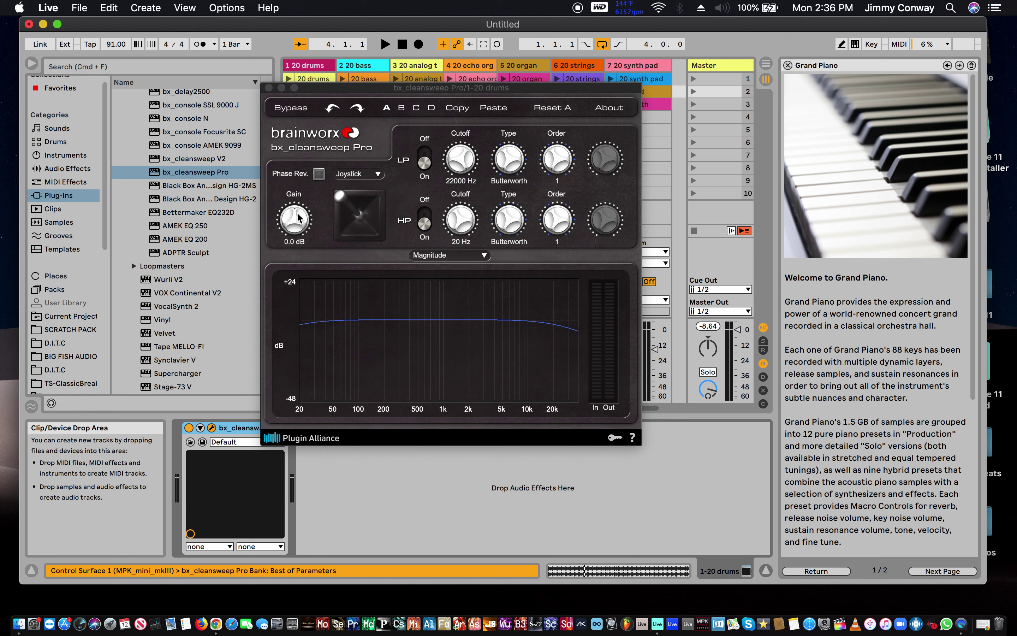
Lower the plug-in's low-pass cutoff to about 1219 Hz and start playback.
click(459, 159)
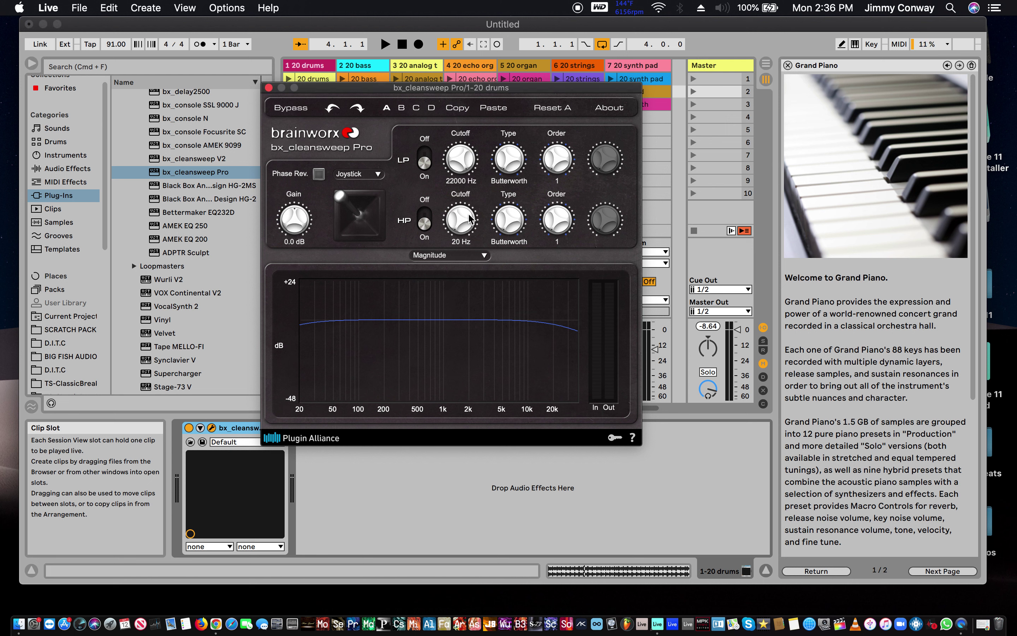
drag(466, 168, 459, 207)
key(space)
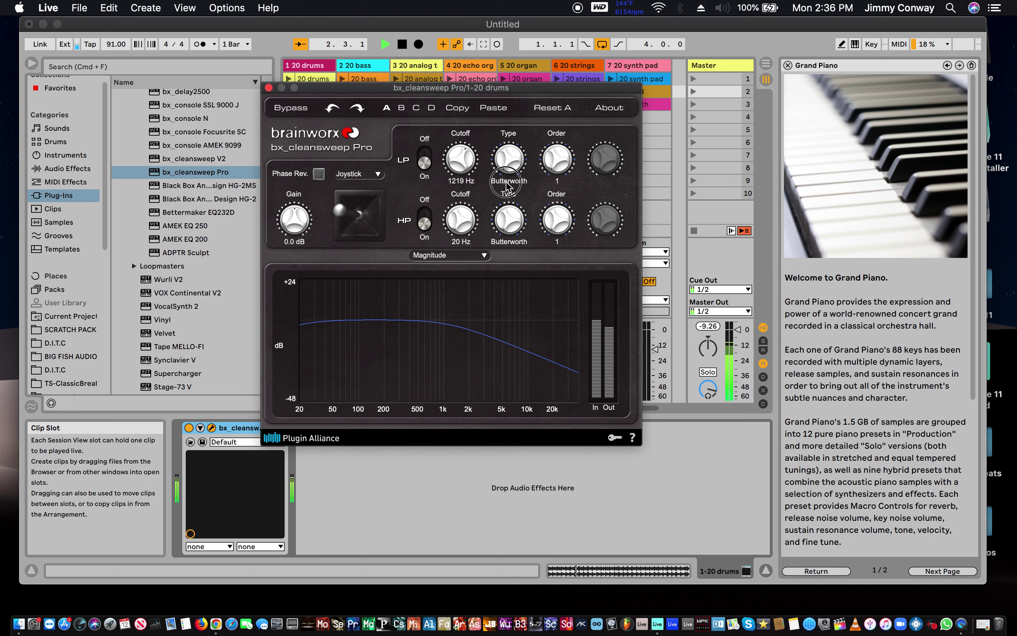
Set the low-pass filter to Chebyshev I, order 4, ripple -0.99 dB and cutoff about 19596 Hz, then stop playback and close the plug-in window.
click(495, 109)
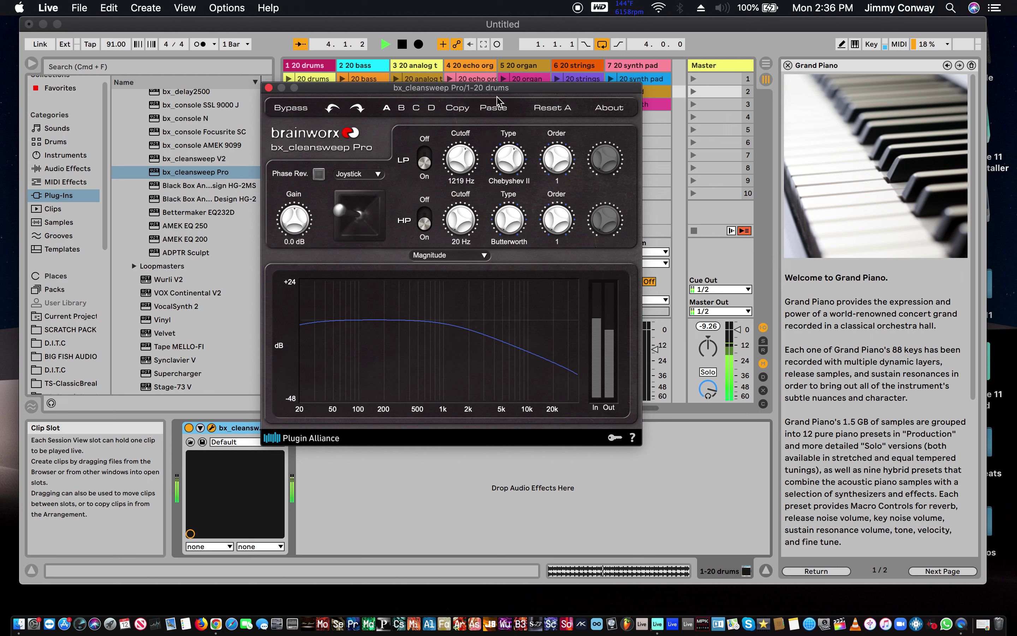
drag(547, 163, 542, 90)
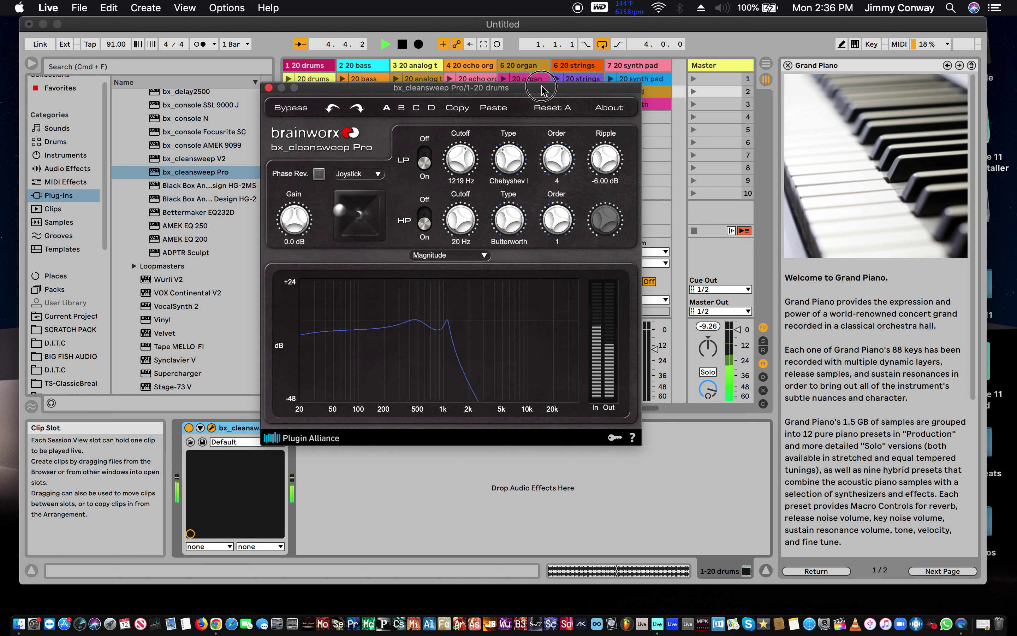
drag(599, 157, 585, 40)
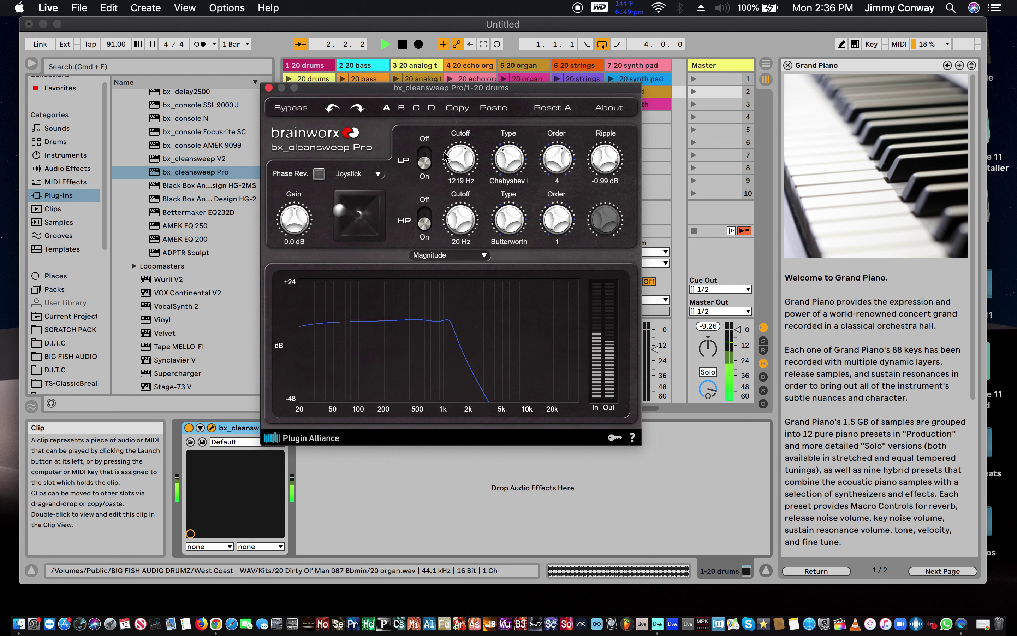
drag(448, 158, 435, 90)
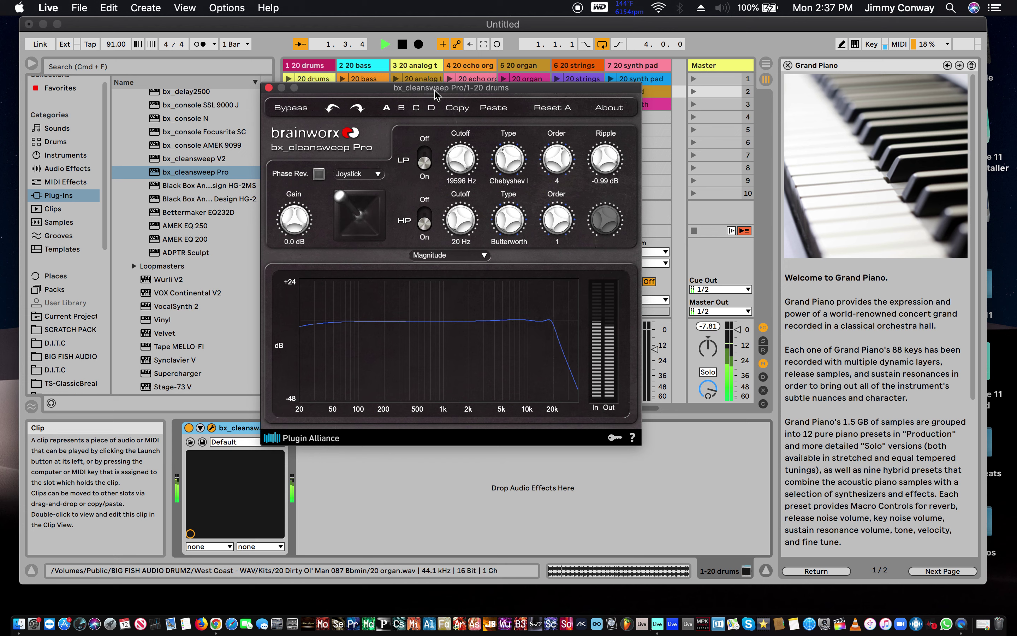
click(268, 87)
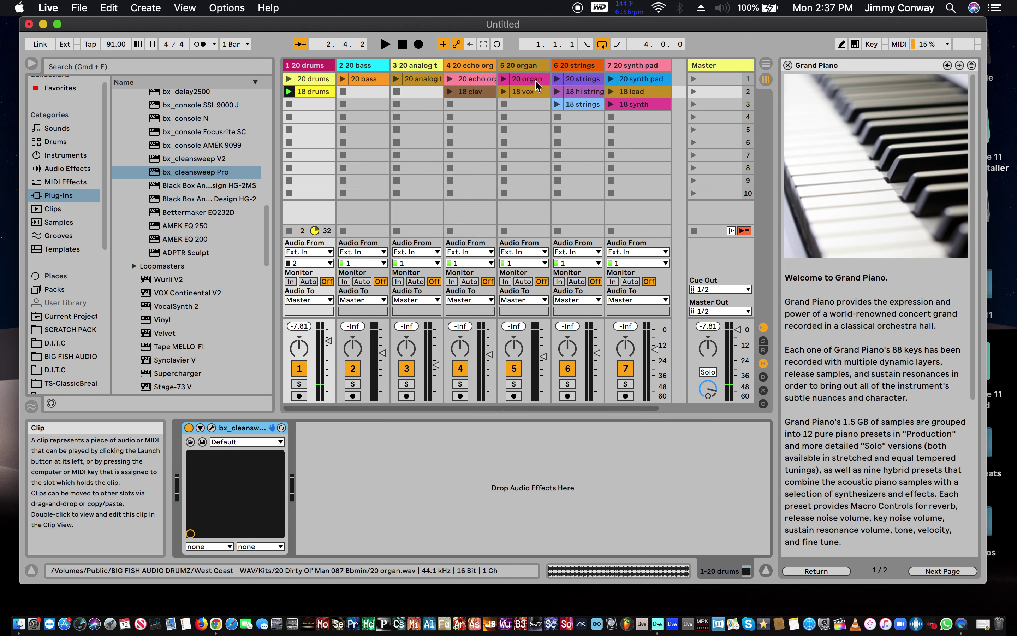
Open the 18 drums clip's properties and try start points 3.1.1 and 2.1.1 with short playbacks.
click(319, 96)
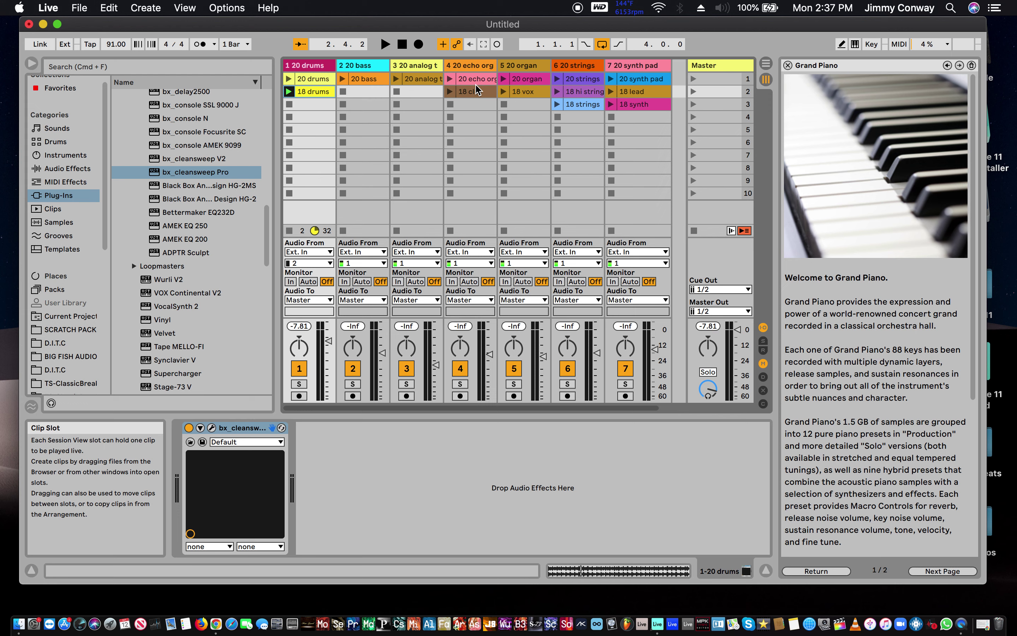
click(312, 91)
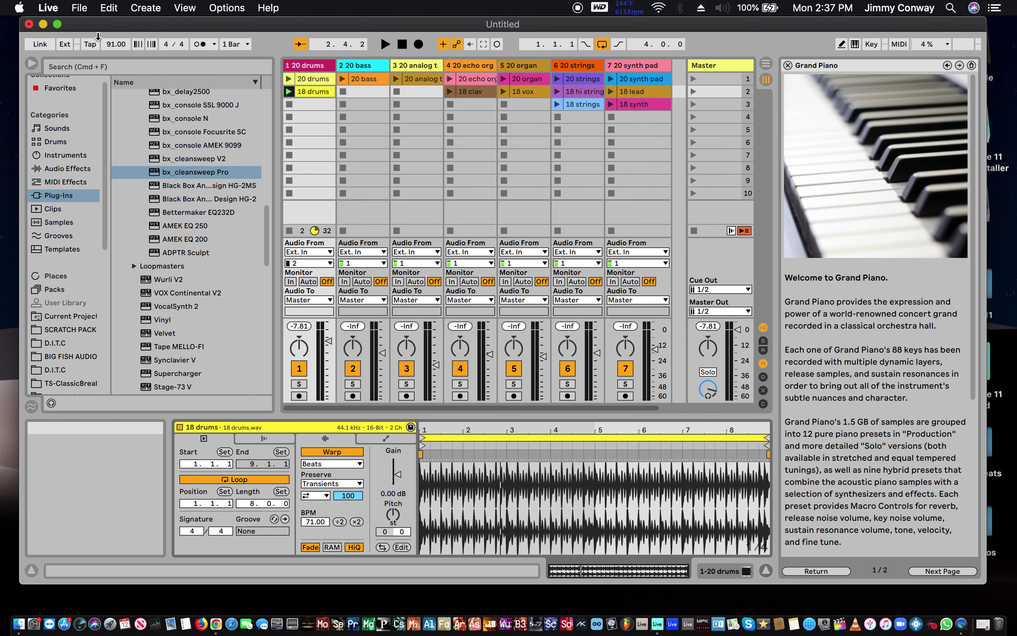
scroll(306, 370, right, 2)
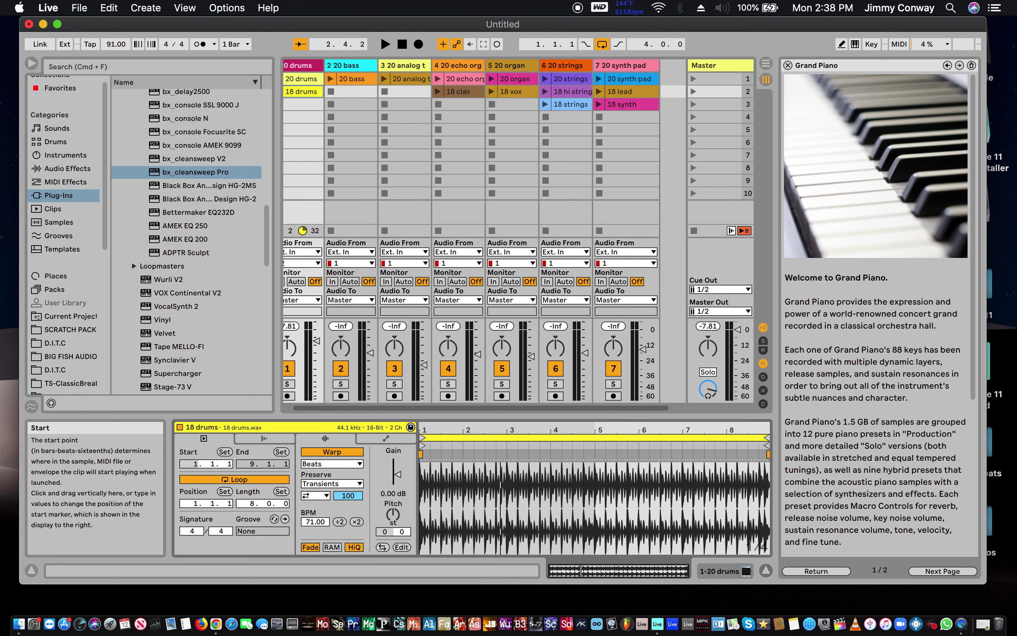
drag(206, 463, 206, 455)
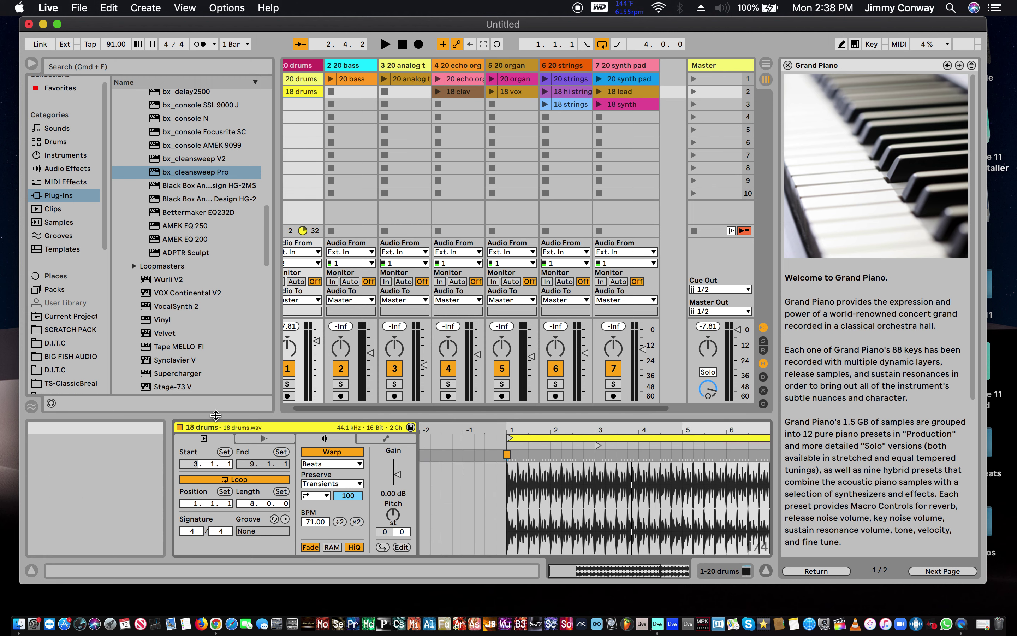
key(space)
key(space)
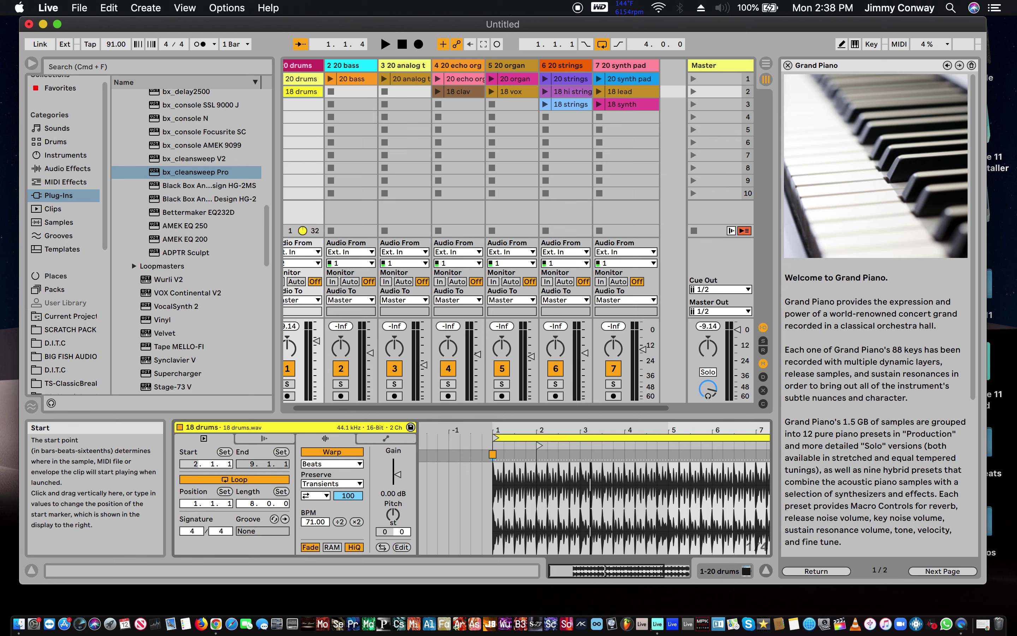
Move the 18 drums clip's start to -1.1.1, return it to 1.1.1 and play the clip.
drag(194, 458, 195, 475)
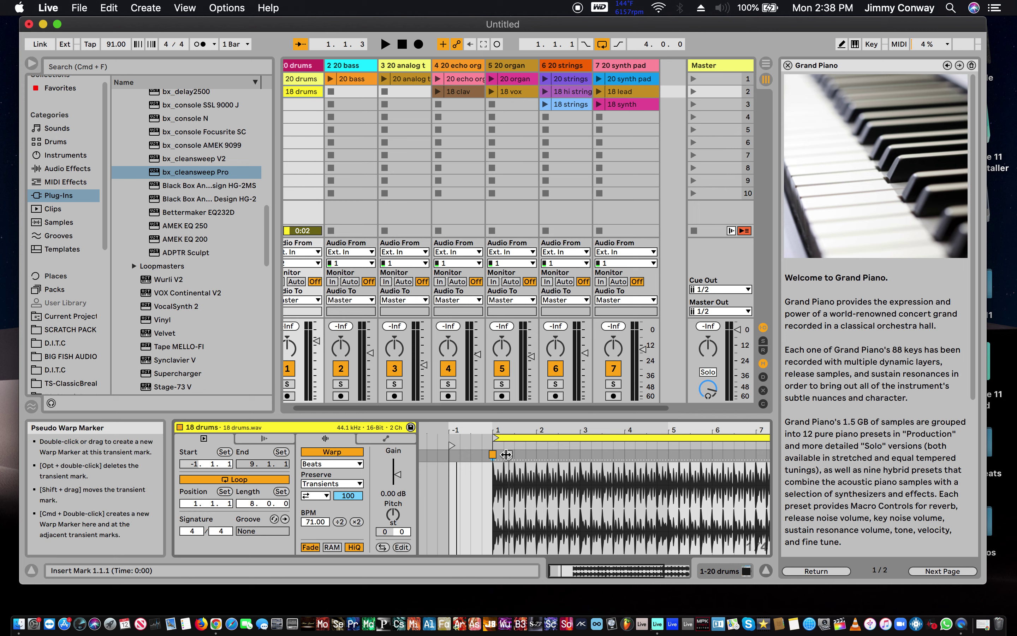
mouse_move(507, 454)
mouse_down()
mouse_move(417, 448)
mouse_move(442, 463)
mouse_move(765, 469)
mouse_move(602, 476)
mouse_up()
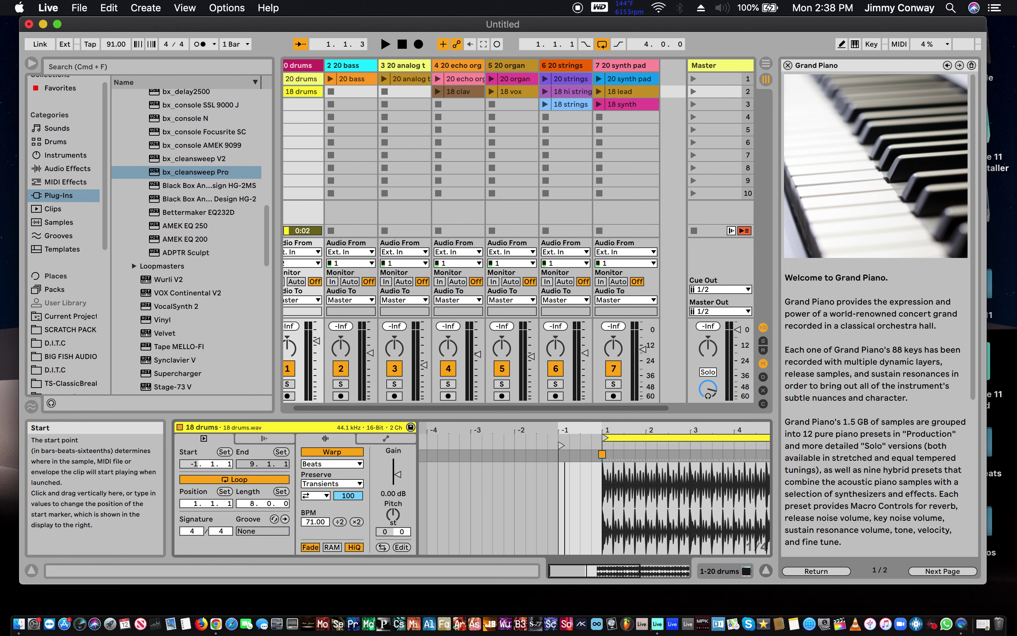
drag(196, 464, 195, 459)
key(space)
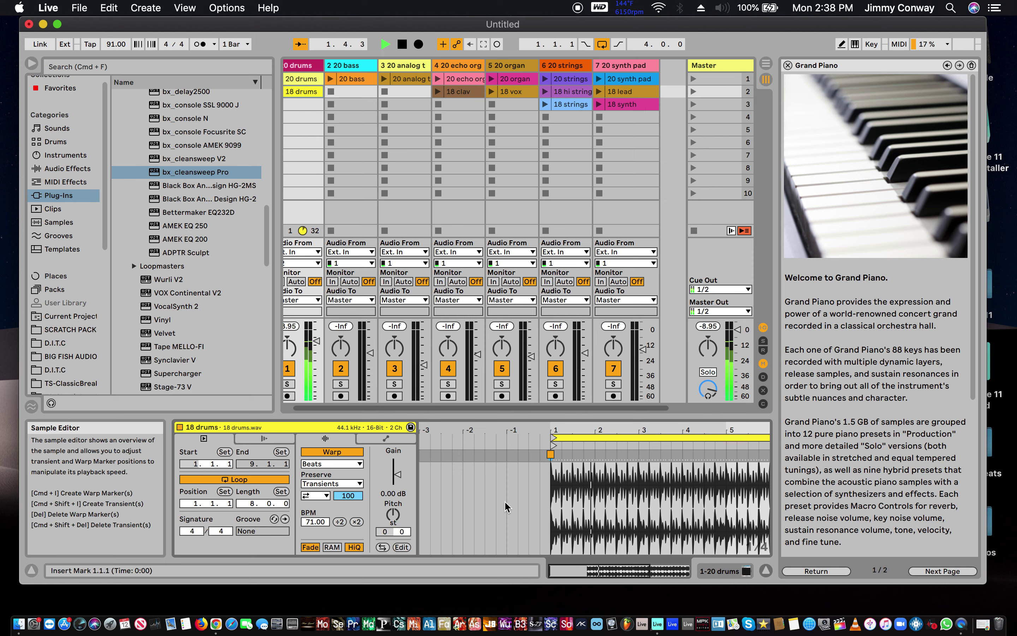
scroll(503, 507, right, 5)
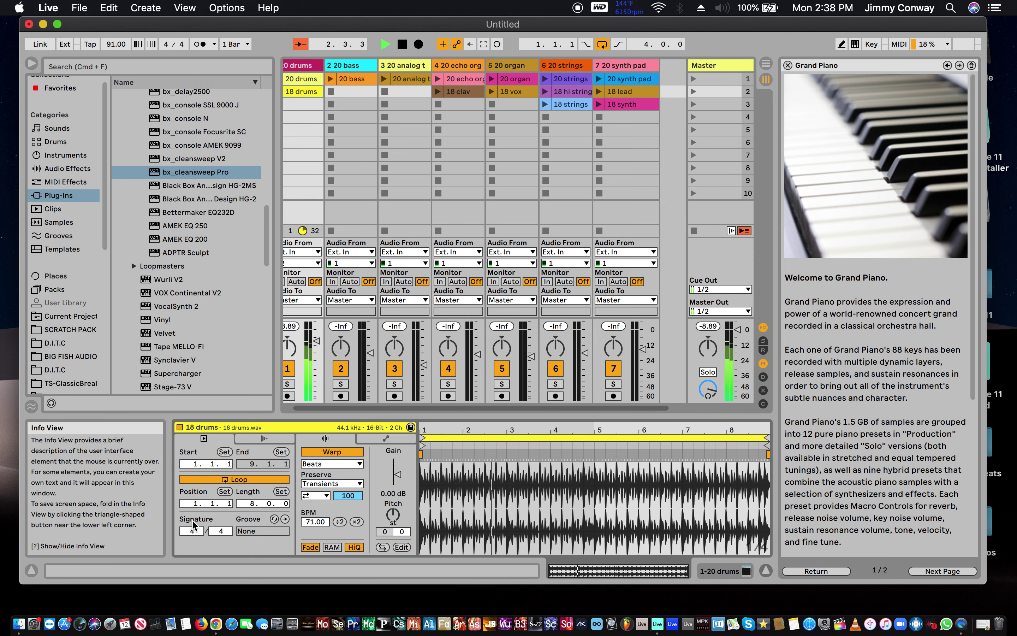
Turn the 18 drums clip's loop off and back on while it plays.
click(235, 481)
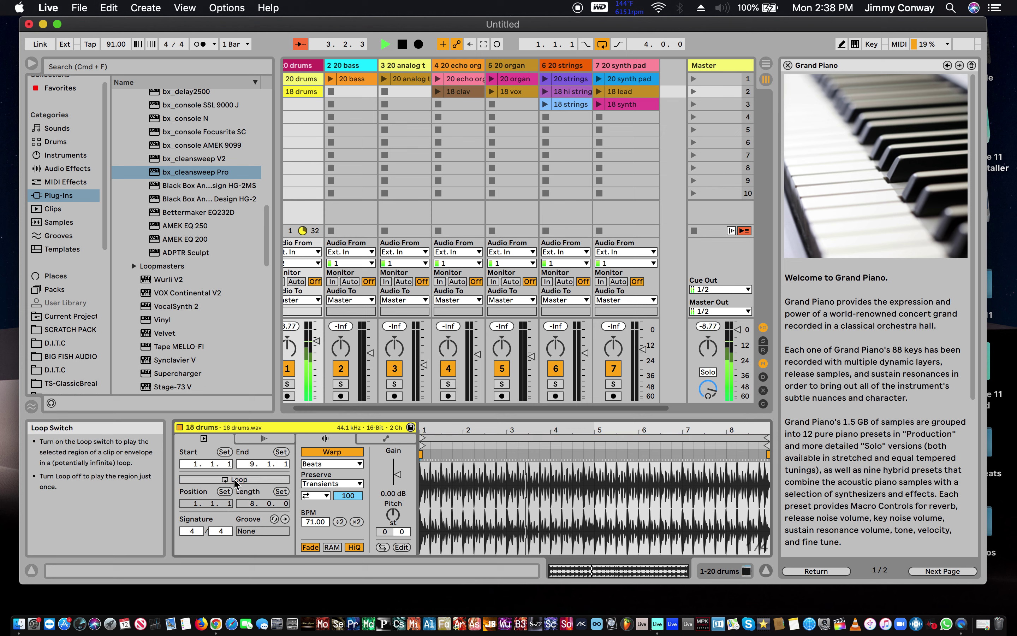
click(202, 481)
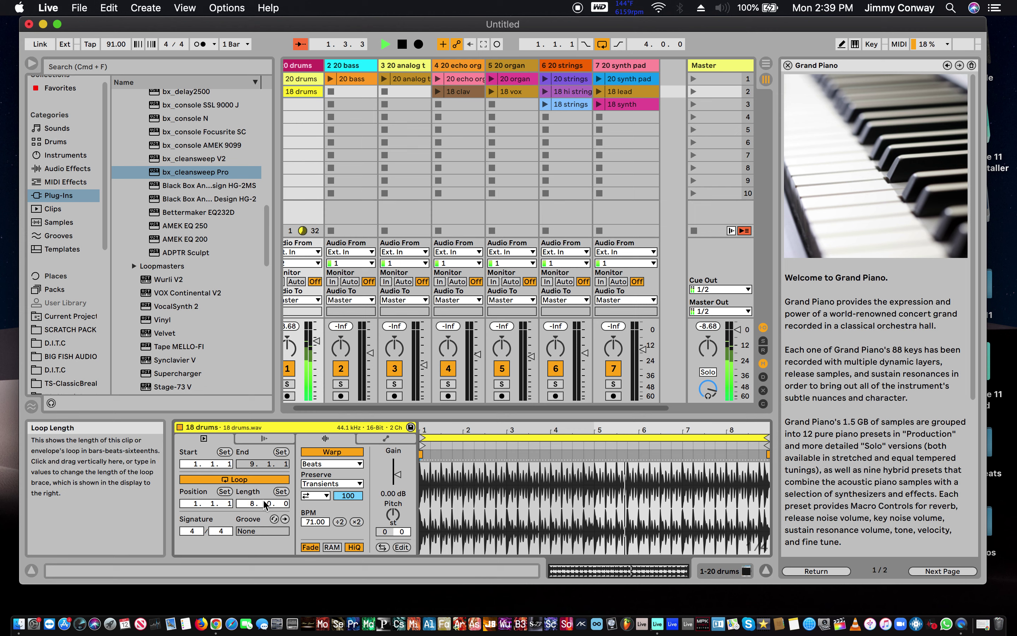
Examine the warp modes available for the 18 drums clip without changing the mode, stopping playback in between.
click(333, 463)
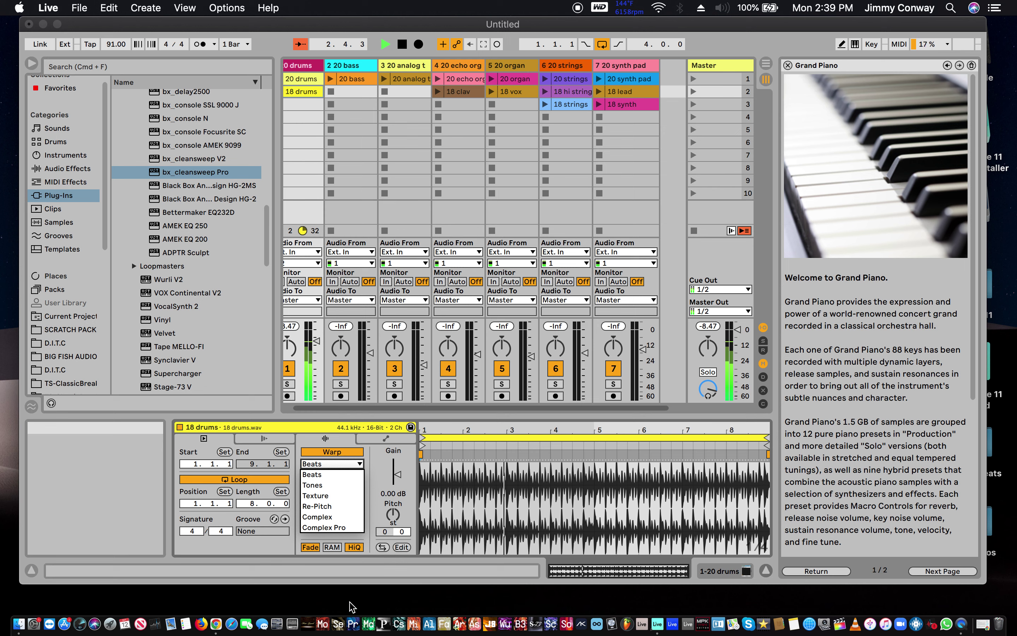
click(375, 486)
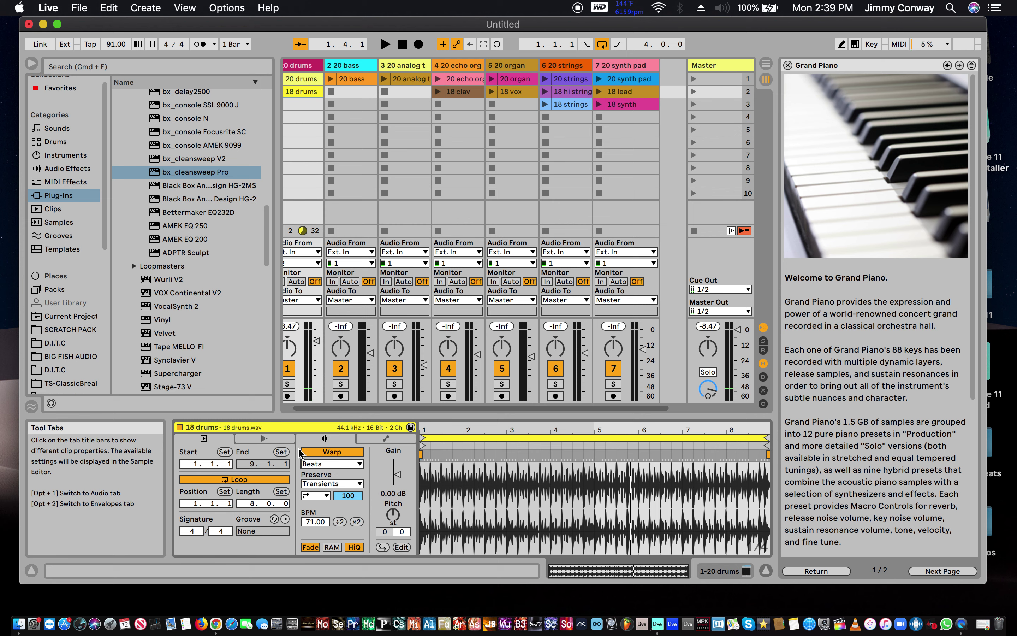
click(319, 463)
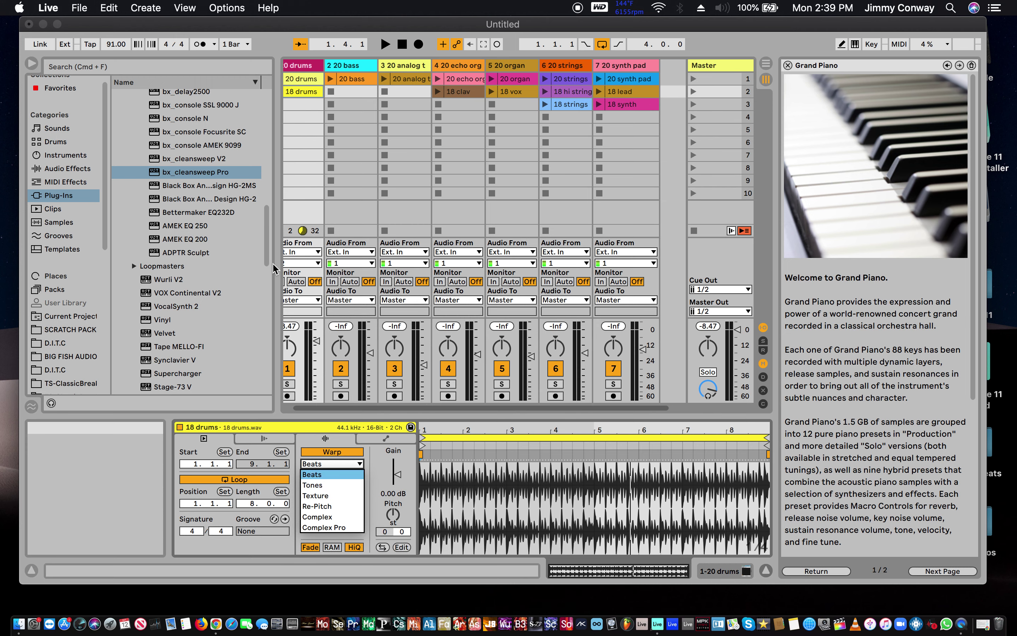
click(397, 477)
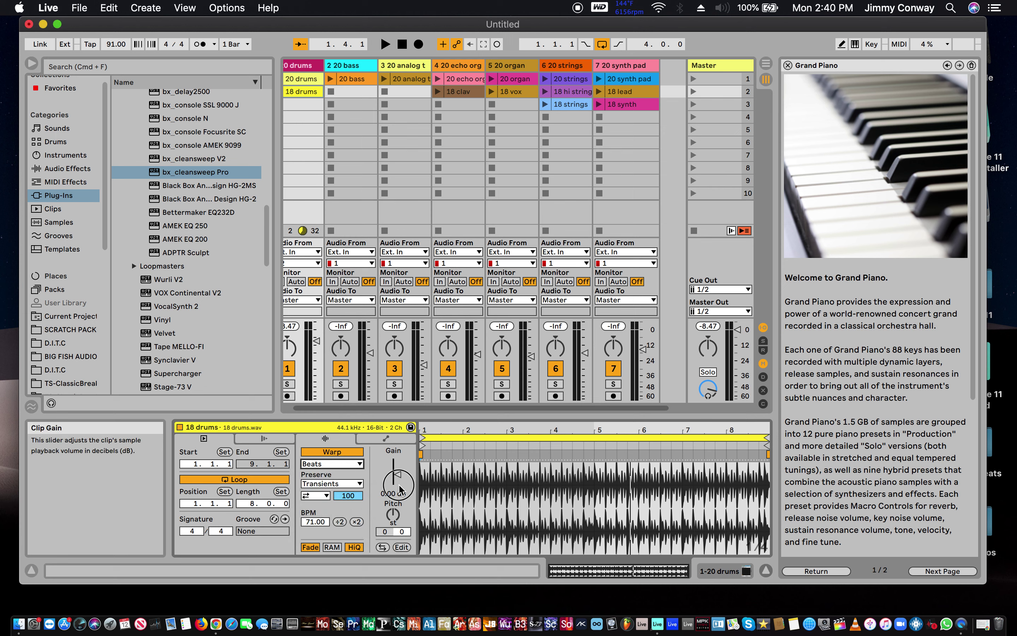
Lower the 18 drums clip's gain to -1.86 dB and transpose it to -5 semitones during playback, then stop and return to the beginning.
mouse_move(400, 476)
mouse_down()
mouse_move(400, 508)
mouse_move(400, 480)
mouse_up()
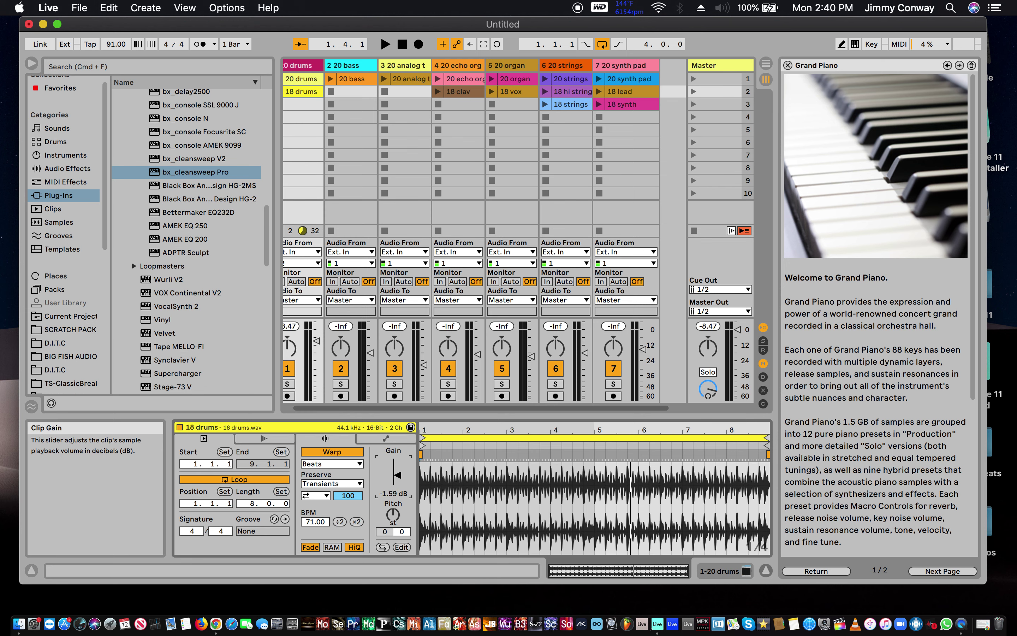
key(space)
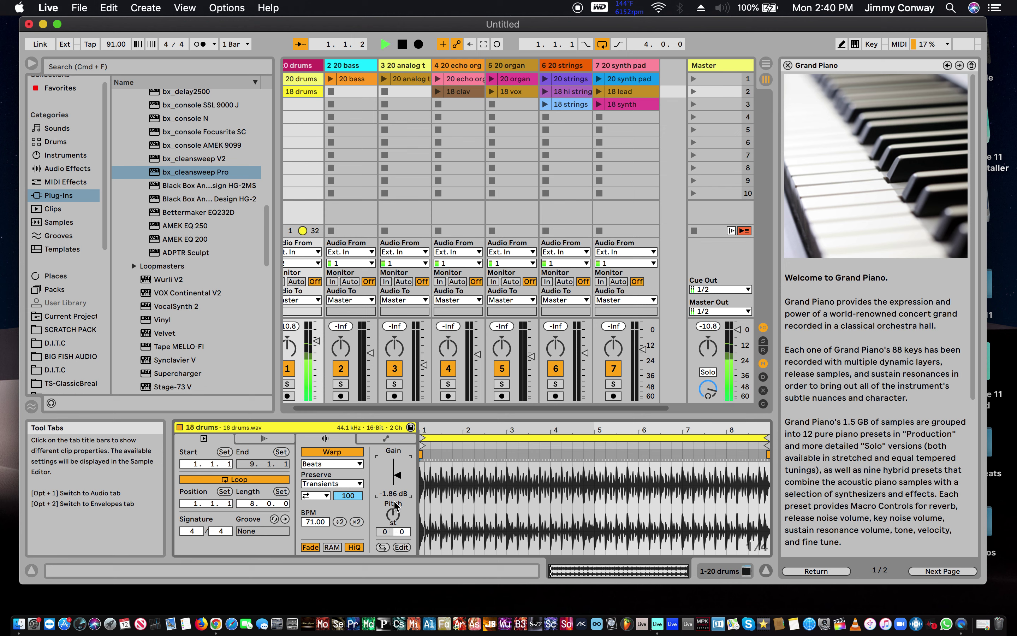
mouse_move(396, 514)
mouse_down()
mouse_move(395, 538)
mouse_move(396, 524)
mouse_up()
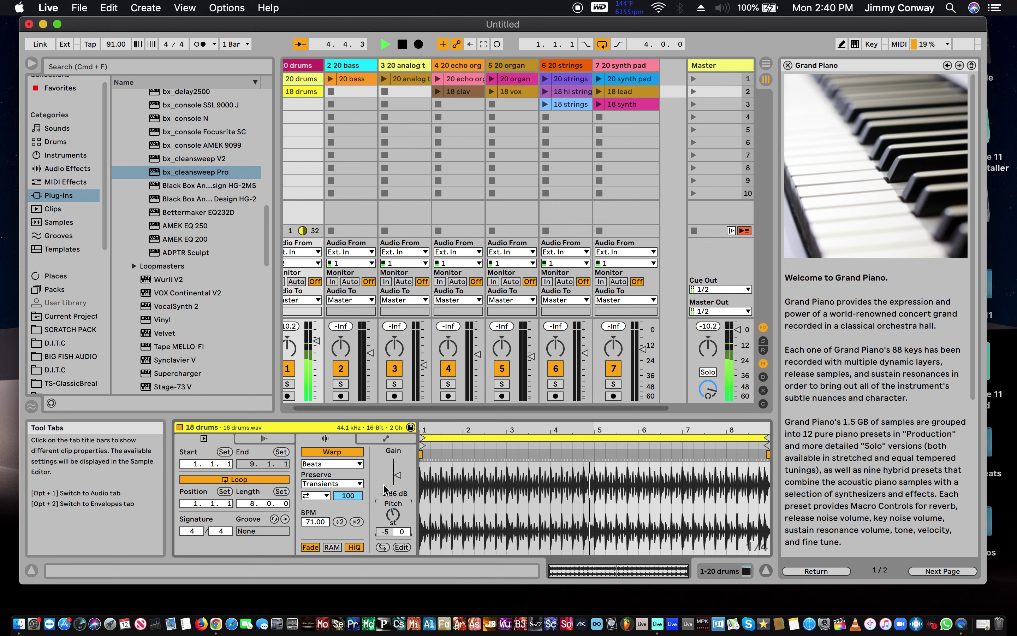
key(space)
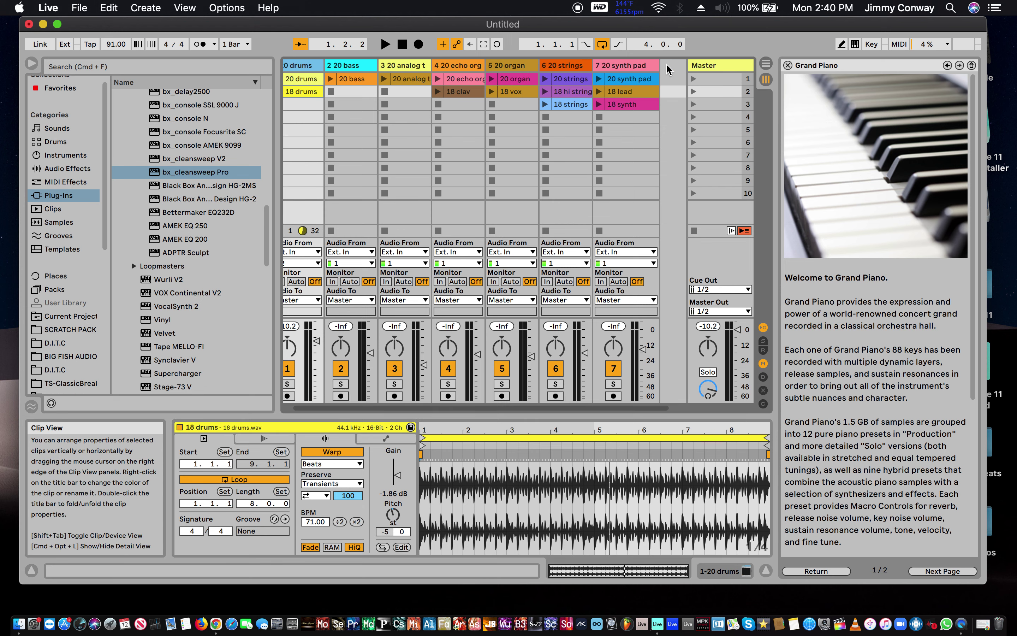
click(402, 44)
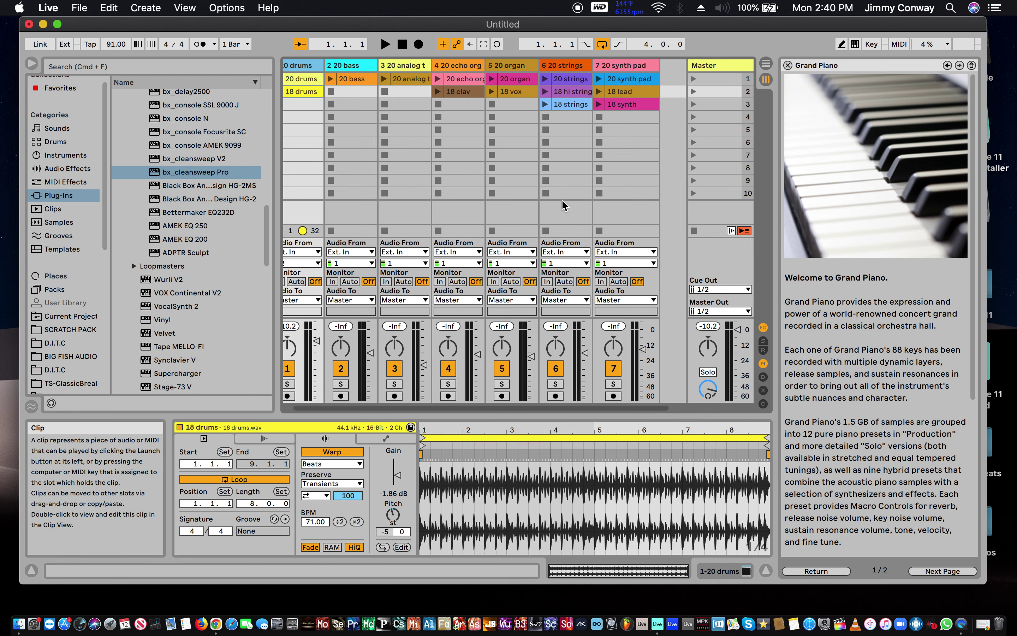
Add an audio track after the 20 synth pad track and arm it to record from input channel 1.
right_click(671, 73)
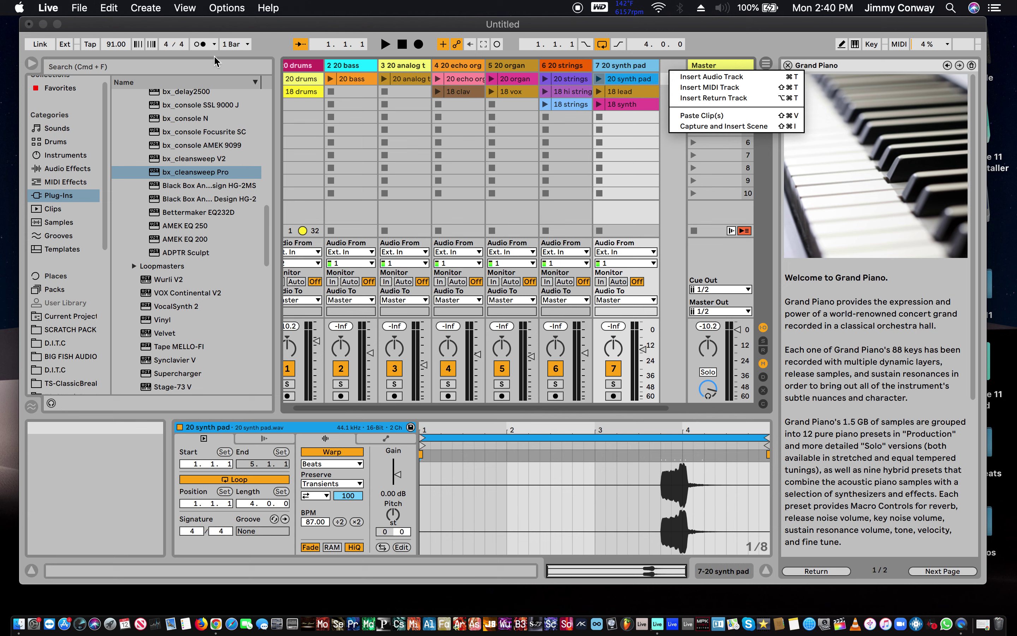
key(super+t)
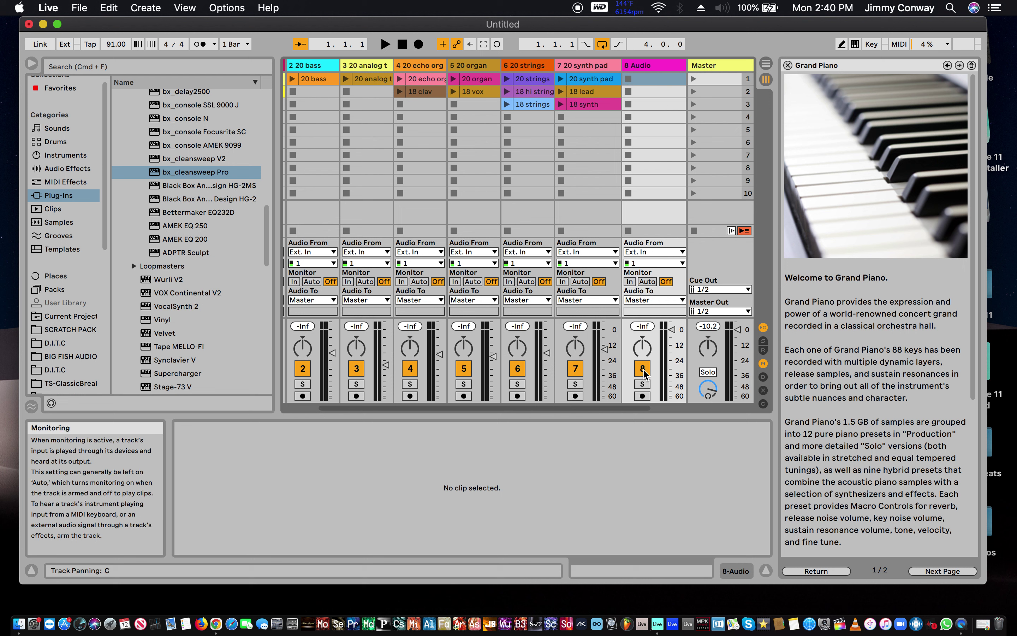
click(644, 396)
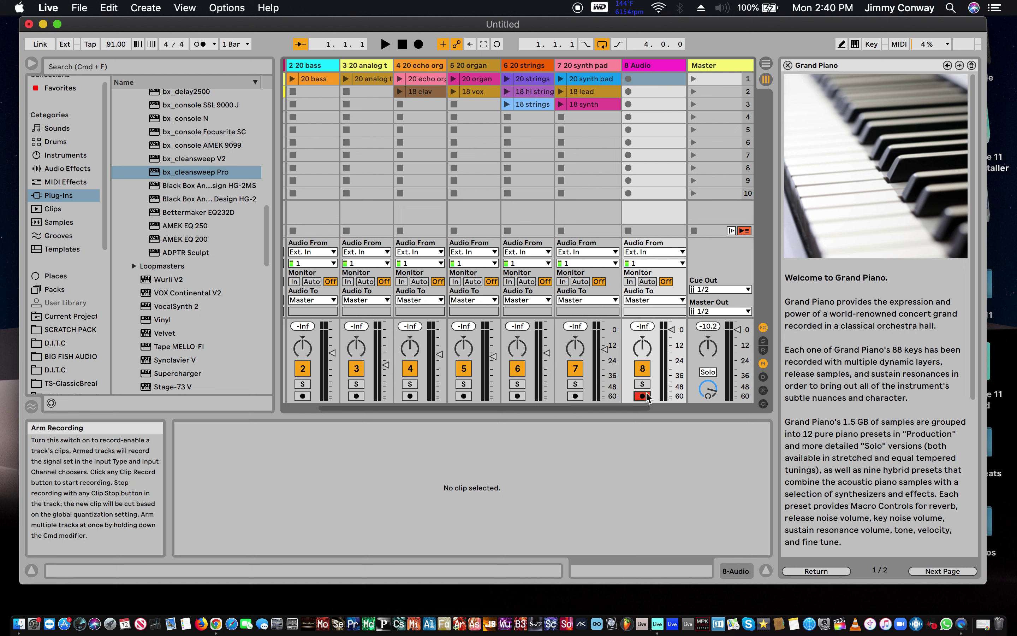
click(676, 264)
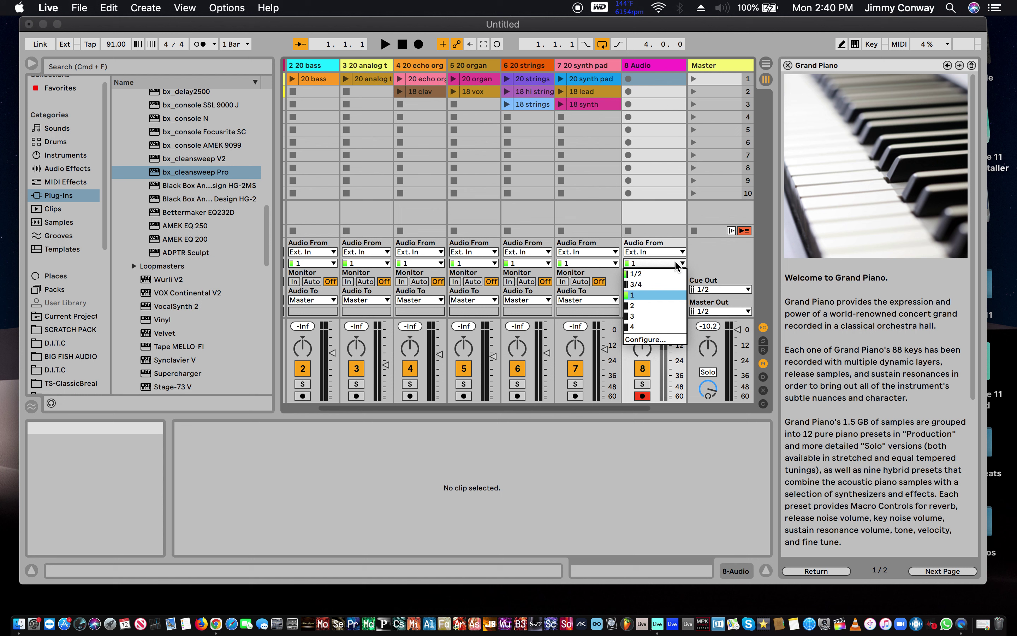
click(669, 295)
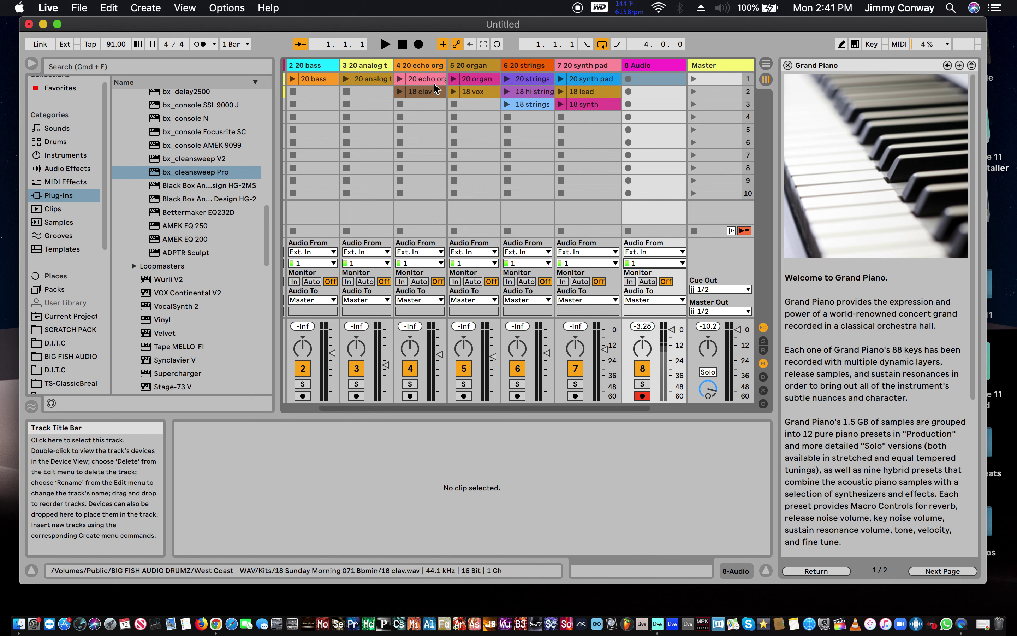
Record a clip of about eight bars into the new audio track's first slot, stop and play it back.
click(497, 42)
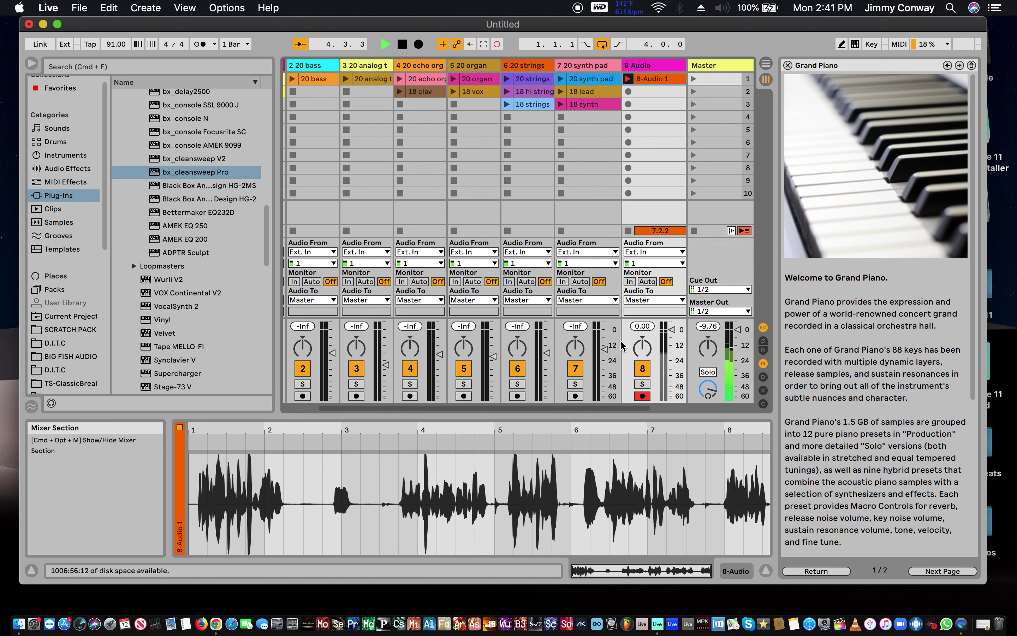
key(space)
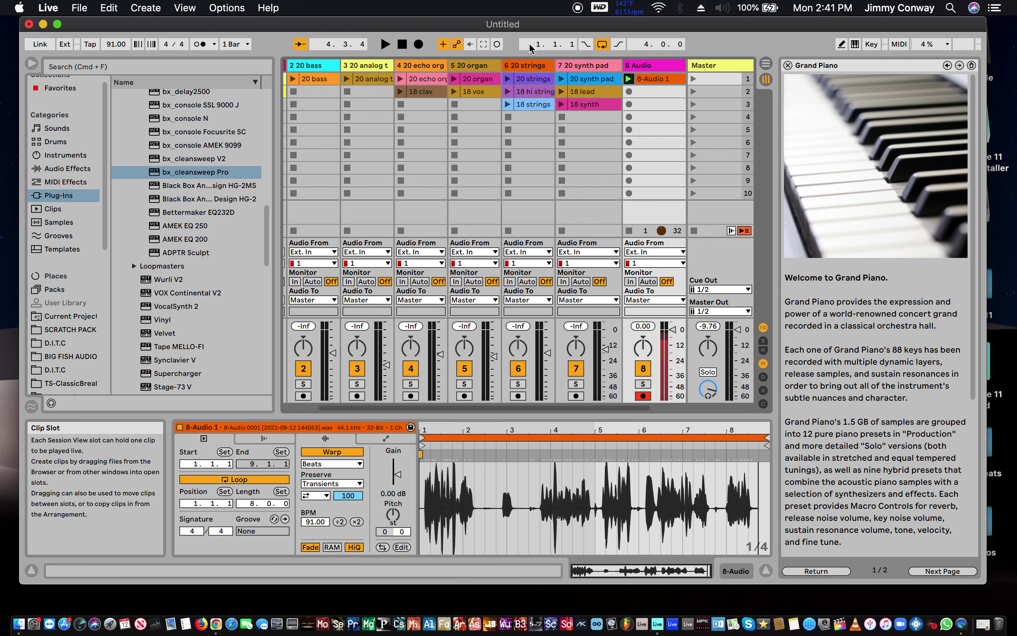
click(628, 79)
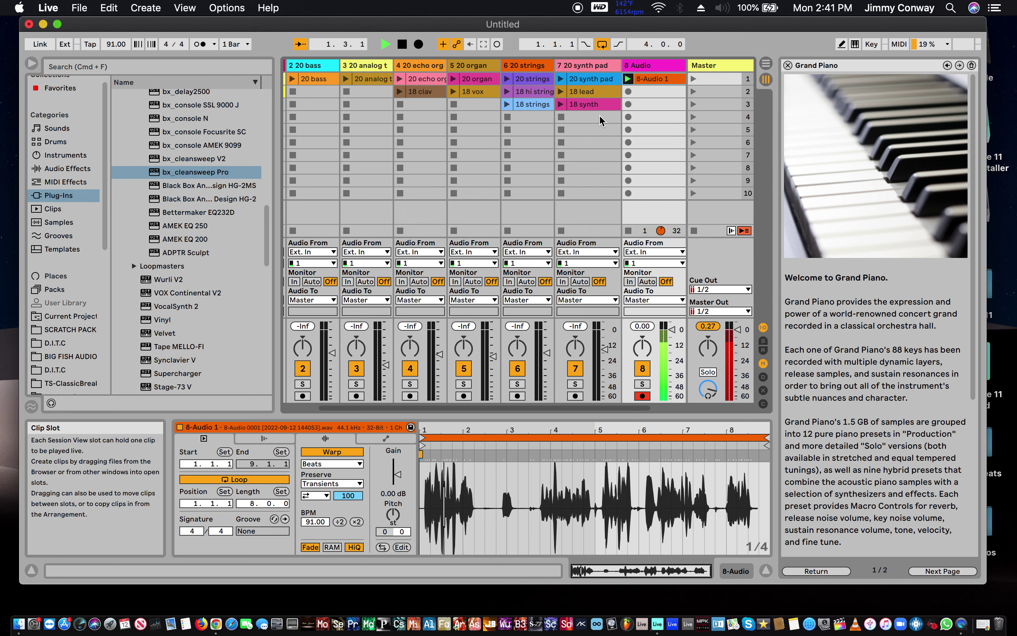
Disarm the new audio track and lower the recorded clip's gain to -11.3 dB.
drag(397, 478, 396, 480)
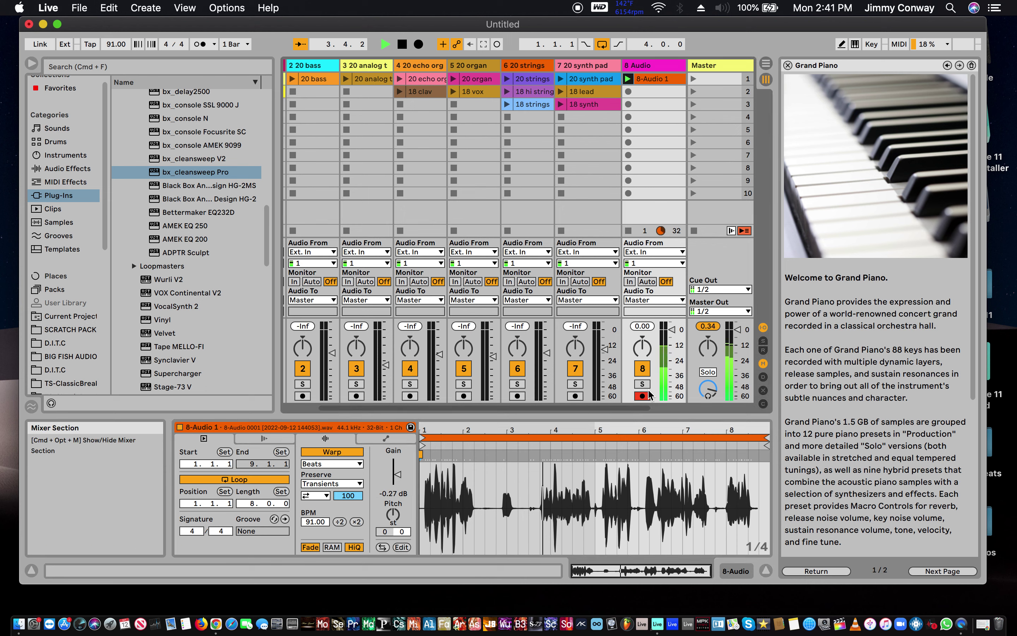
click(642, 396)
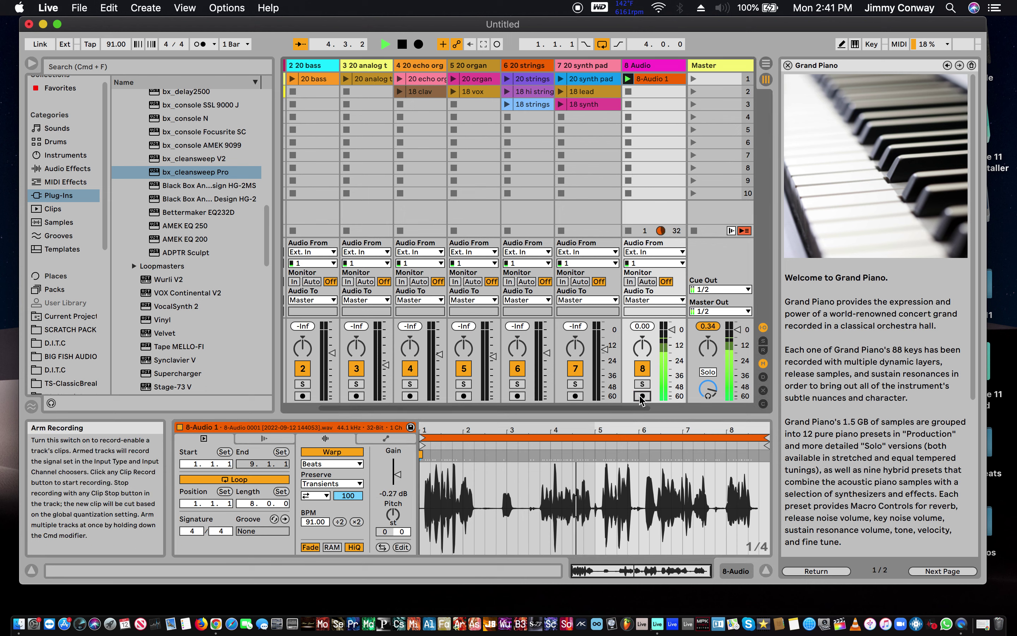
click(396, 475)
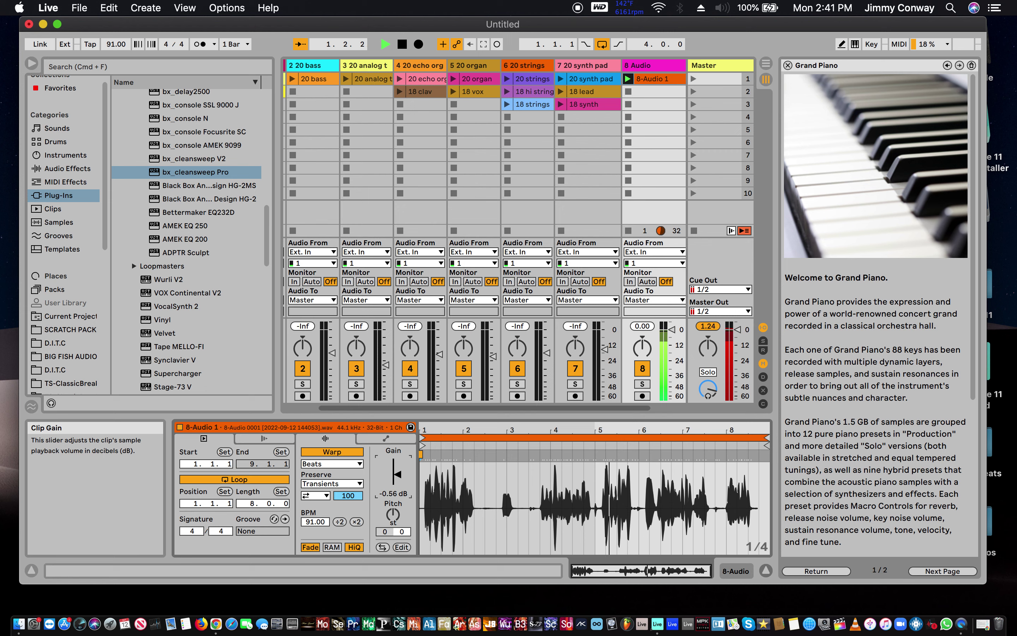
drag(397, 474, 397, 479)
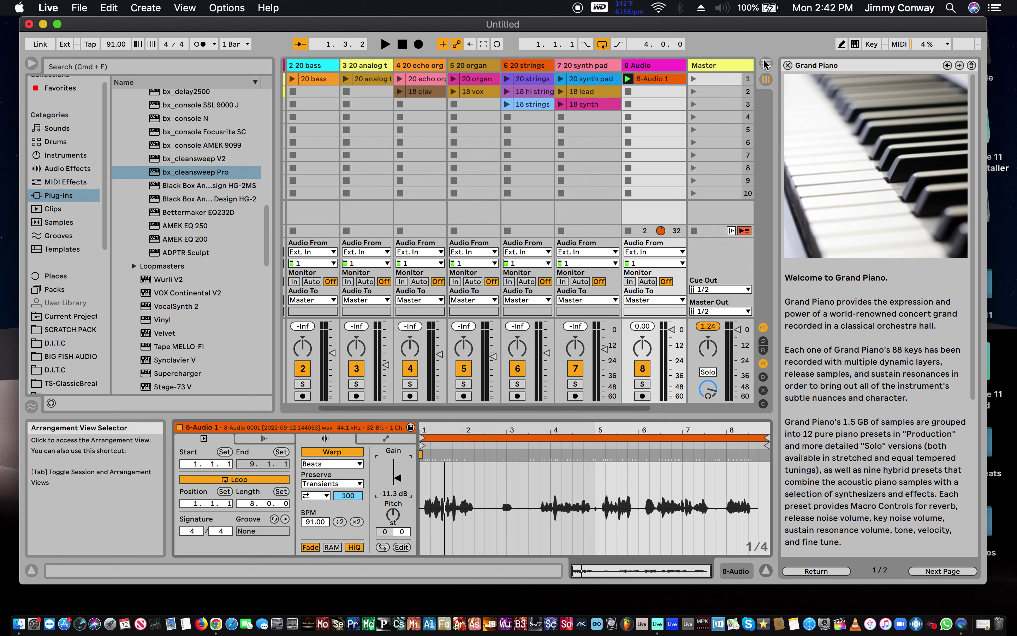
Collapse the Plugin Alliance and VST folders in the plug-ins list.
click(132, 70)
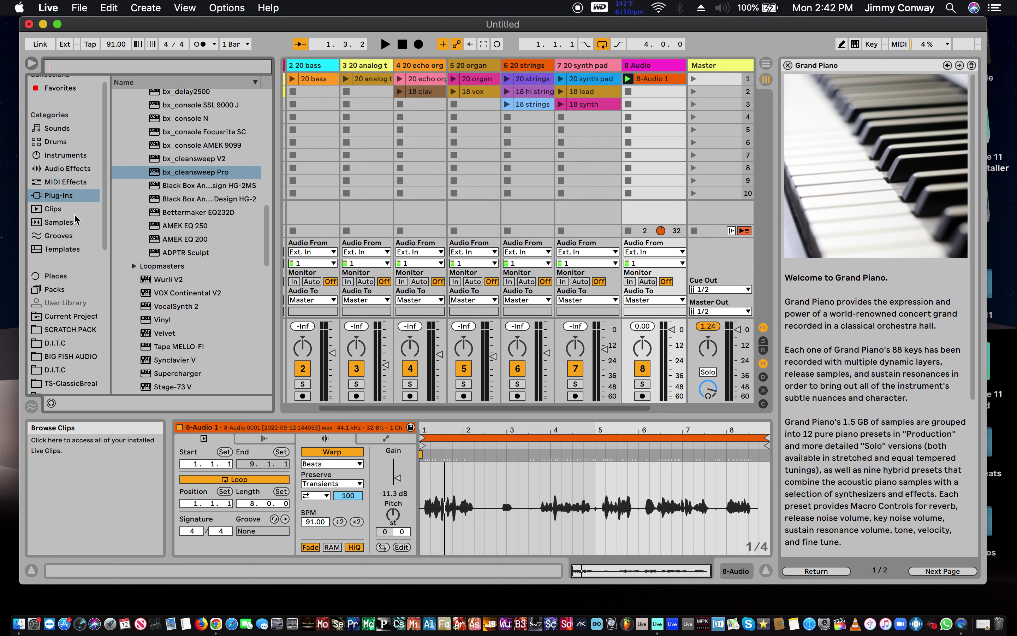
scroll(76, 218, down, 1)
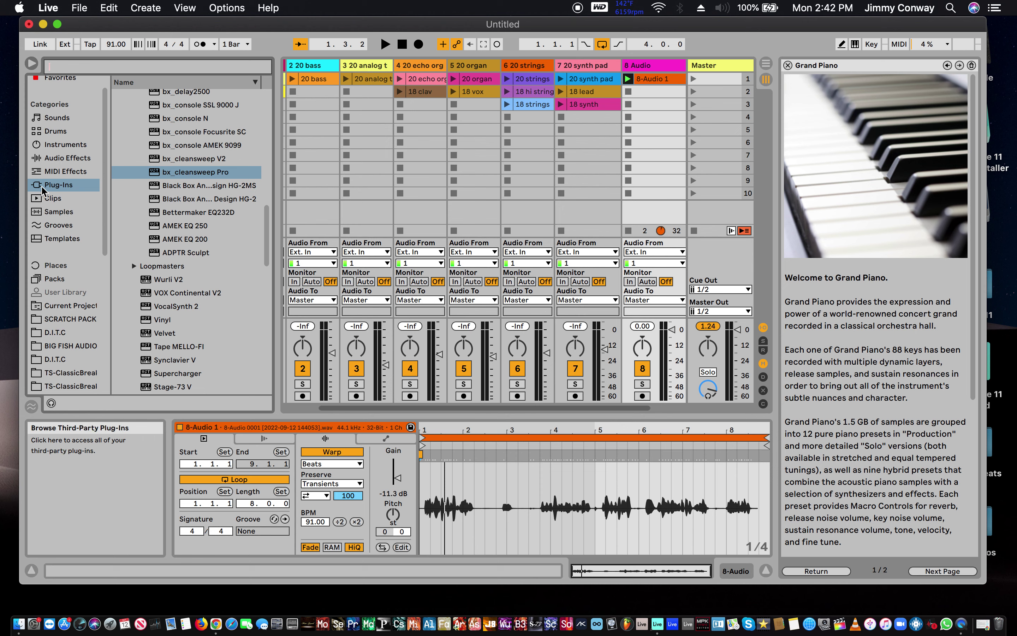
click(63, 186)
scroll(168, 191, up, 15)
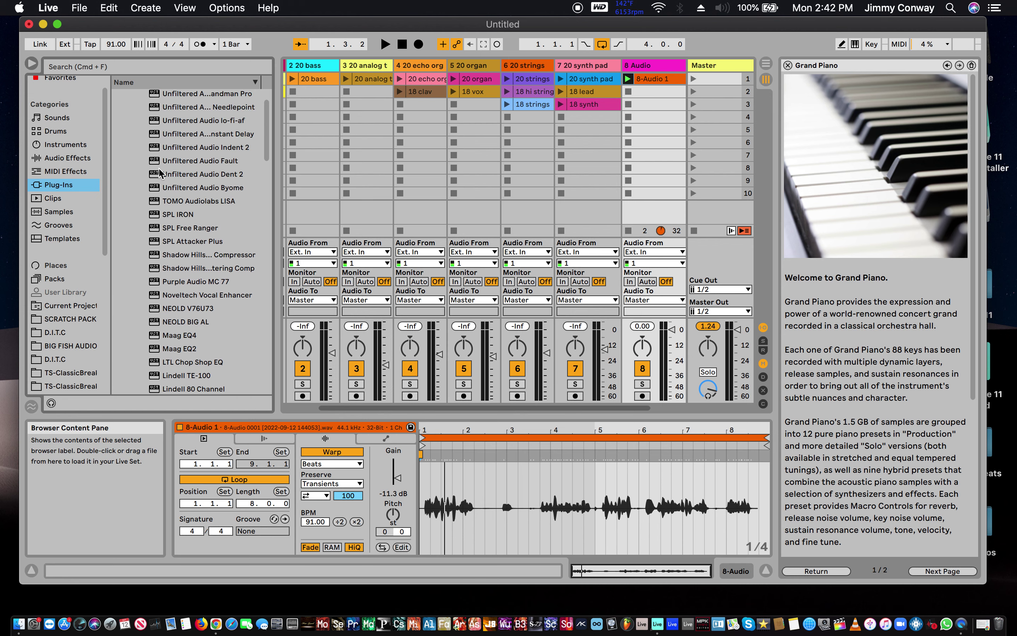
click(134, 122)
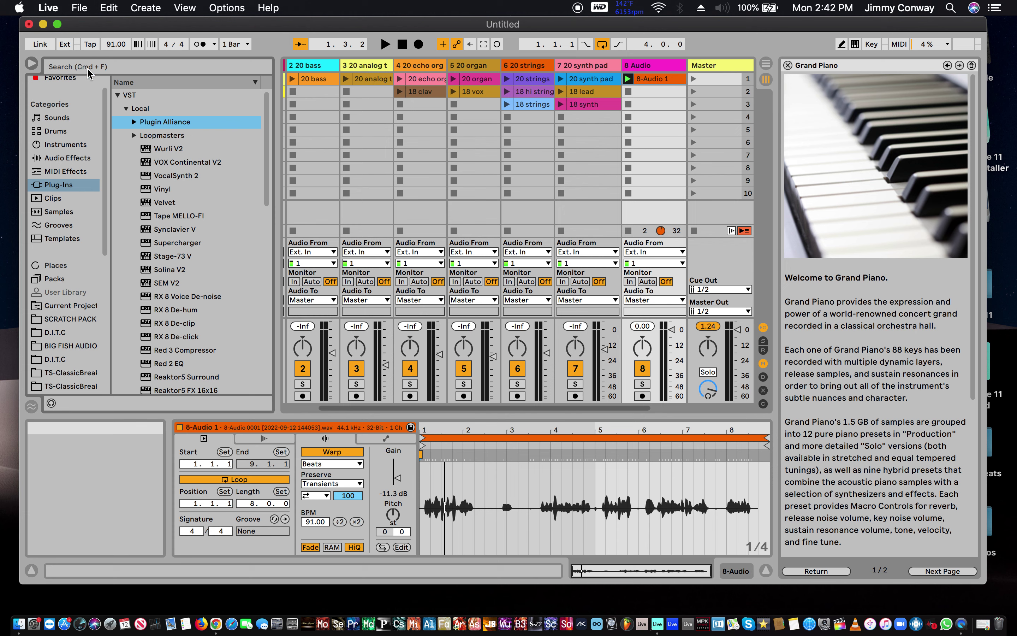
click(118, 95)
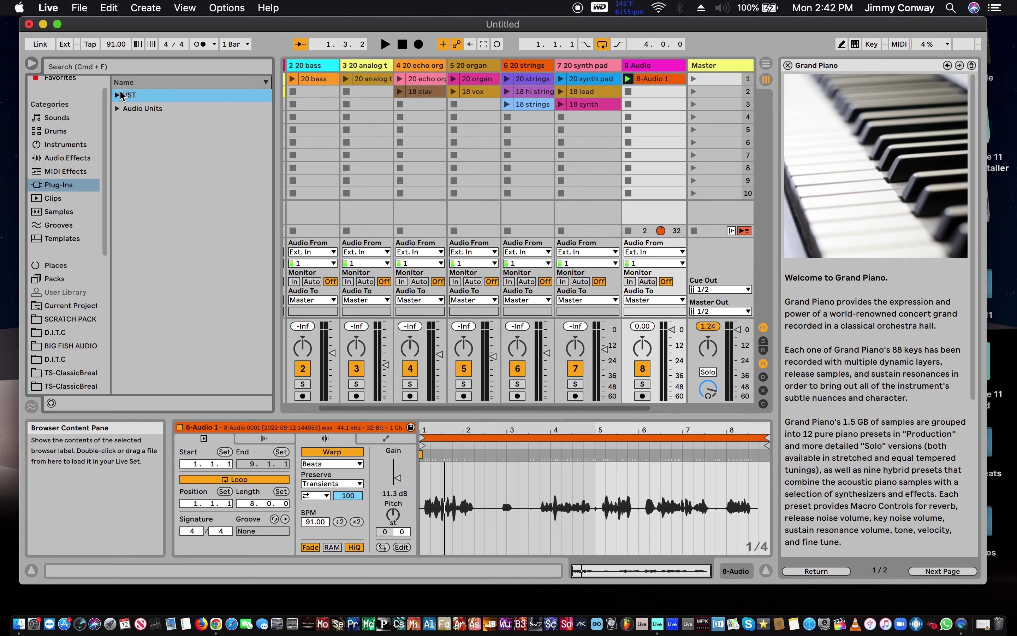
Search the plug-ins for "EQ" and expand the VST and Plugin Alliance folders to view the matches.
click(91, 67)
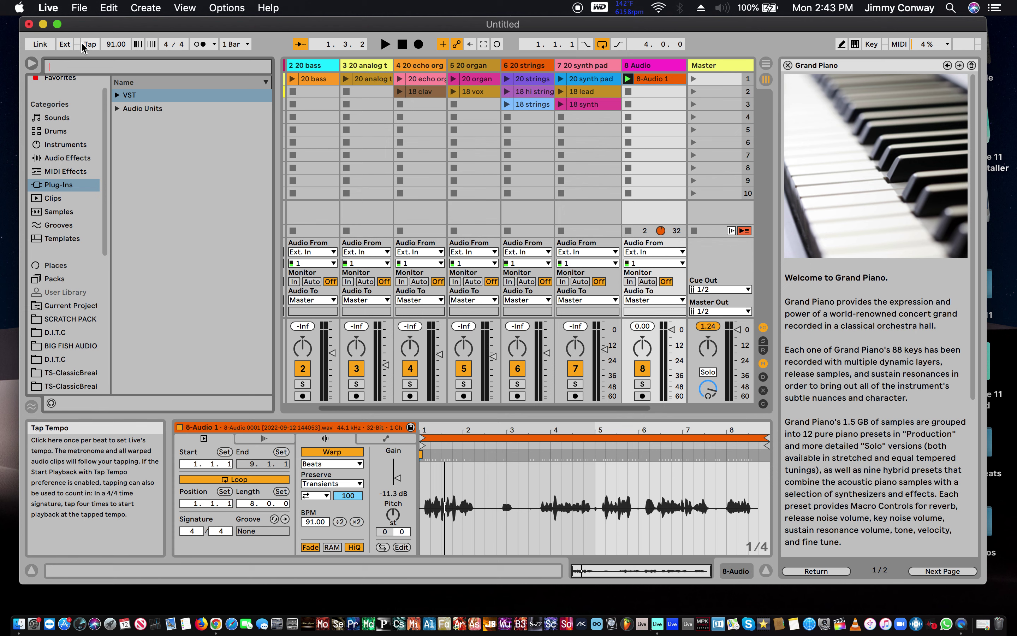
text(Q)
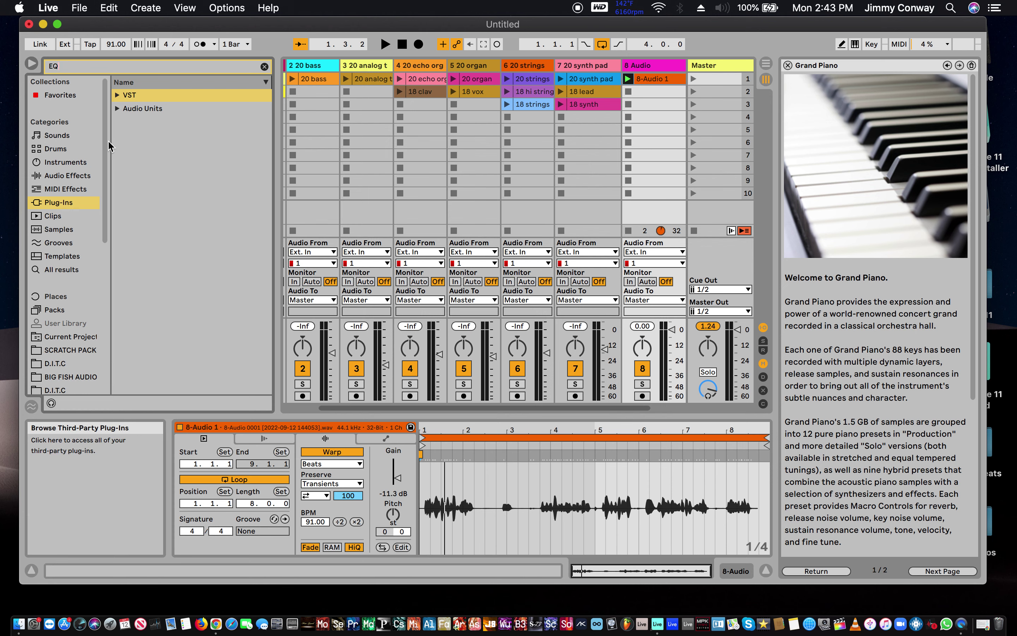
click(118, 95)
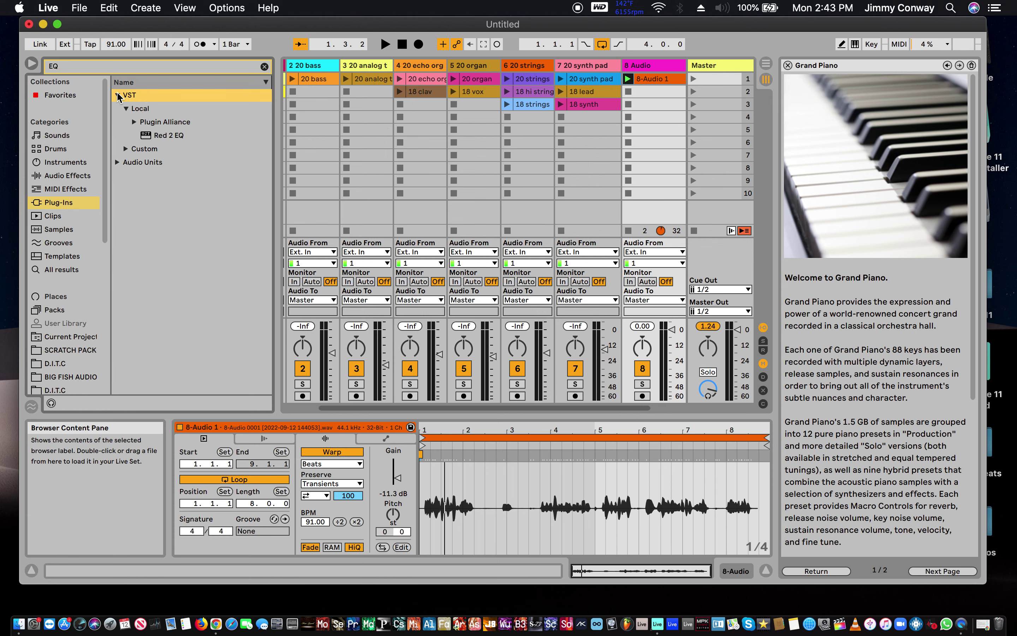
click(132, 122)
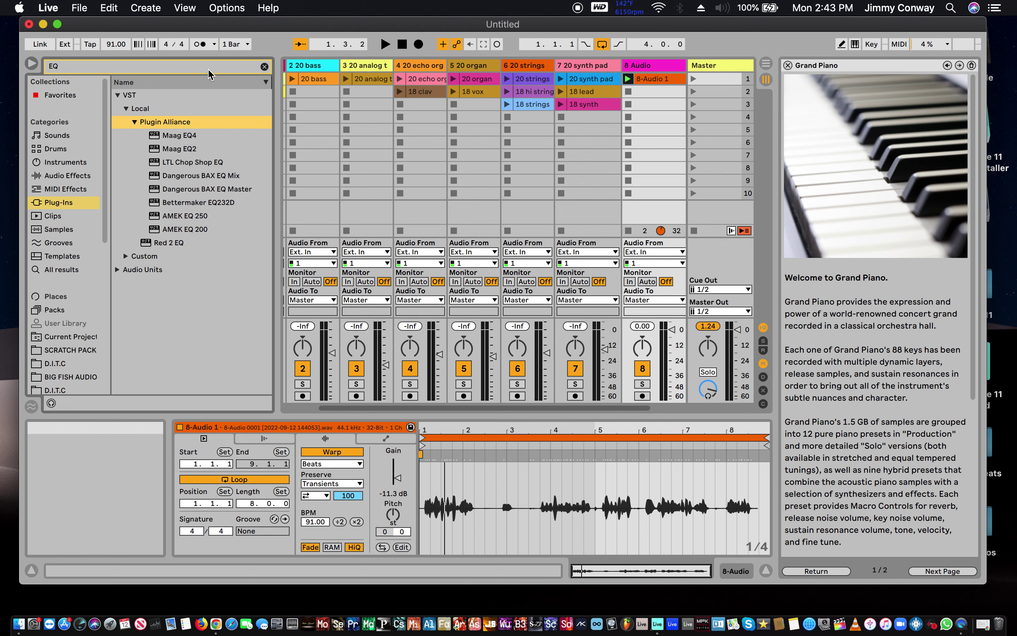
Search the plug-ins for "COMP" and add the bx_townhouse Buss Compressor to the 20 drums track.
click(265, 66)
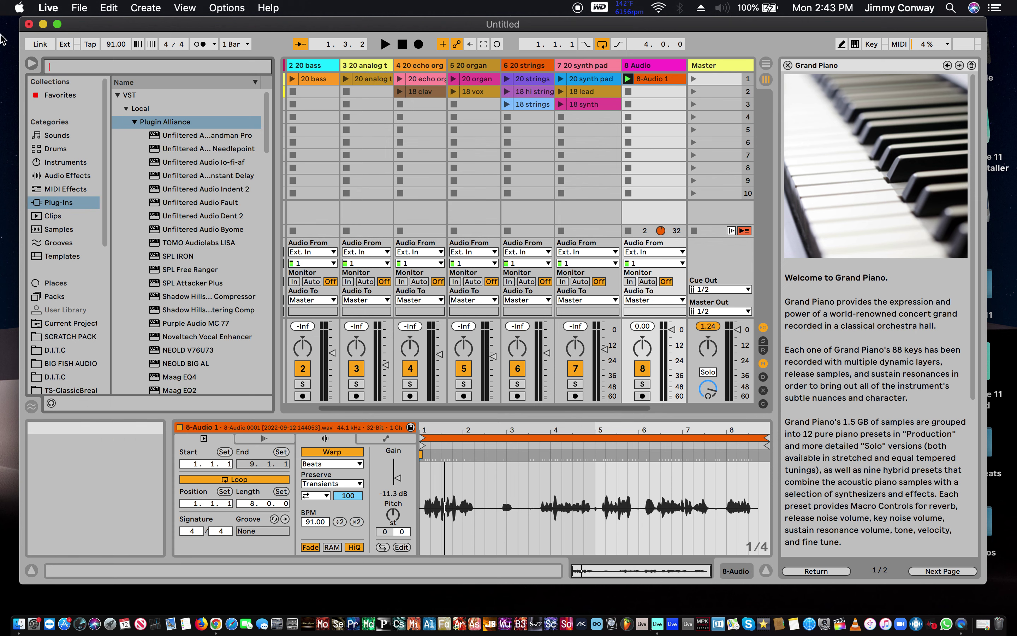
text(CO)
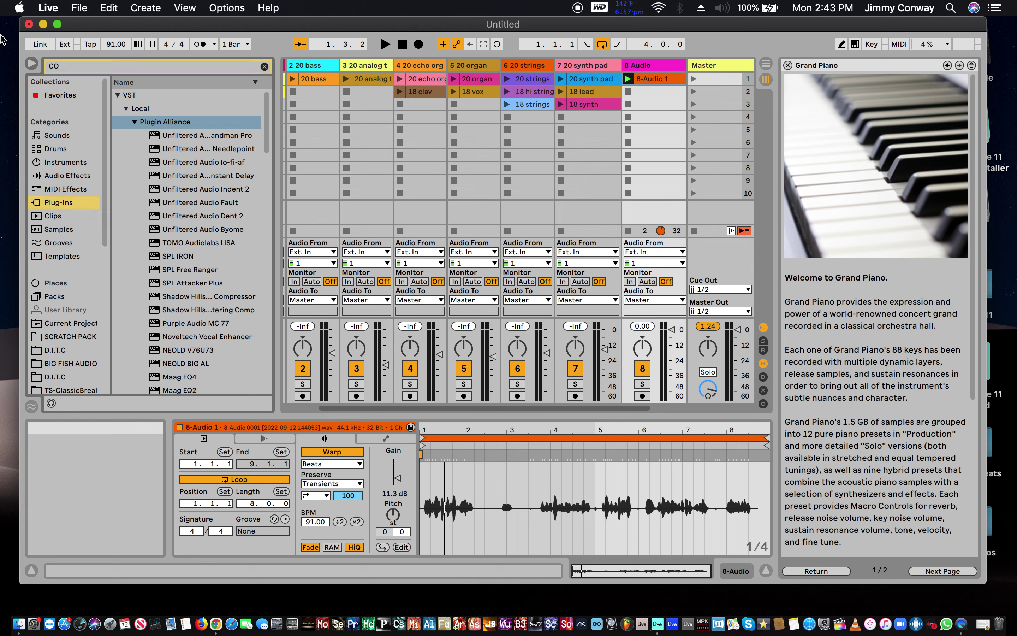
text(MP)
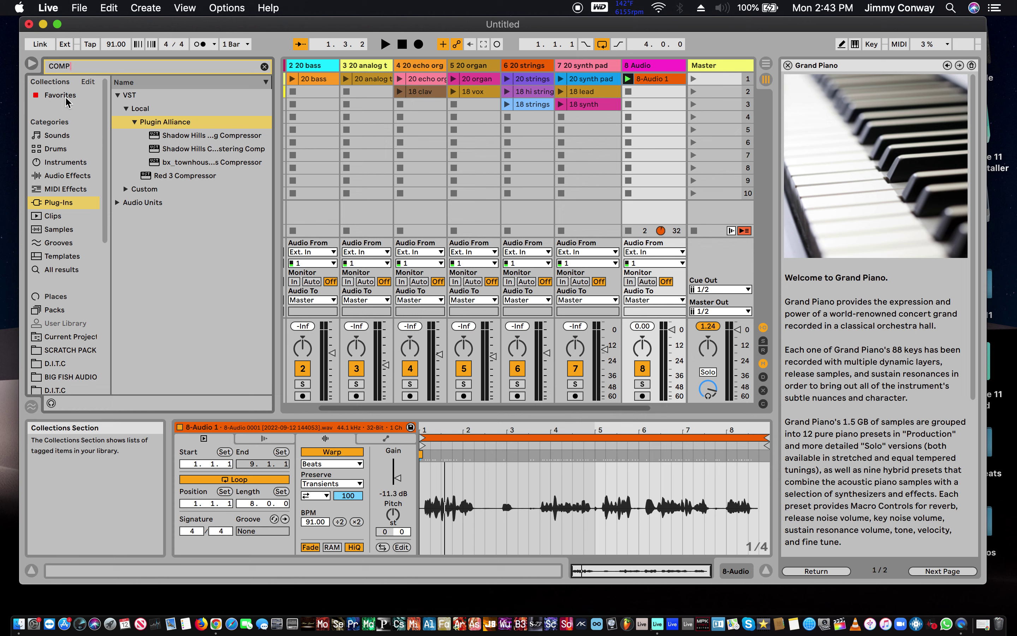
click(229, 163)
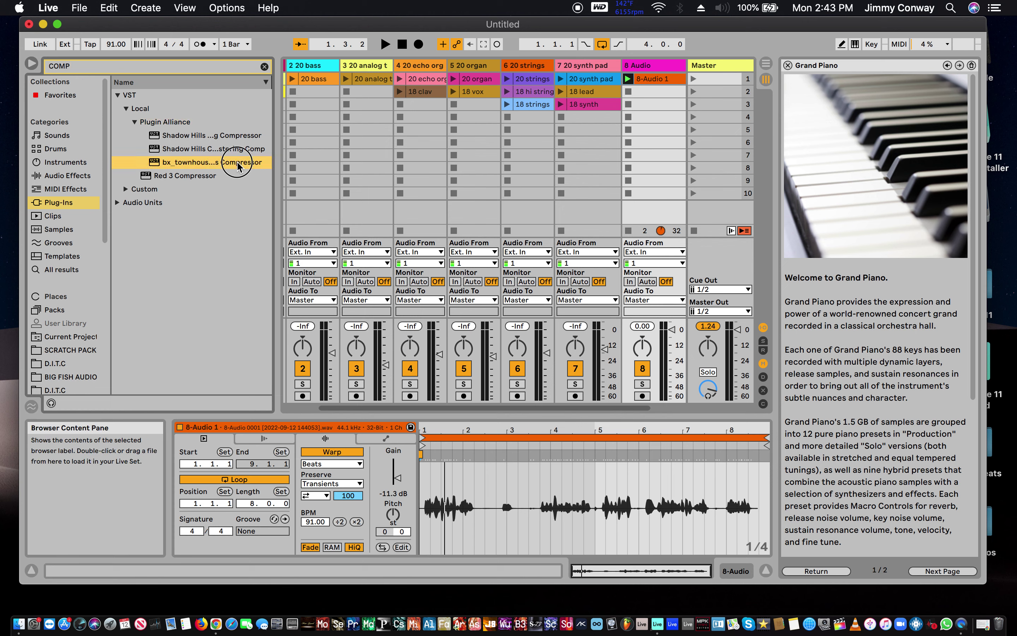
drag(223, 168, 299, 66)
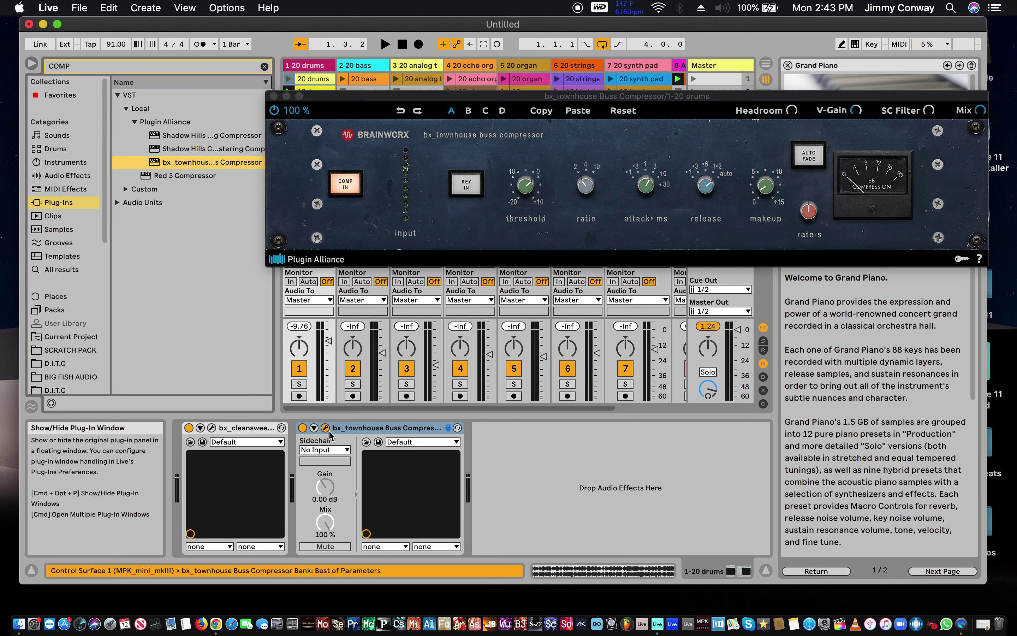
Reposition the bx_townhouse Buss Compressor window to look over its controls, and close it.
drag(561, 101, 396, 127)
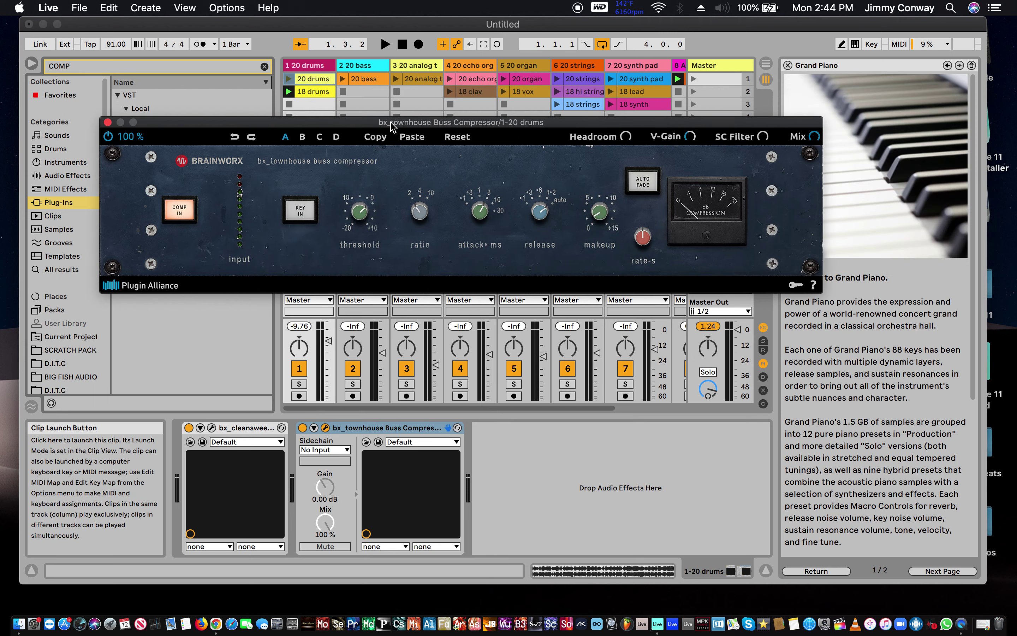
click(108, 122)
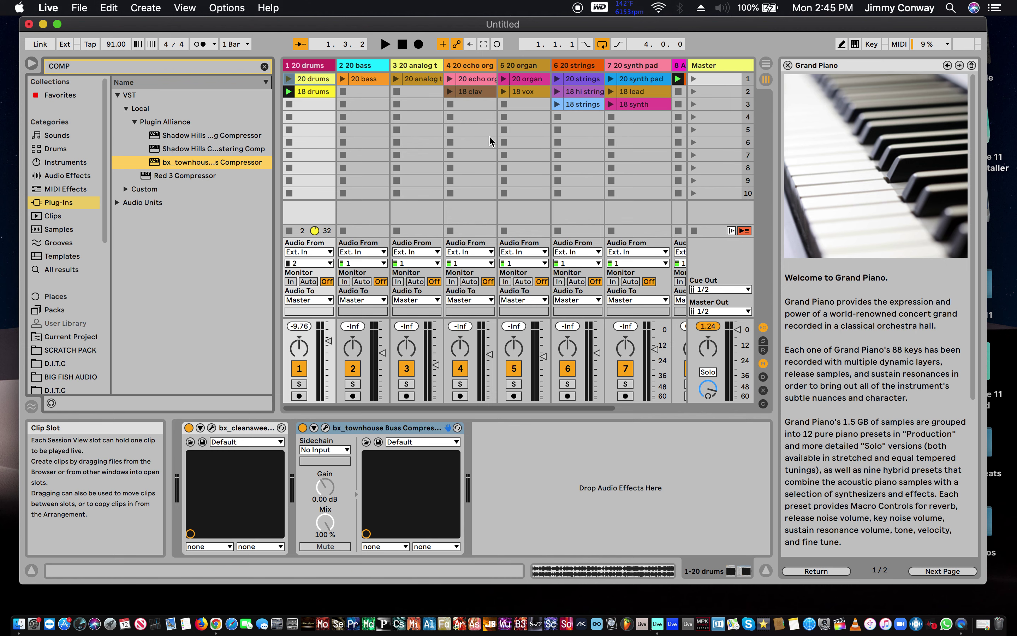
scroll(490, 130, right, 5)
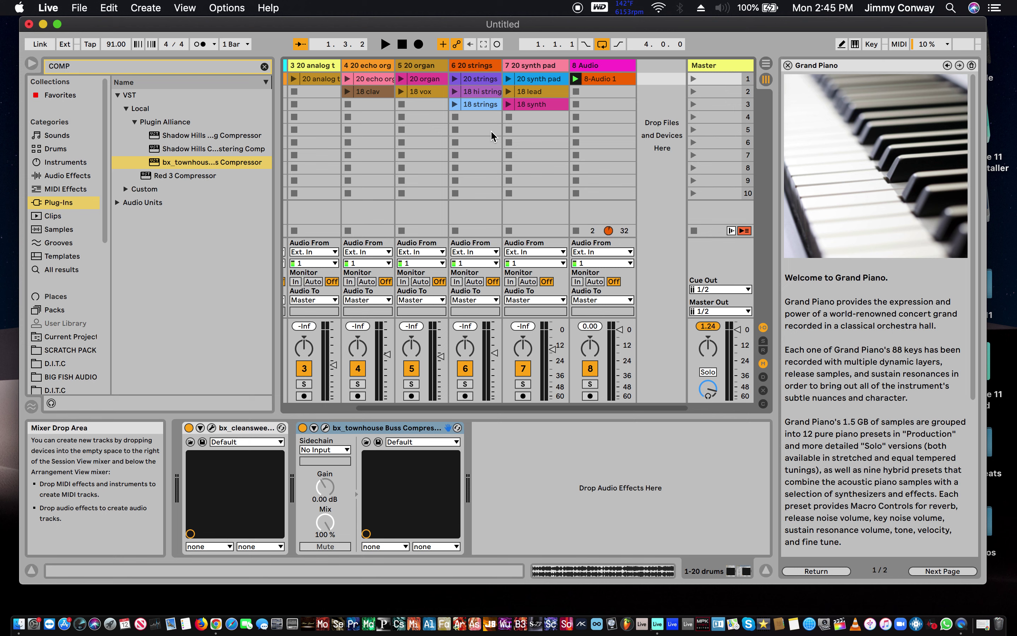